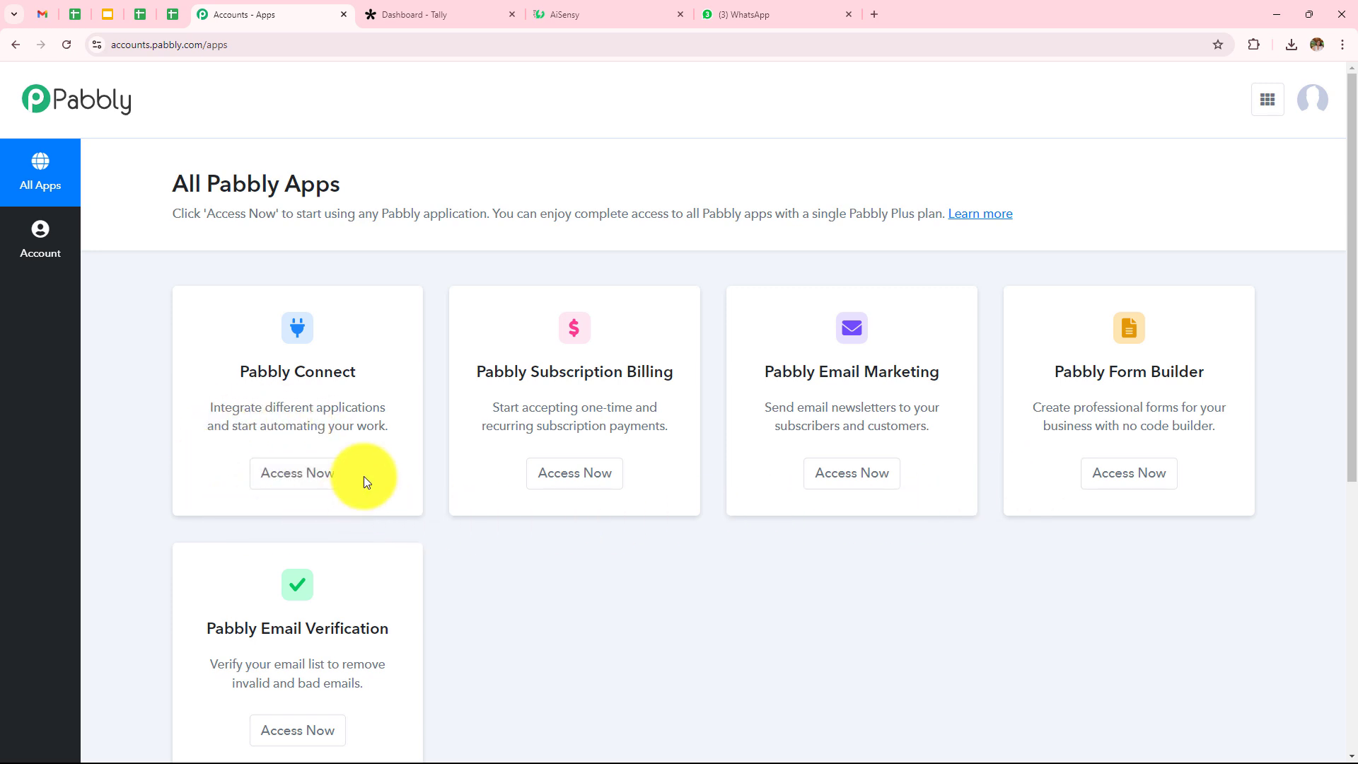
Step: Open the Pabbly Connect dashboard and start a new workflow in the Home folder
{"action": "left_click", "coordinate": [302, 488]}
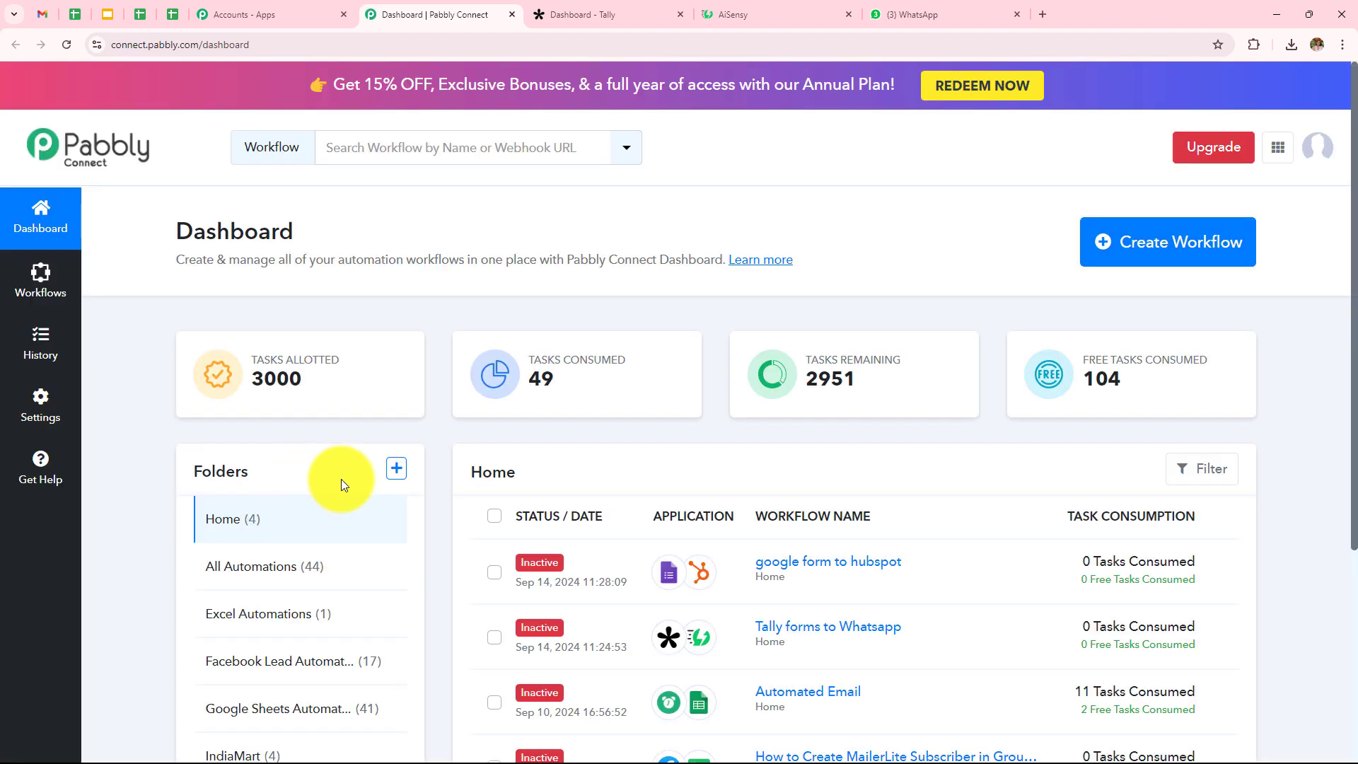
{"action": "scroll", "coordinate": [856, 523], "scroll_direction": "down", "scroll_amount": 5}
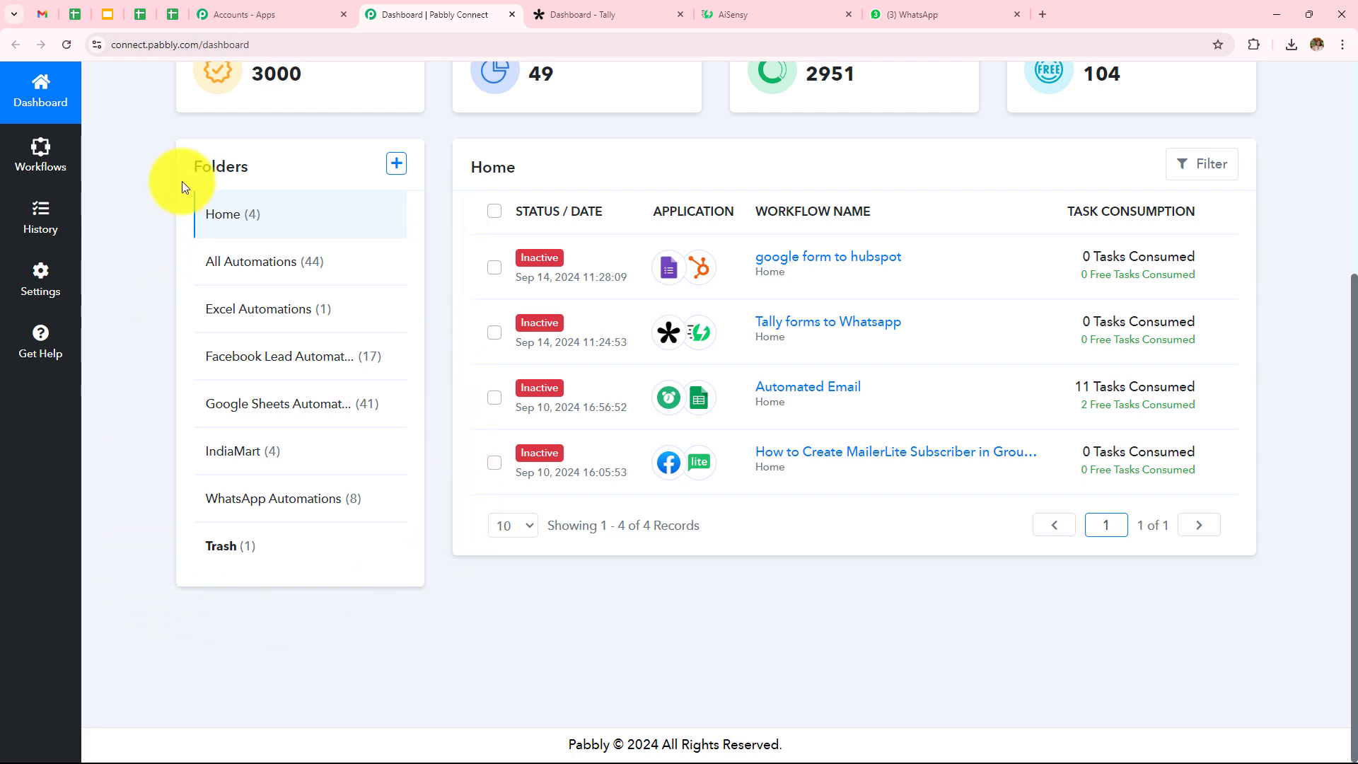
{"action": "scroll", "coordinate": [194, 485], "scroll_direction": "up", "scroll_amount": 5}
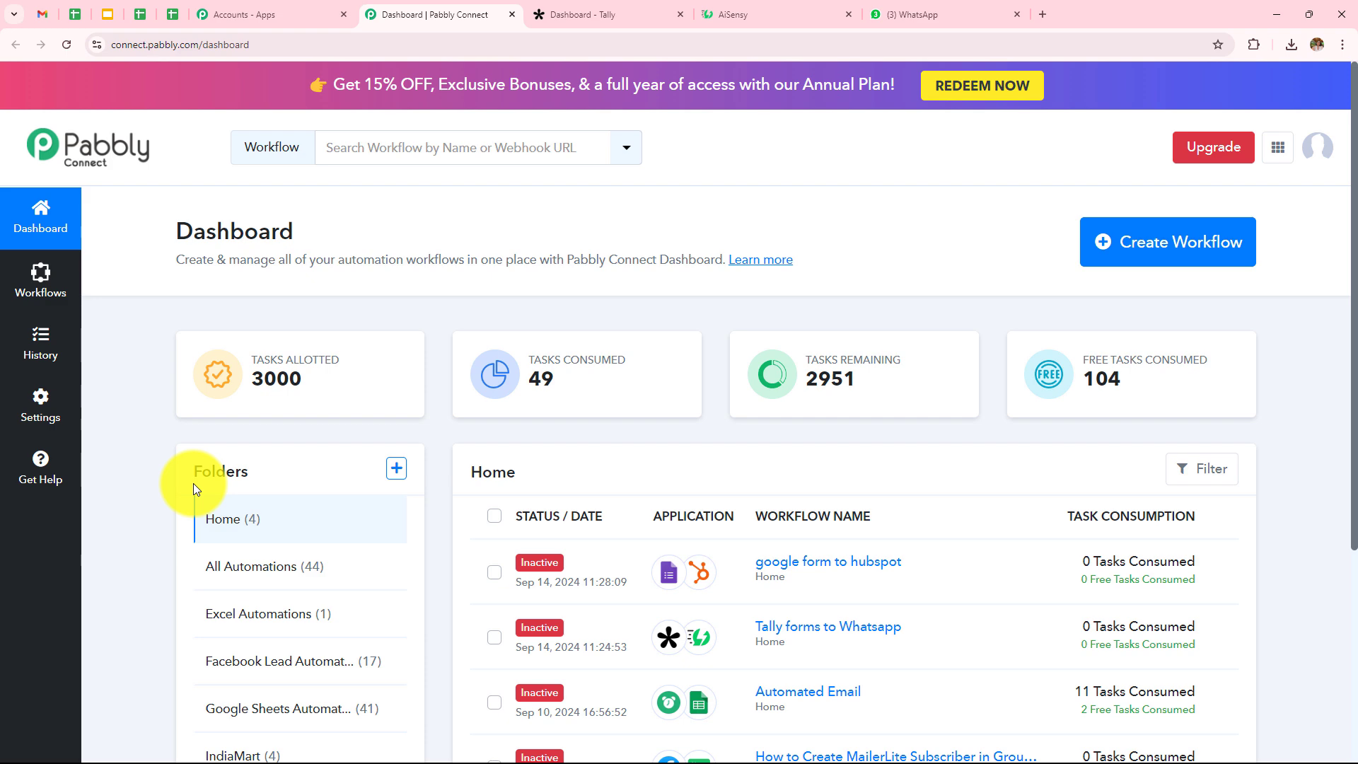
{"action": "left_click", "coordinate": [393, 469]}
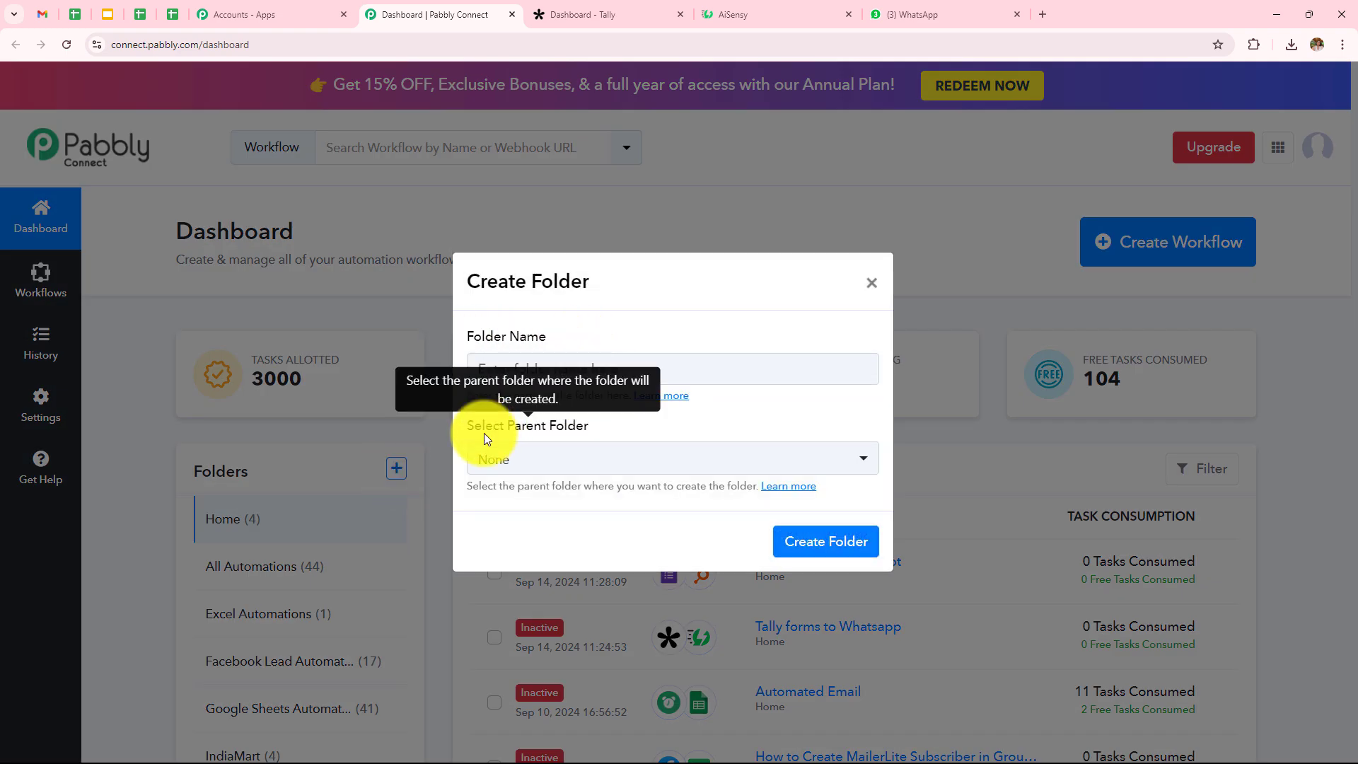
{"action": "left_click", "coordinate": [871, 283]}
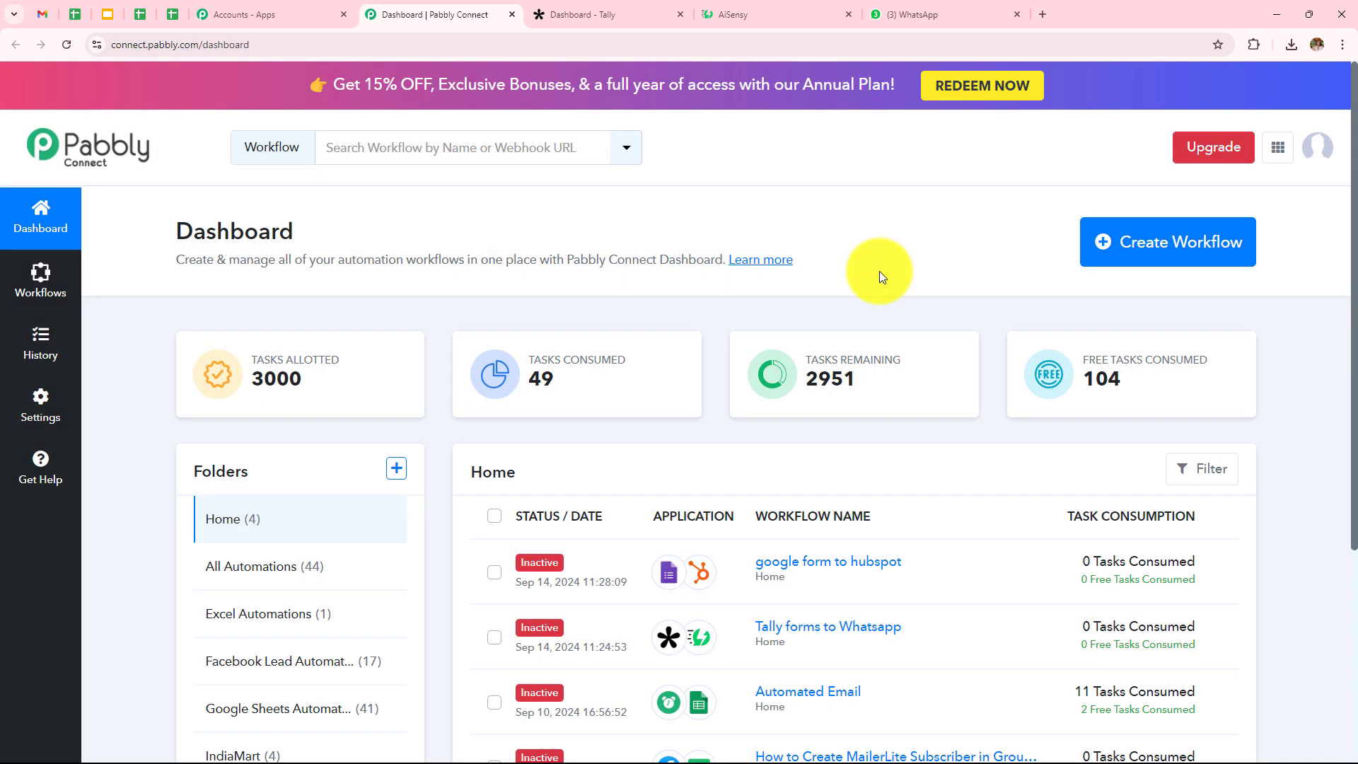
{"action": "left_click", "coordinate": [1156, 267]}
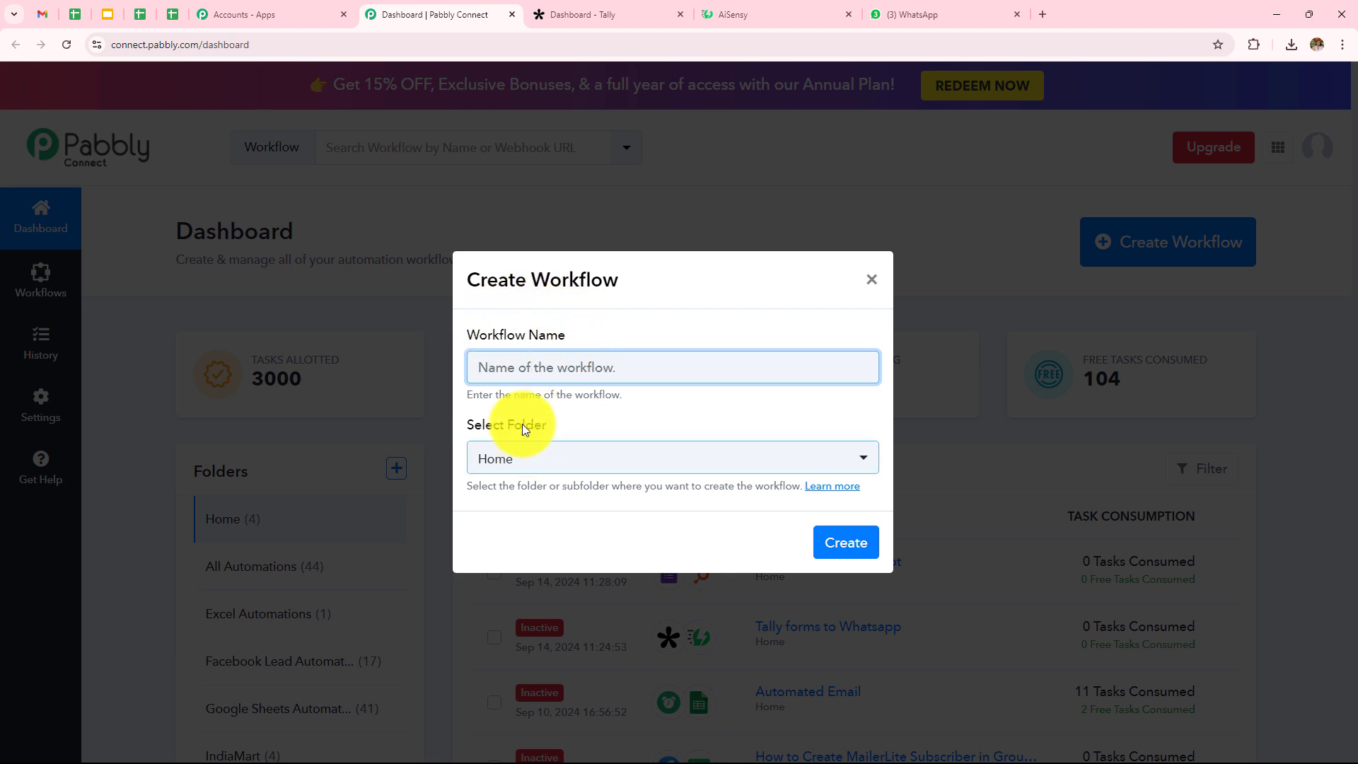
Step: Create the workflow 'How to Send Automated WhatsApp Message on Form Submission' in the WhatsApp Automations folder
{"action": "left_click", "coordinate": [584, 362]}
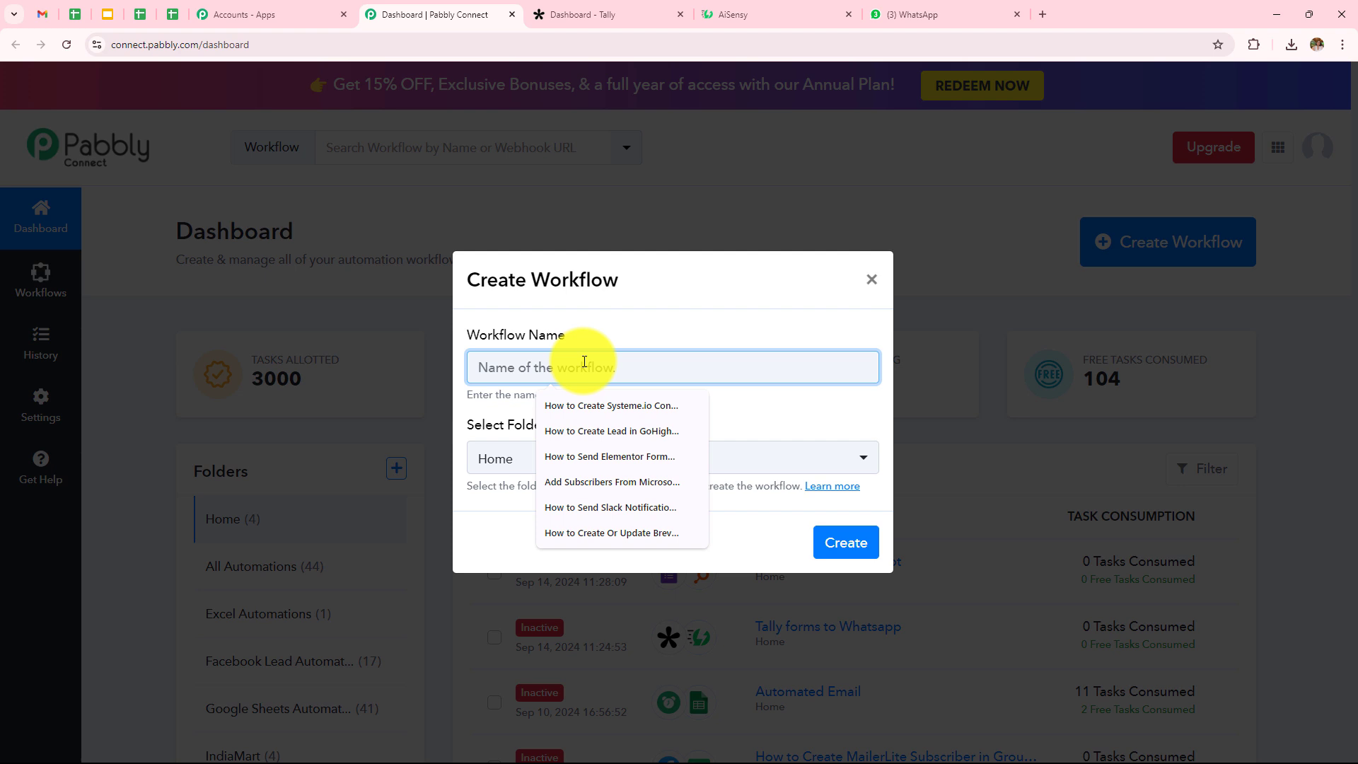
{"action": "type", "text": "How to Send Automated WhatsApp Message on Form Submission"}
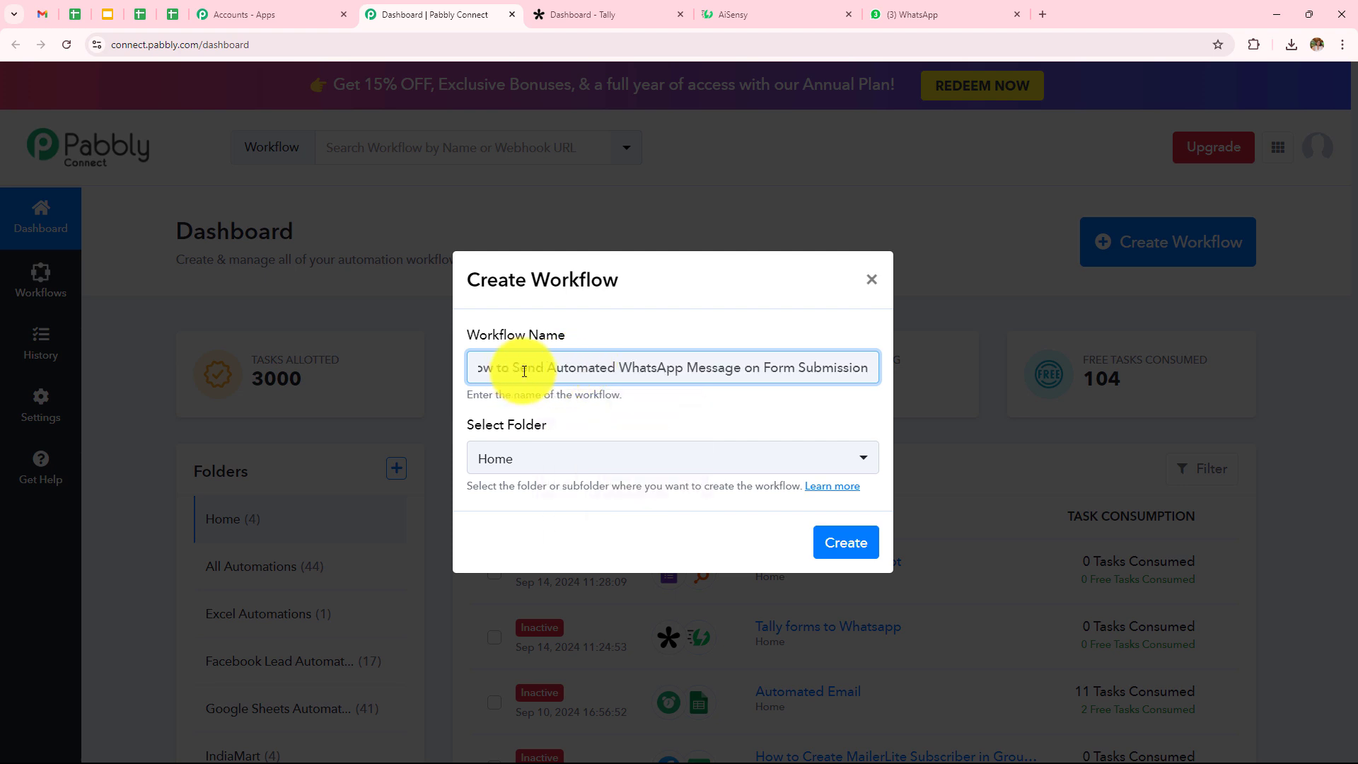
{"action": "left_click", "coordinate": [627, 461]}
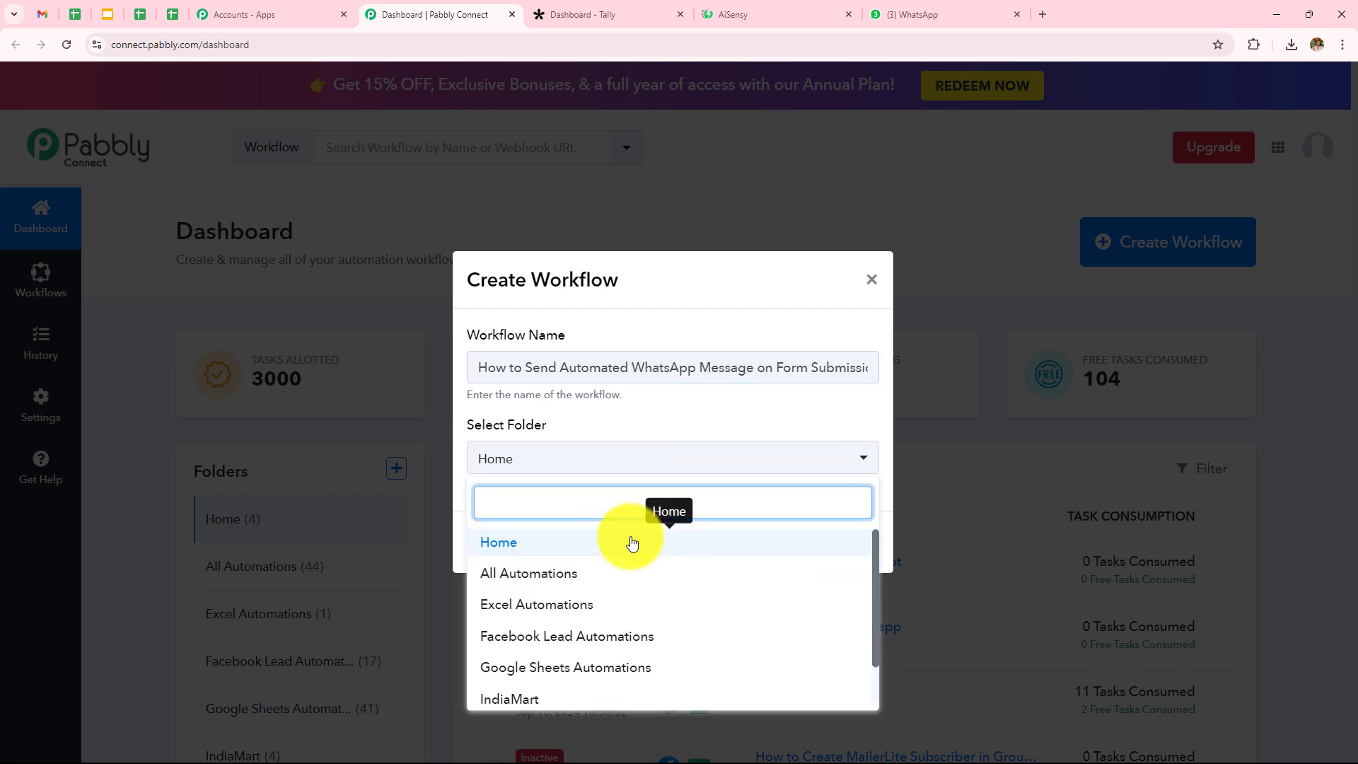
{"action": "scroll", "coordinate": [626, 584], "scroll_direction": "down", "scroll_amount": 1}
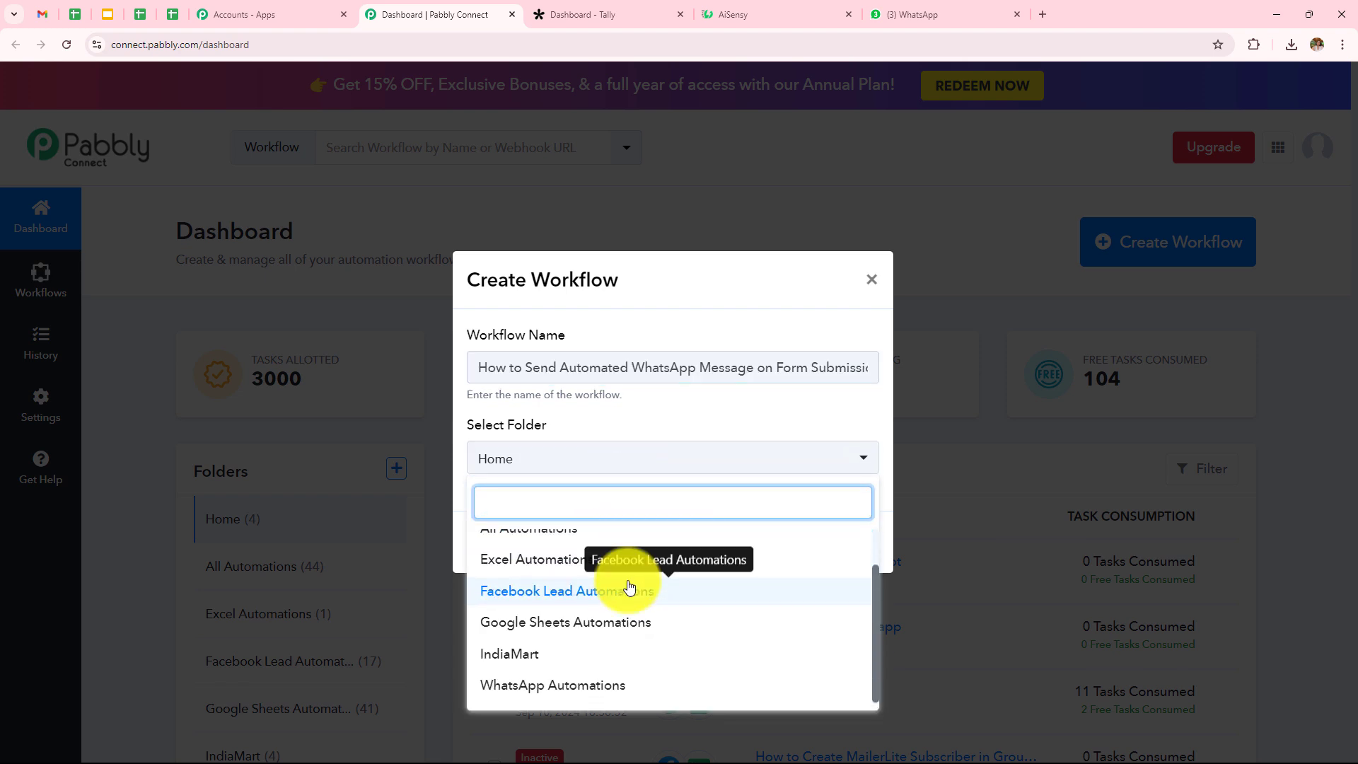
{"action": "scroll", "coordinate": [627, 584], "scroll_direction": "up", "scroll_amount": 1}
{"action": "scroll", "coordinate": [609, 658], "scroll_direction": "down", "scroll_amount": 1}
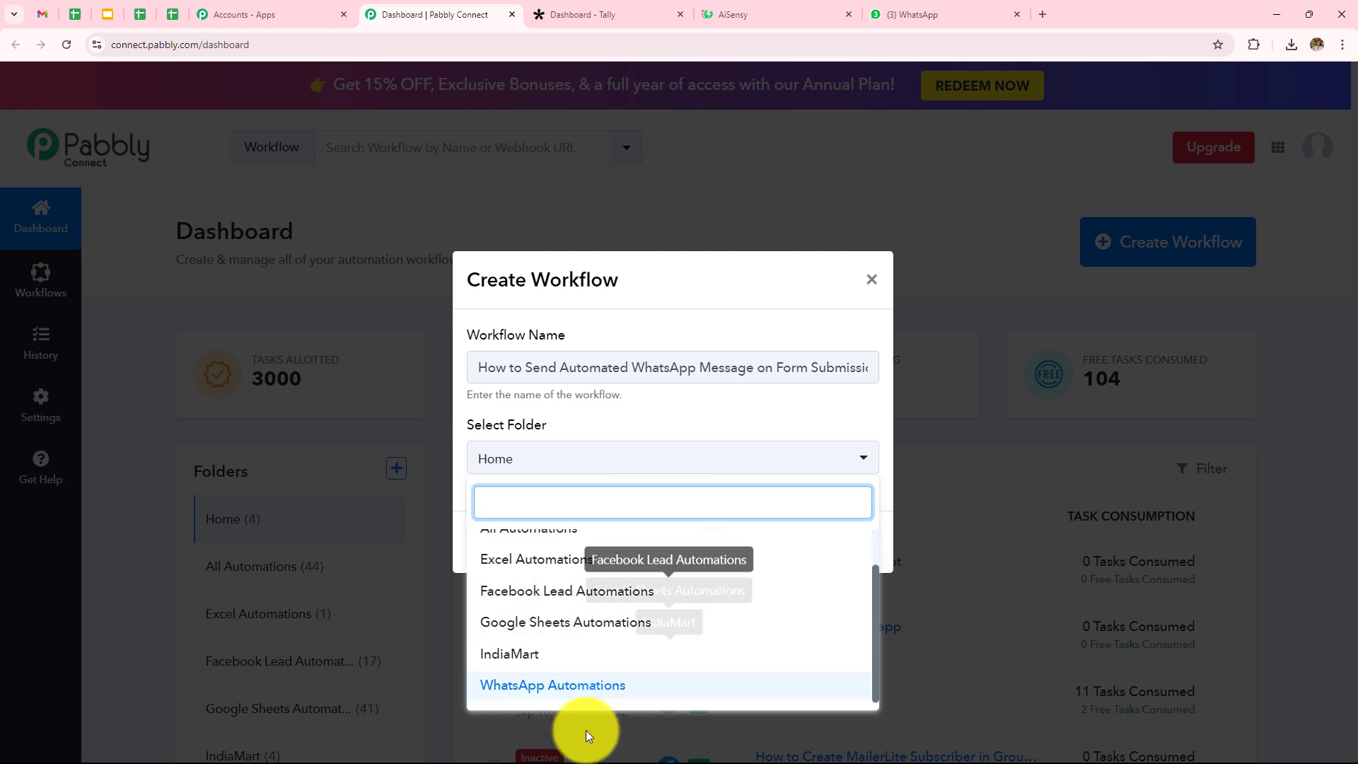
{"action": "left_click", "coordinate": [693, 685]}
{"action": "left_click", "coordinate": [831, 551]}
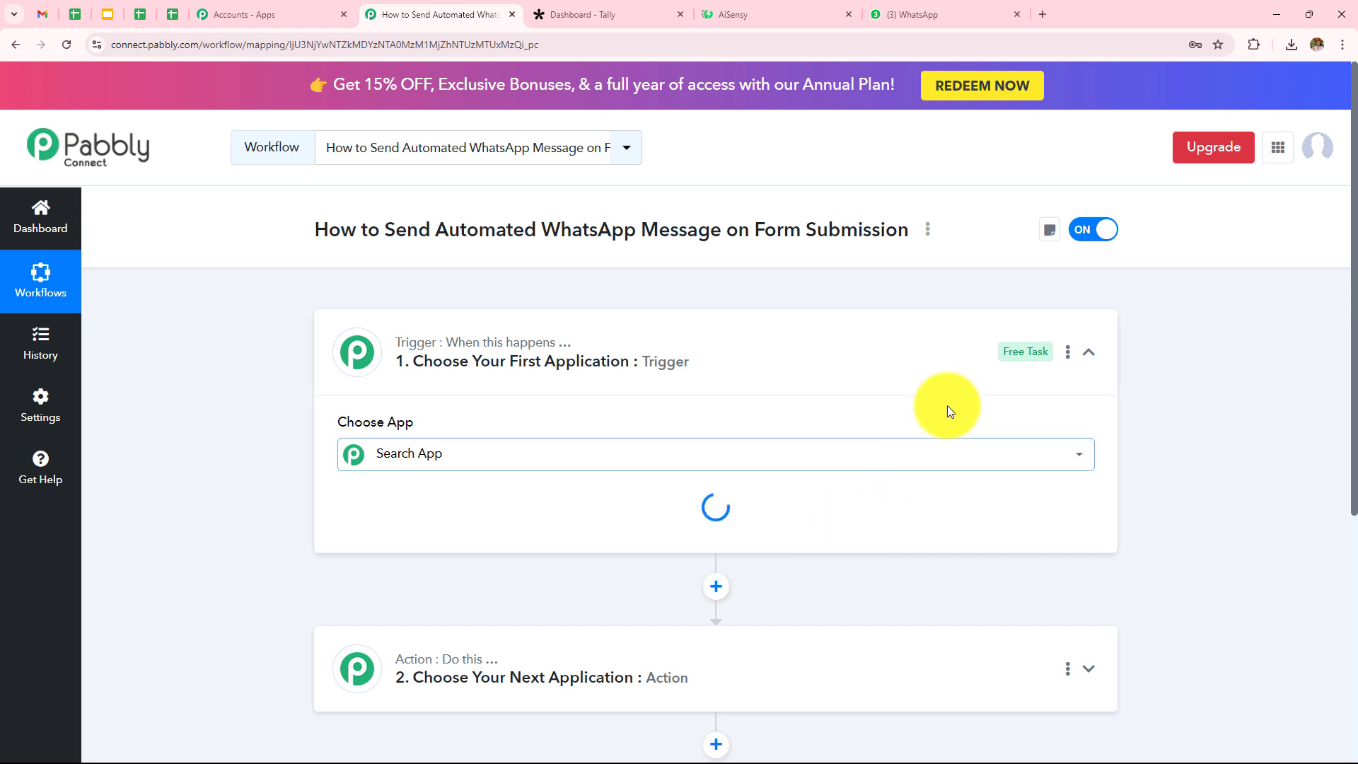
Step: Set the workflow trigger to Tally with the New Response event
{"action": "left_click", "coordinate": [1087, 358]}
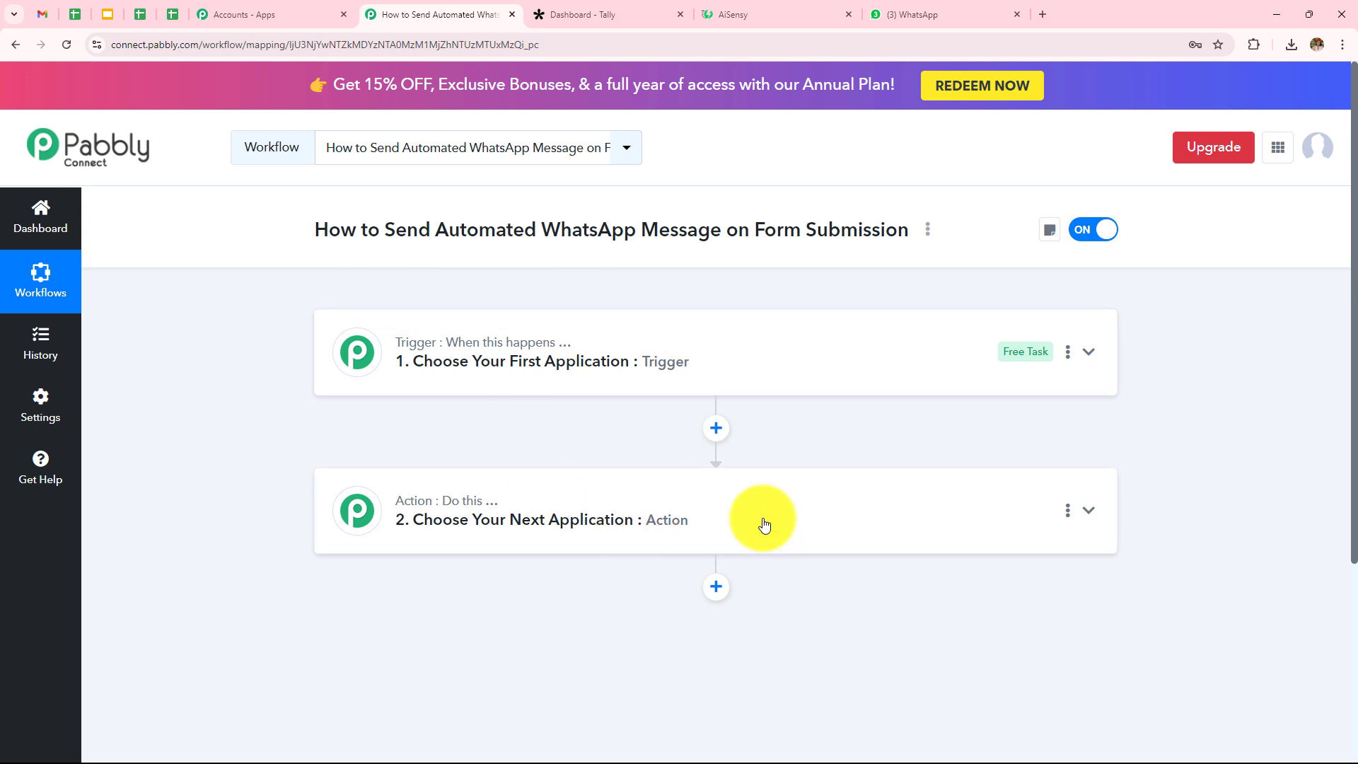
{"action": "left_click", "coordinate": [618, 367]}
{"action": "left_click", "coordinate": [609, 458]}
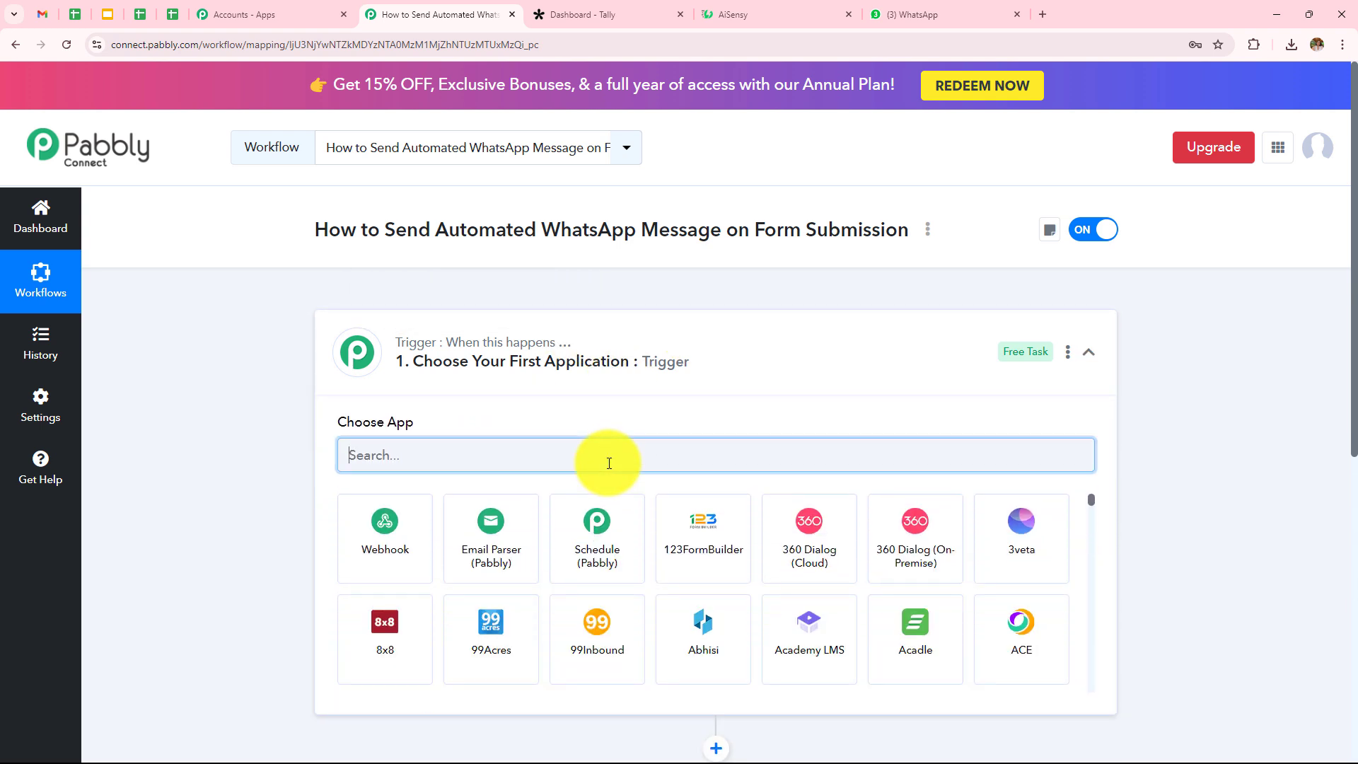
{"action": "type", "text": "Tally"}
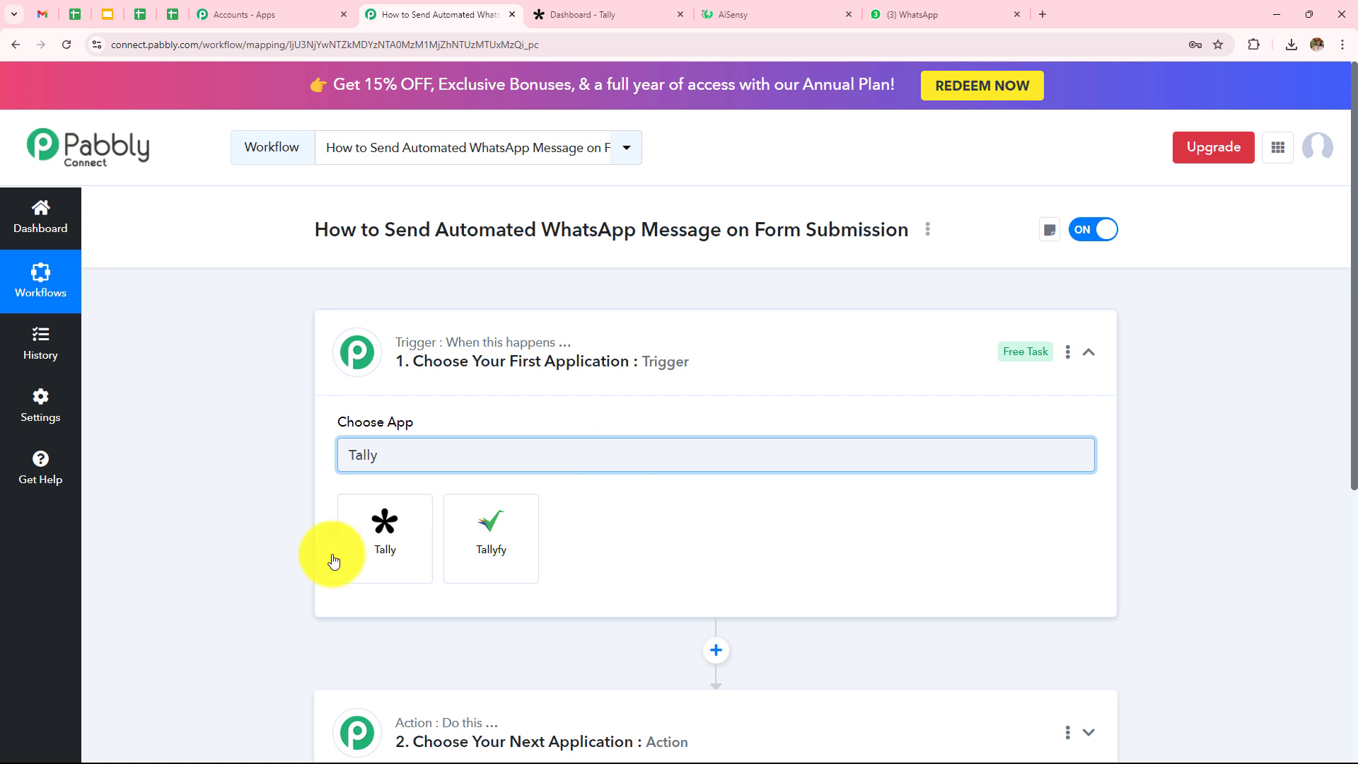
{"action": "left_click", "coordinate": [355, 558]}
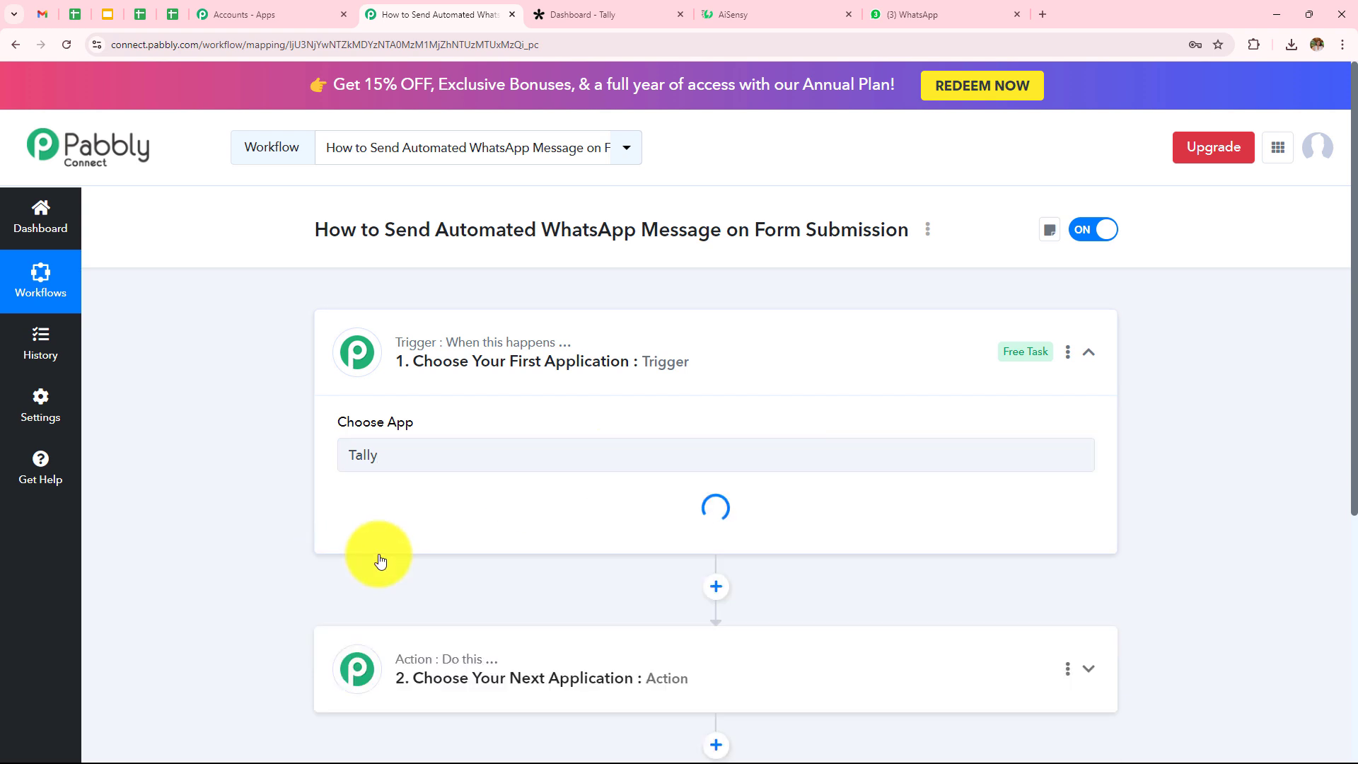
{"action": "left_click", "coordinate": [448, 536]}
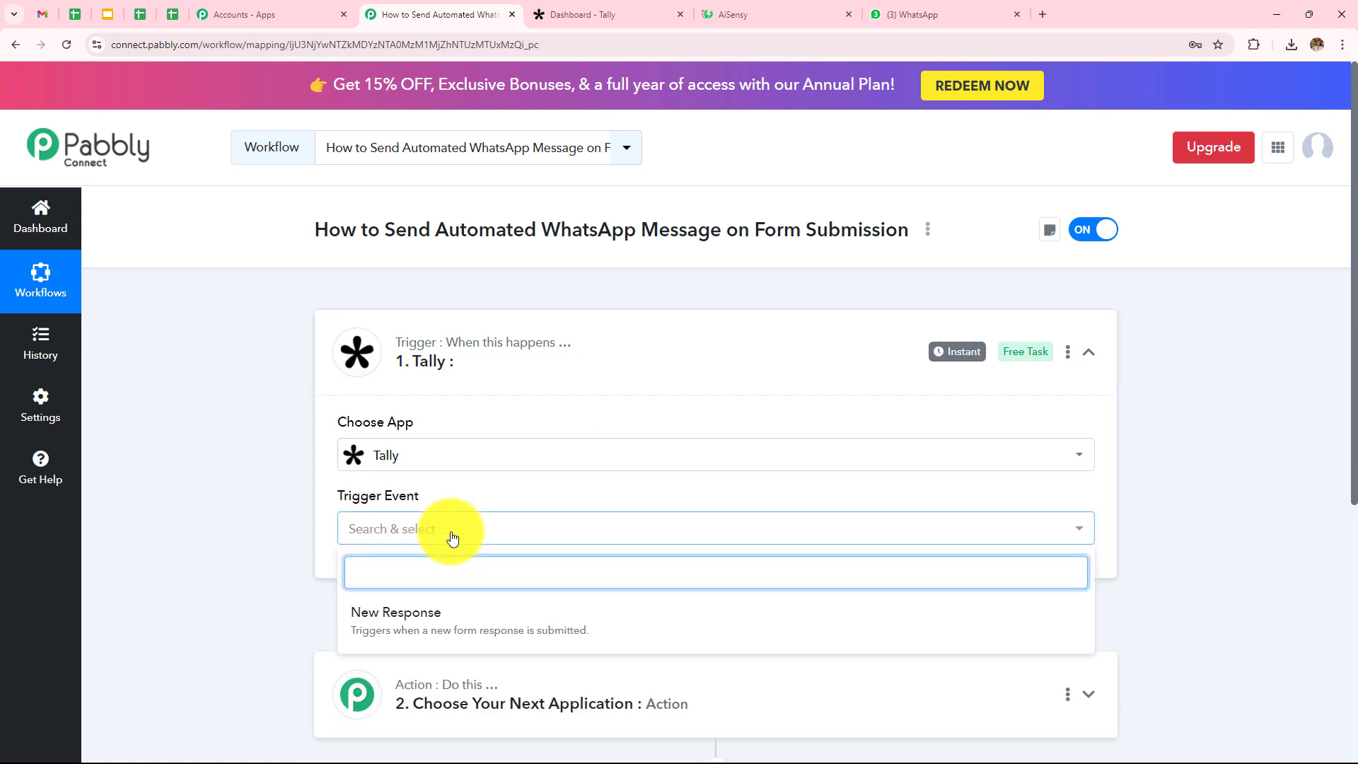
{"action": "left_click", "coordinate": [455, 617]}
{"action": "scroll", "coordinate": [585, 495], "scroll_direction": "down", "scroll_amount": 3}
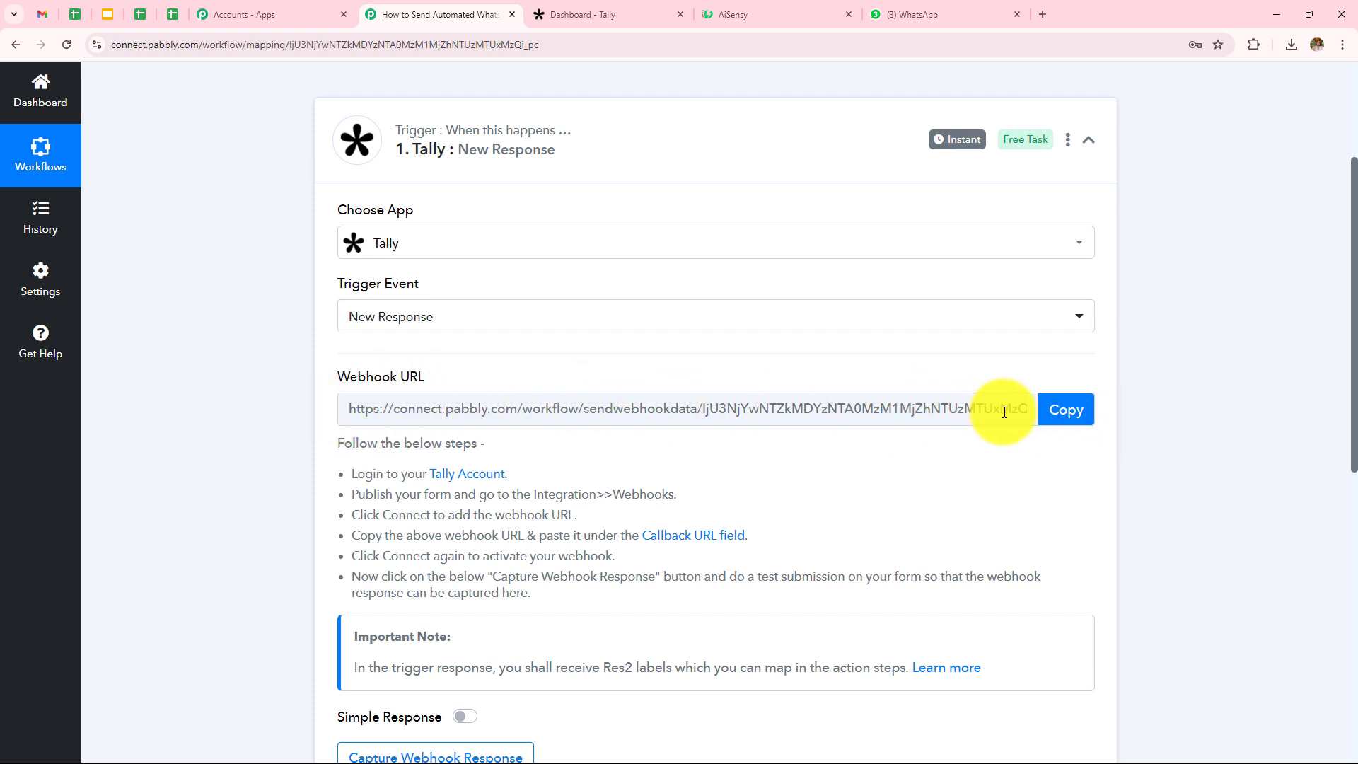
Step: Copy the Tally trigger's webhook URL from Pabbly Connect
{"action": "left_click", "coordinate": [1064, 410]}
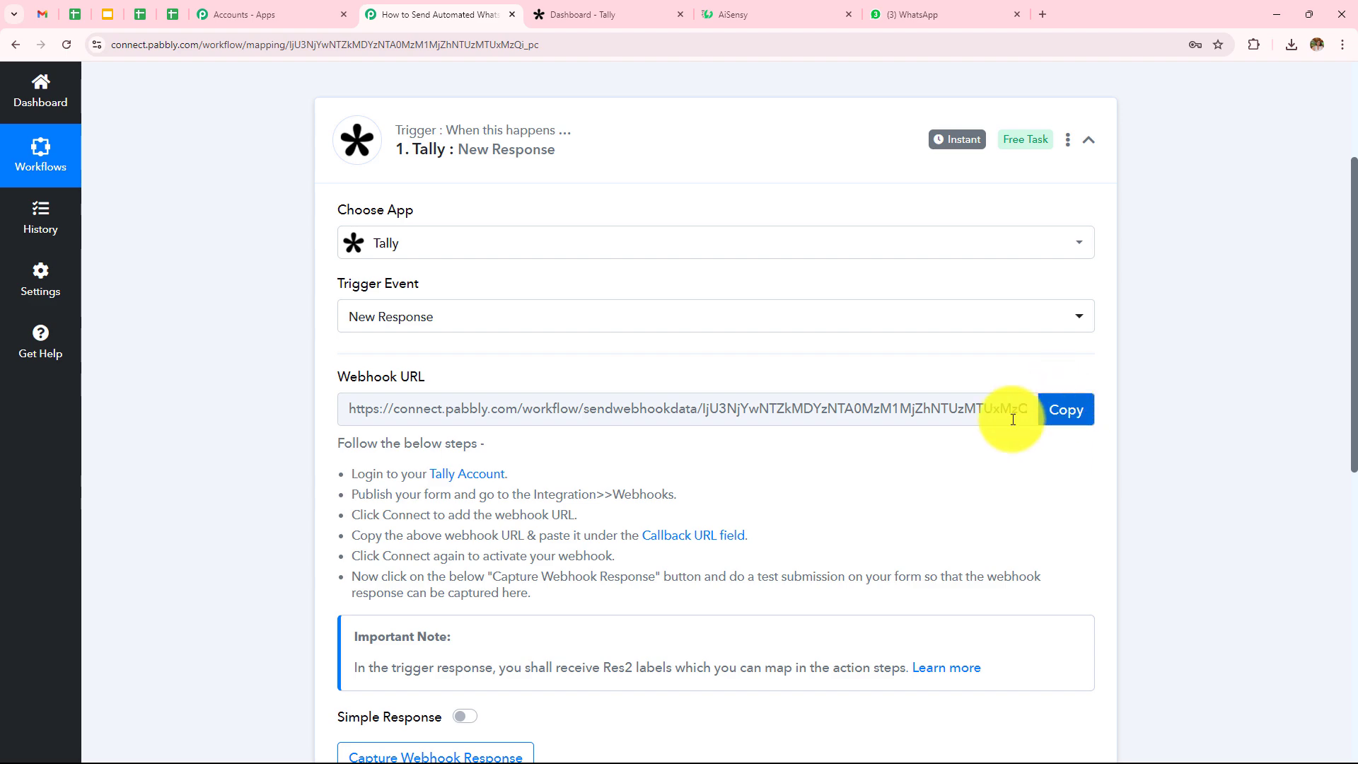
{"action": "scroll", "coordinate": [279, 518], "scroll_direction": "down", "scroll_amount": 1}
{"action": "left_click_drag", "start_coordinate": [336, 406], "coordinate": [607, 541]}
{"action": "left_click", "coordinate": [570, 488]}
{"action": "scroll", "coordinate": [566, 486], "scroll_direction": "up", "scroll_amount": 2}
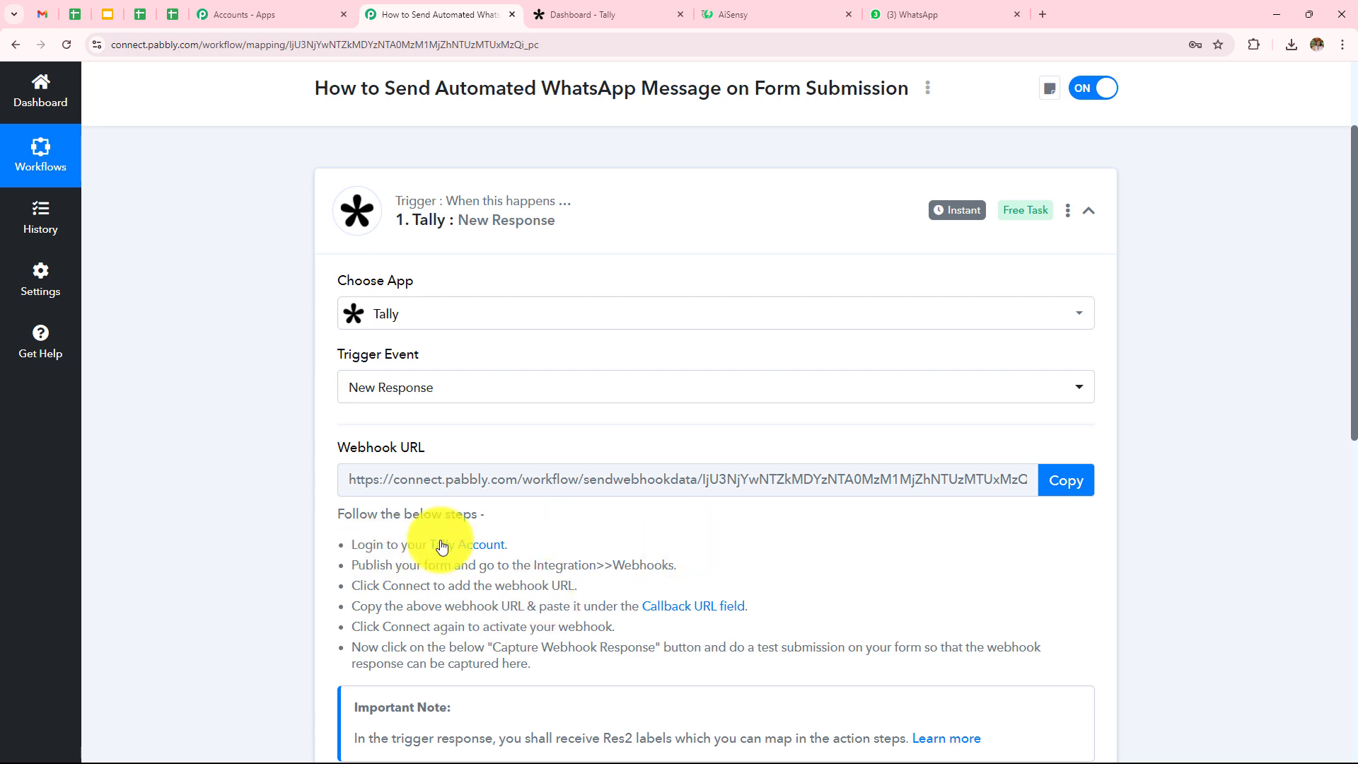
Step: In Tally, edit the Contact Us form's webhook integration and clear the old endpoint URL
{"action": "left_click", "coordinate": [613, 12]}
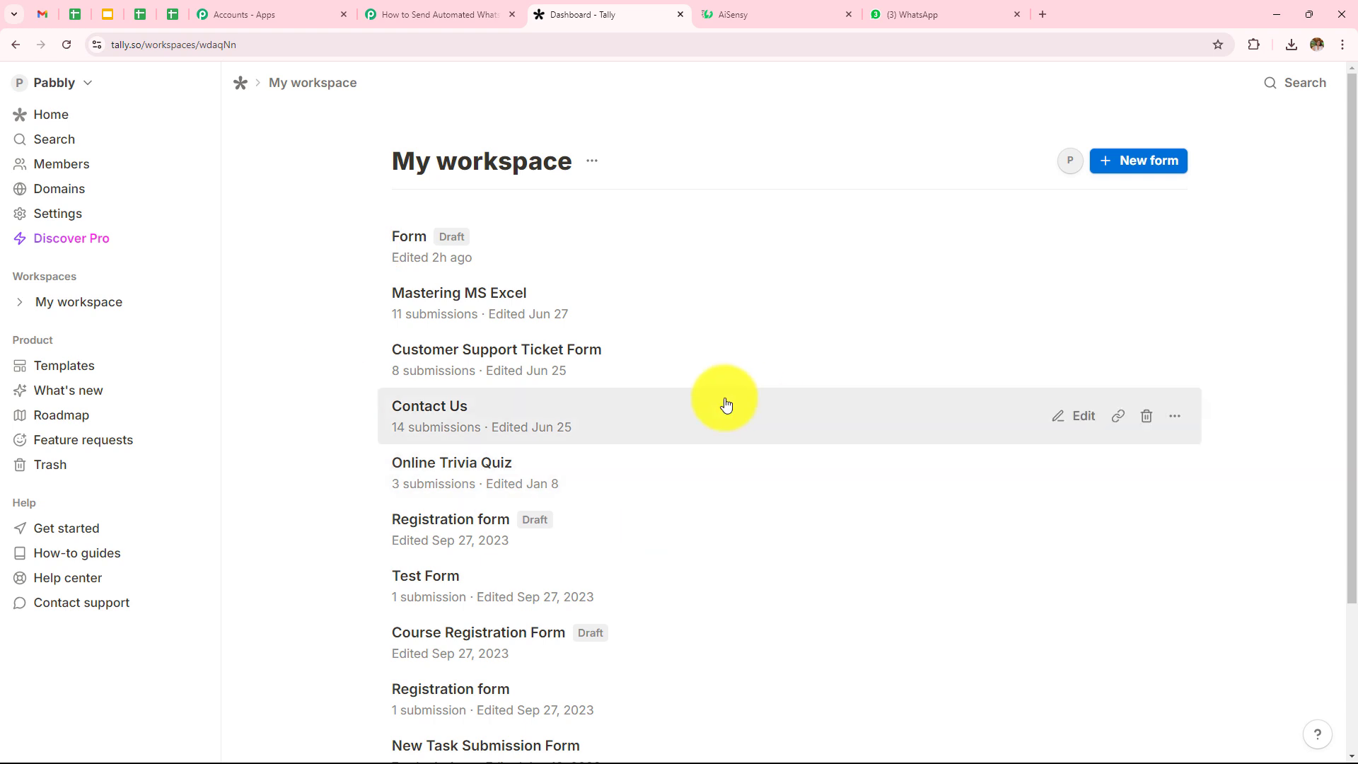
{"action": "scroll", "coordinate": [692, 276], "scroll_direction": "down", "scroll_amount": 2}
{"action": "scroll", "coordinate": [729, 399], "scroll_direction": "up", "scroll_amount": 2}
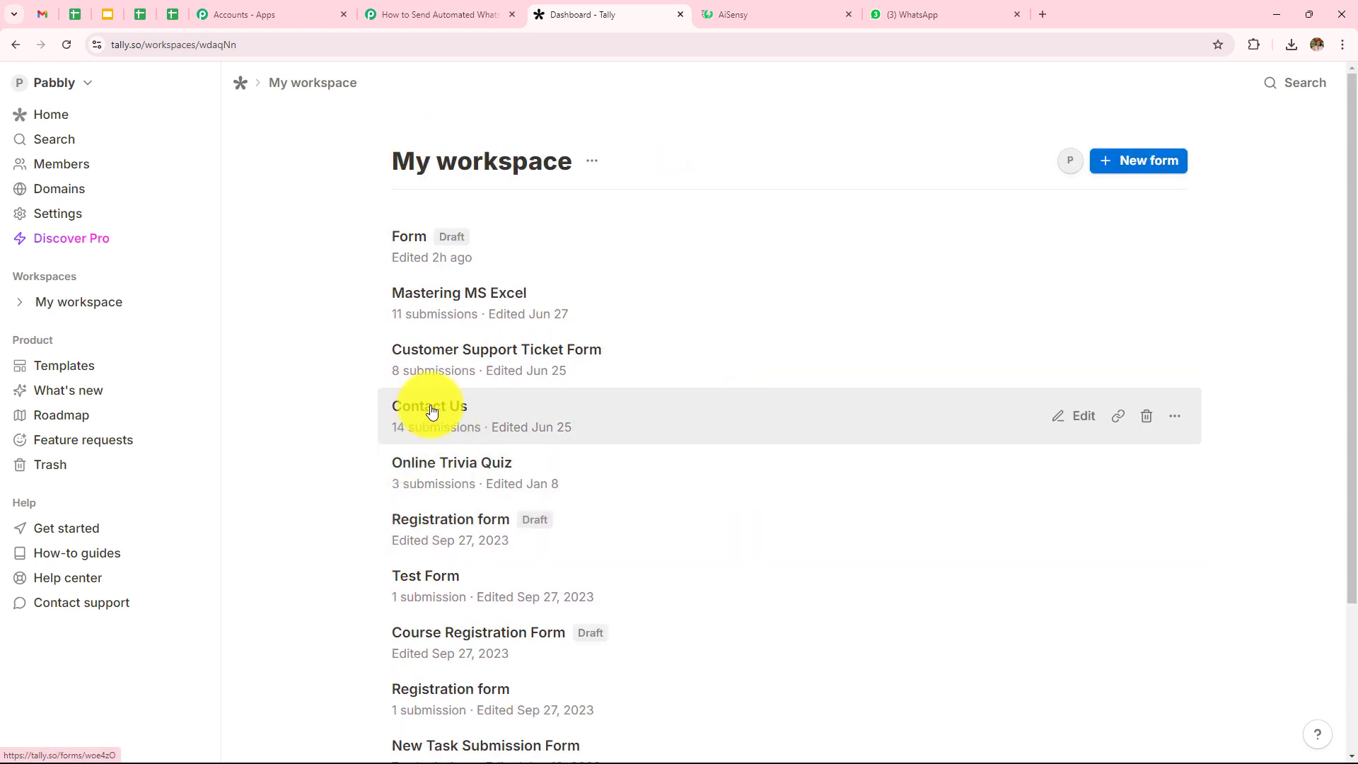
{"action": "left_click", "coordinate": [432, 412]}
{"action": "scroll", "coordinate": [584, 368], "scroll_direction": "down", "scroll_amount": 1}
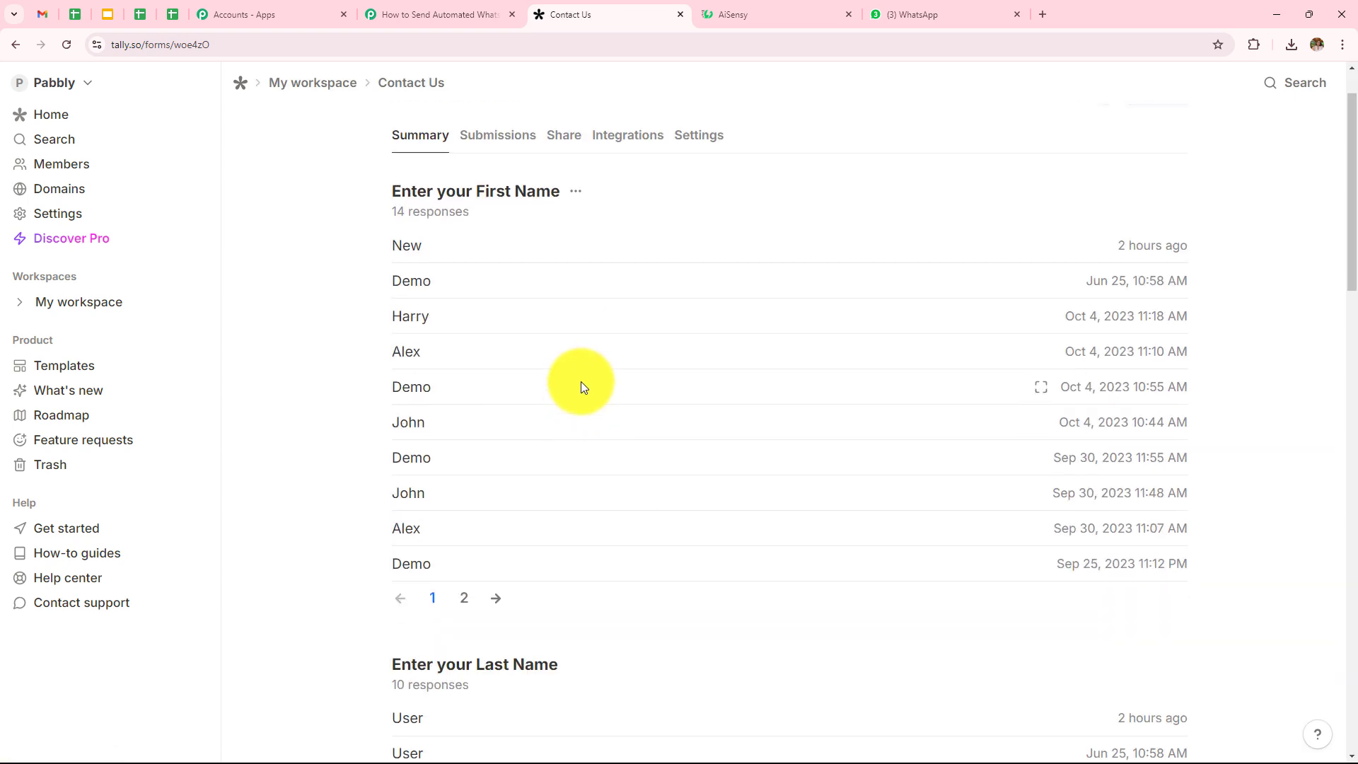
{"action": "scroll", "coordinate": [609, 418], "scroll_direction": "up", "scroll_amount": 1}
{"action": "left_click", "coordinate": [632, 212]}
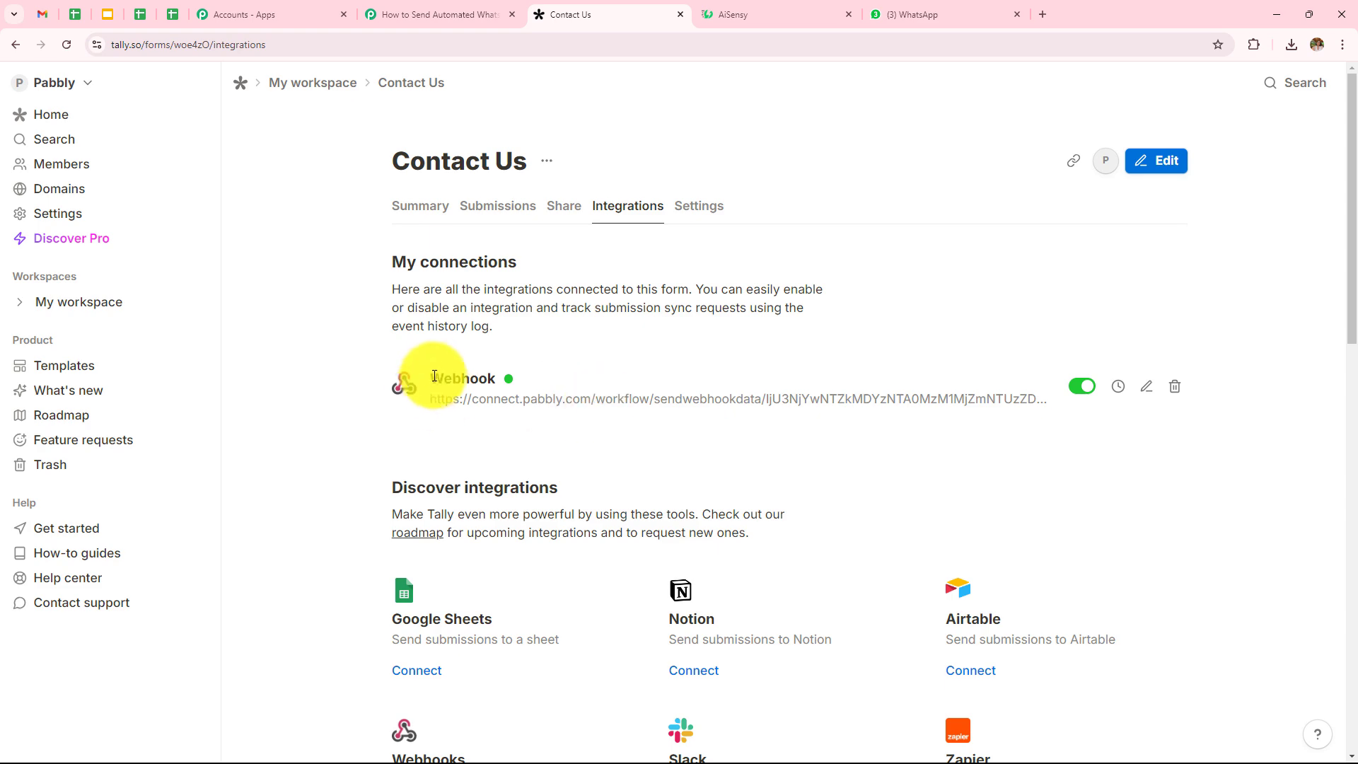
{"action": "left_click", "coordinate": [1147, 388]}
{"action": "left_click_drag", "start_coordinate": [902, 452], "coordinate": [6, 460]}
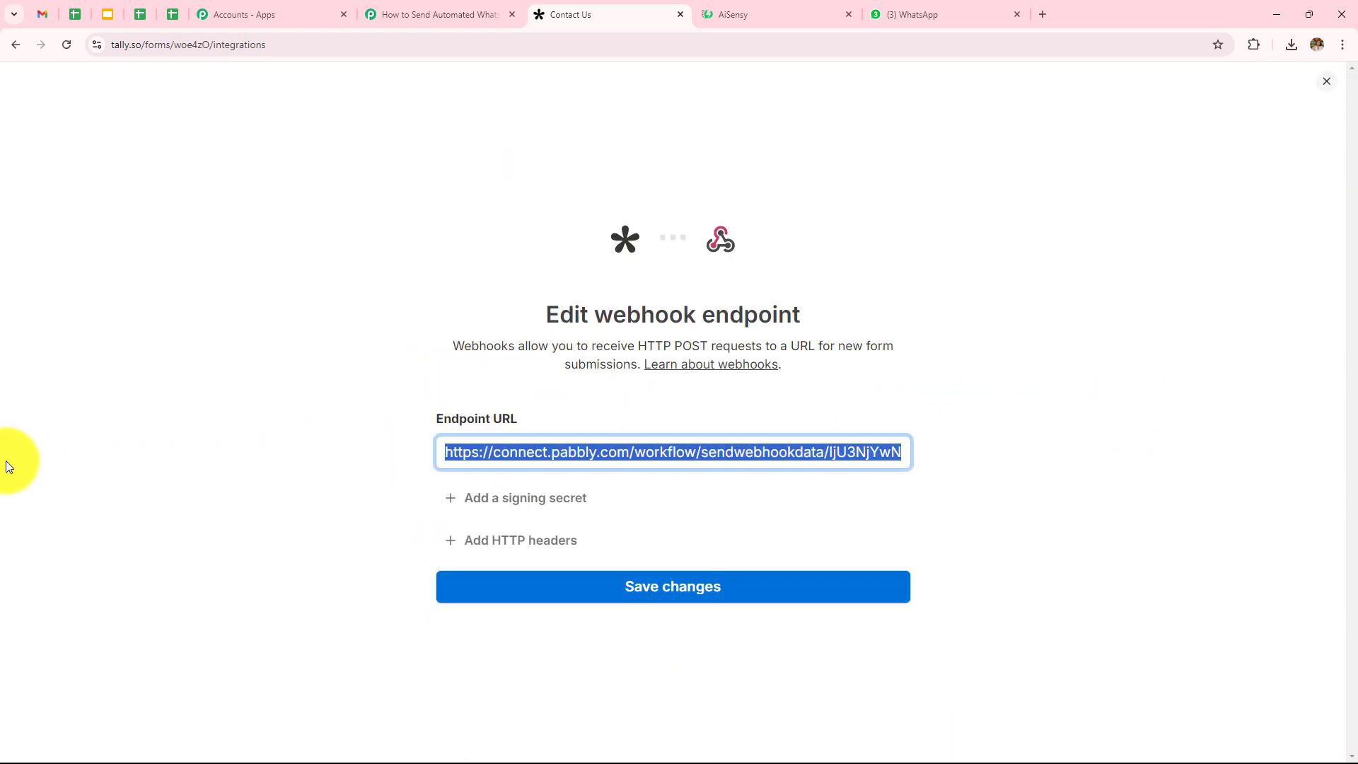
{"action": "key", "text": "BackSpace"}
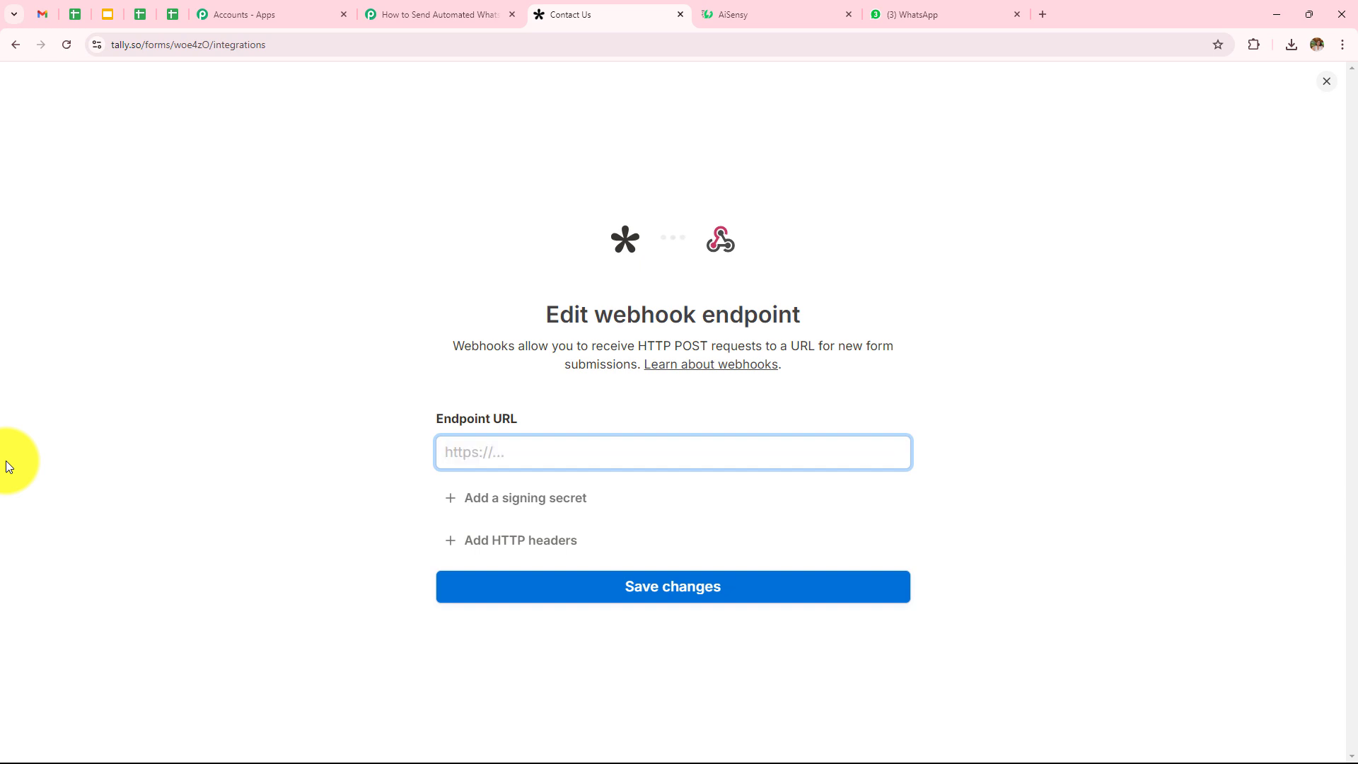
Step: Paste the Pabbly webhook URL as Tally's endpoint URL and save the changes
{"action": "left_click", "coordinate": [390, 20]}
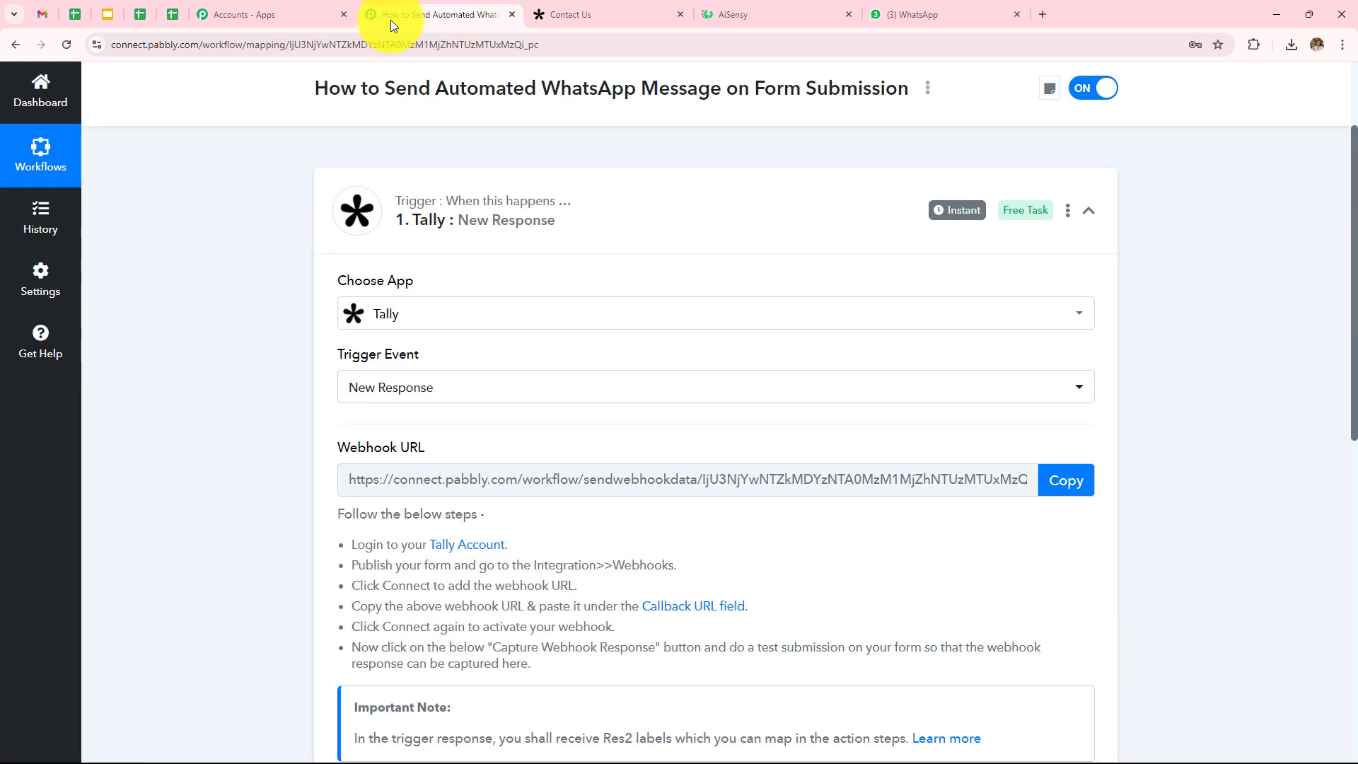
{"action": "left_click", "coordinate": [1059, 480]}
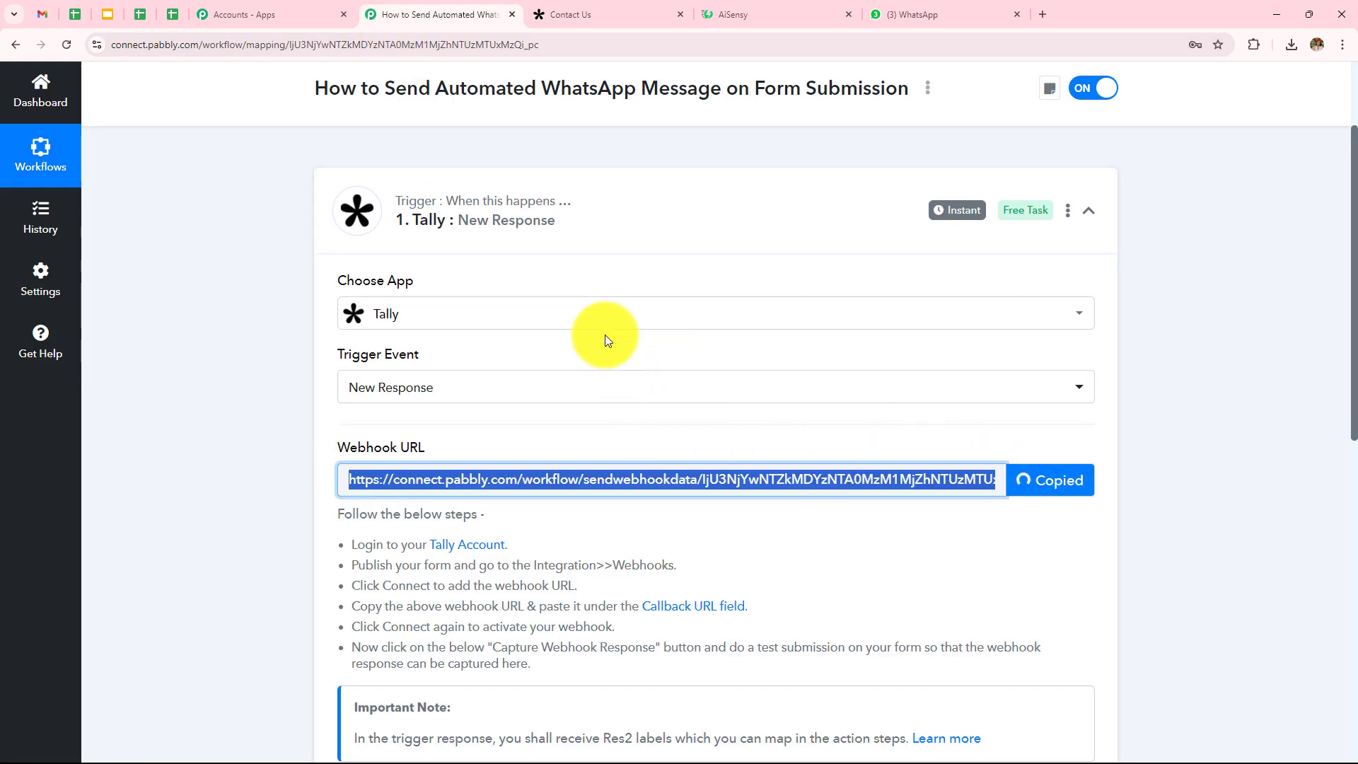
{"action": "left_click", "coordinate": [608, 14]}
{"action": "left_click", "coordinate": [714, 457]}
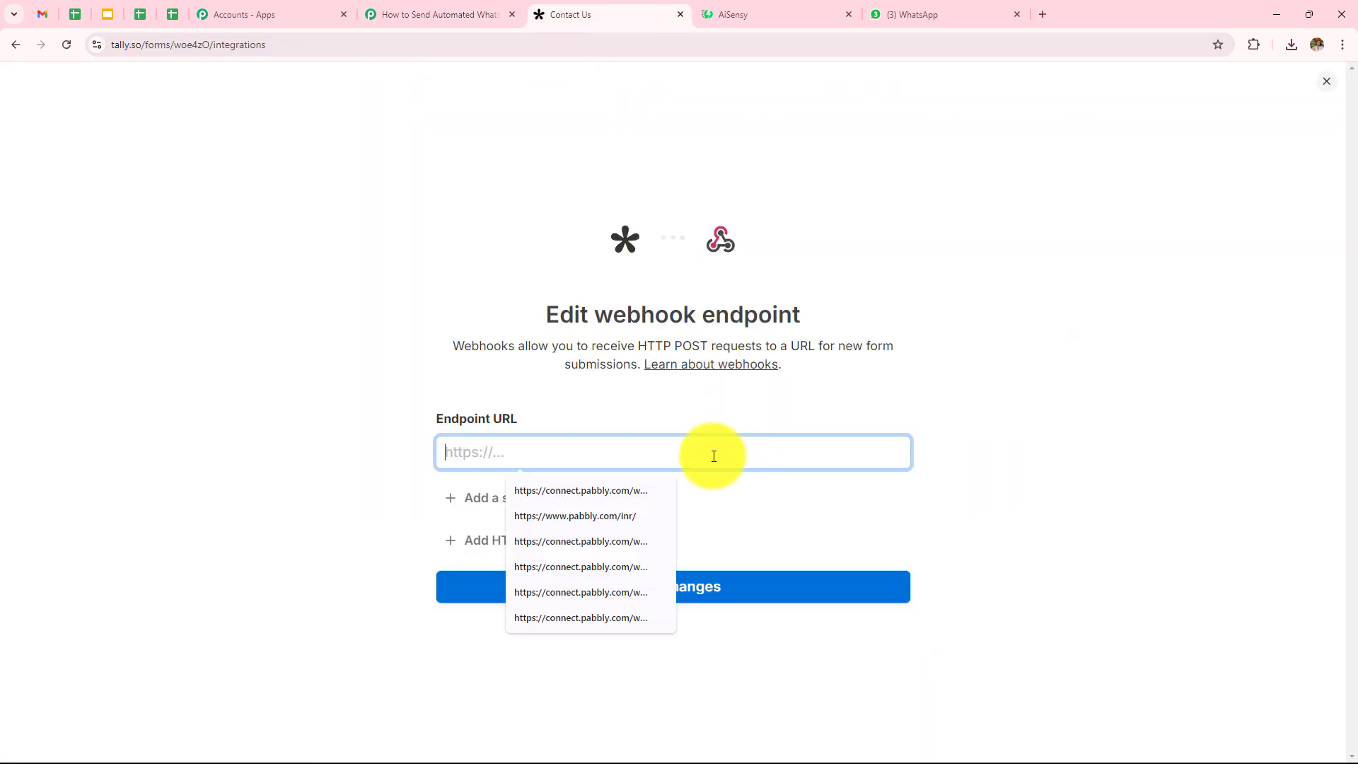
{"action": "key", "text": "ctrl+v"}
{"action": "left_click", "coordinate": [619, 605]}
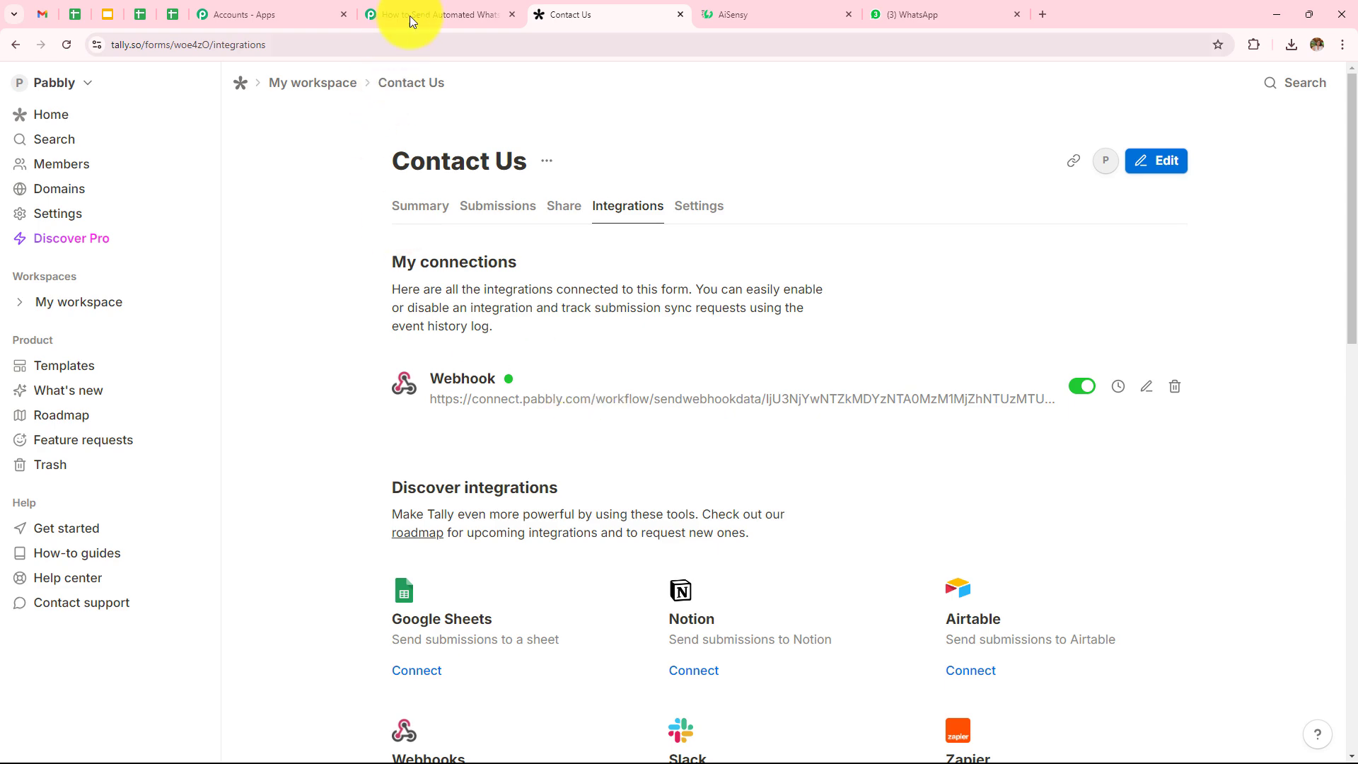
{"action": "left_click", "coordinate": [429, 10]}
{"action": "scroll", "coordinate": [707, 424], "scroll_direction": "down", "scroll_amount": 7}
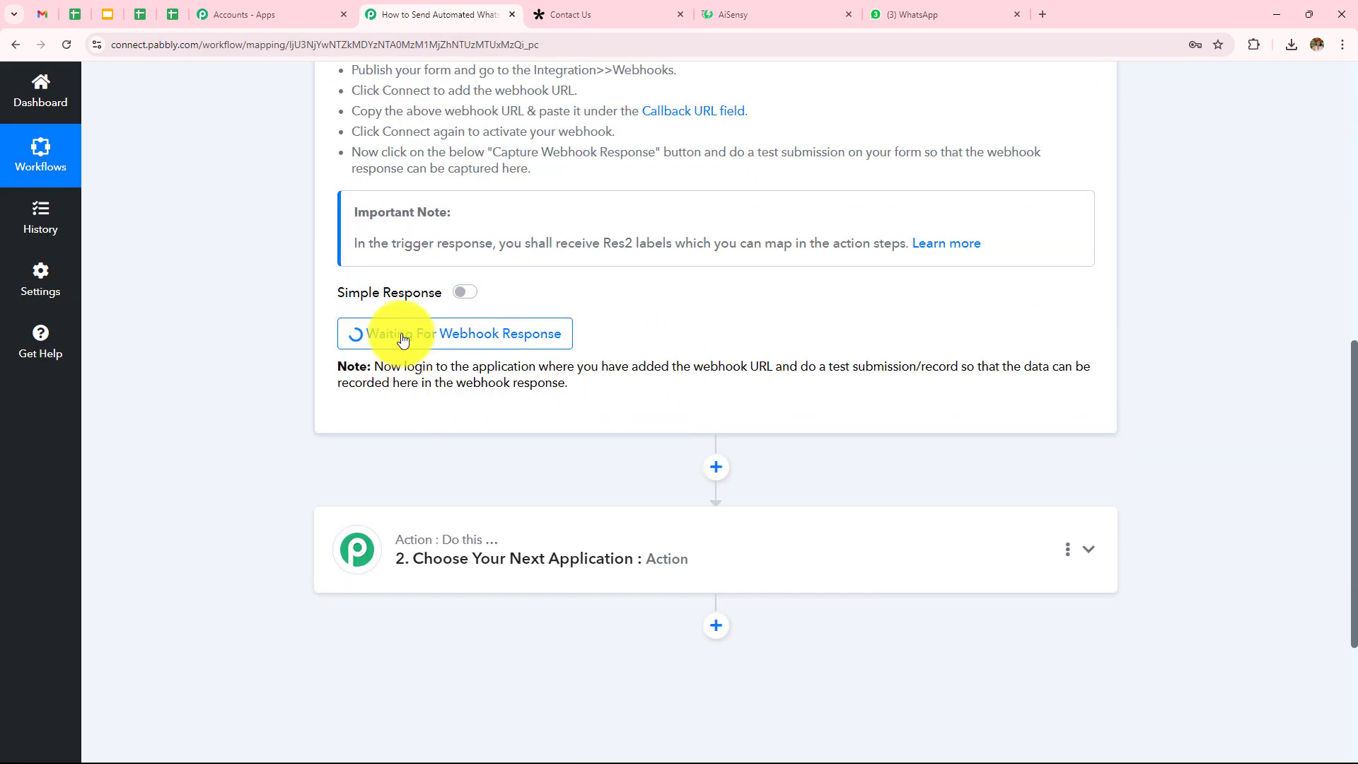
{"action": "scroll", "coordinate": [471, 351], "scroll_direction": "down", "scroll_amount": 1}
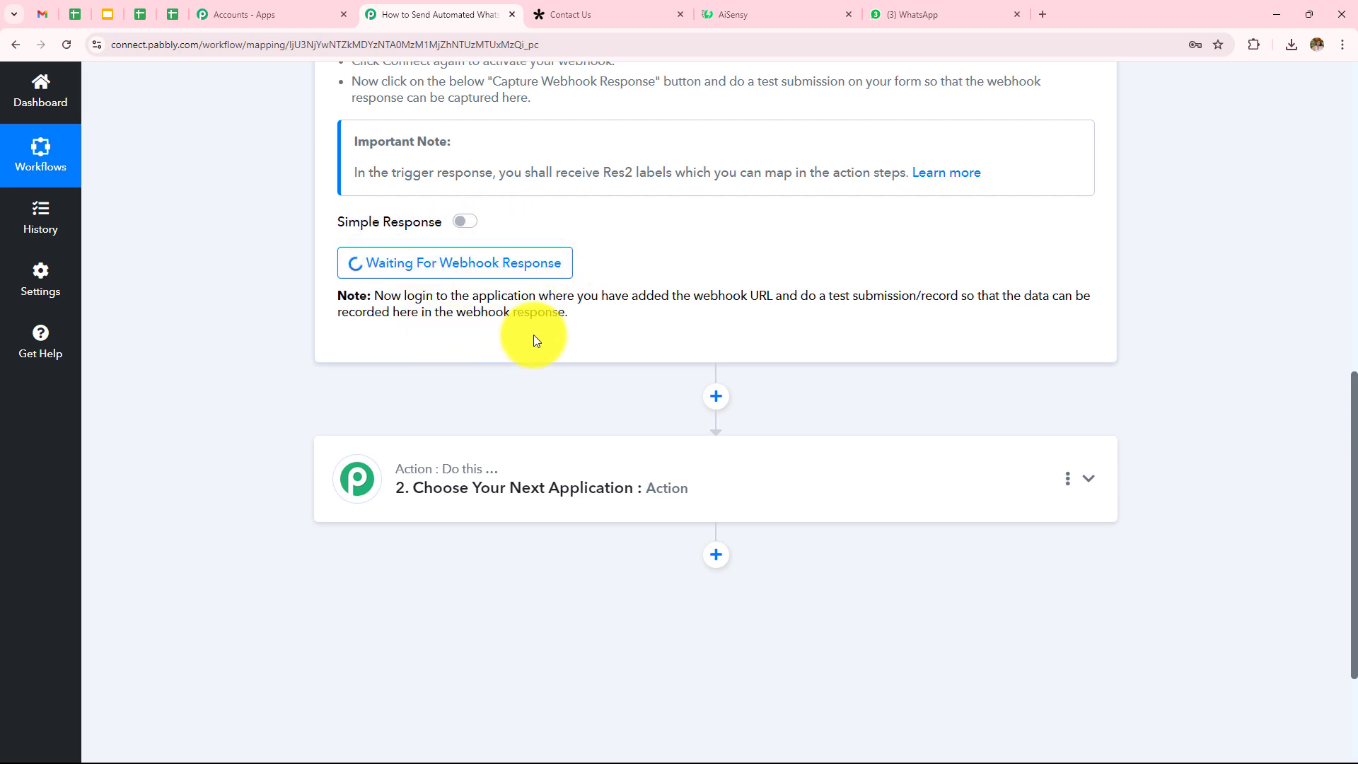
{"action": "scroll", "coordinate": [534, 338], "scroll_direction": "down", "scroll_amount": 1}
{"action": "scroll", "coordinate": [534, 334], "scroll_direction": "down", "scroll_amount": 1}
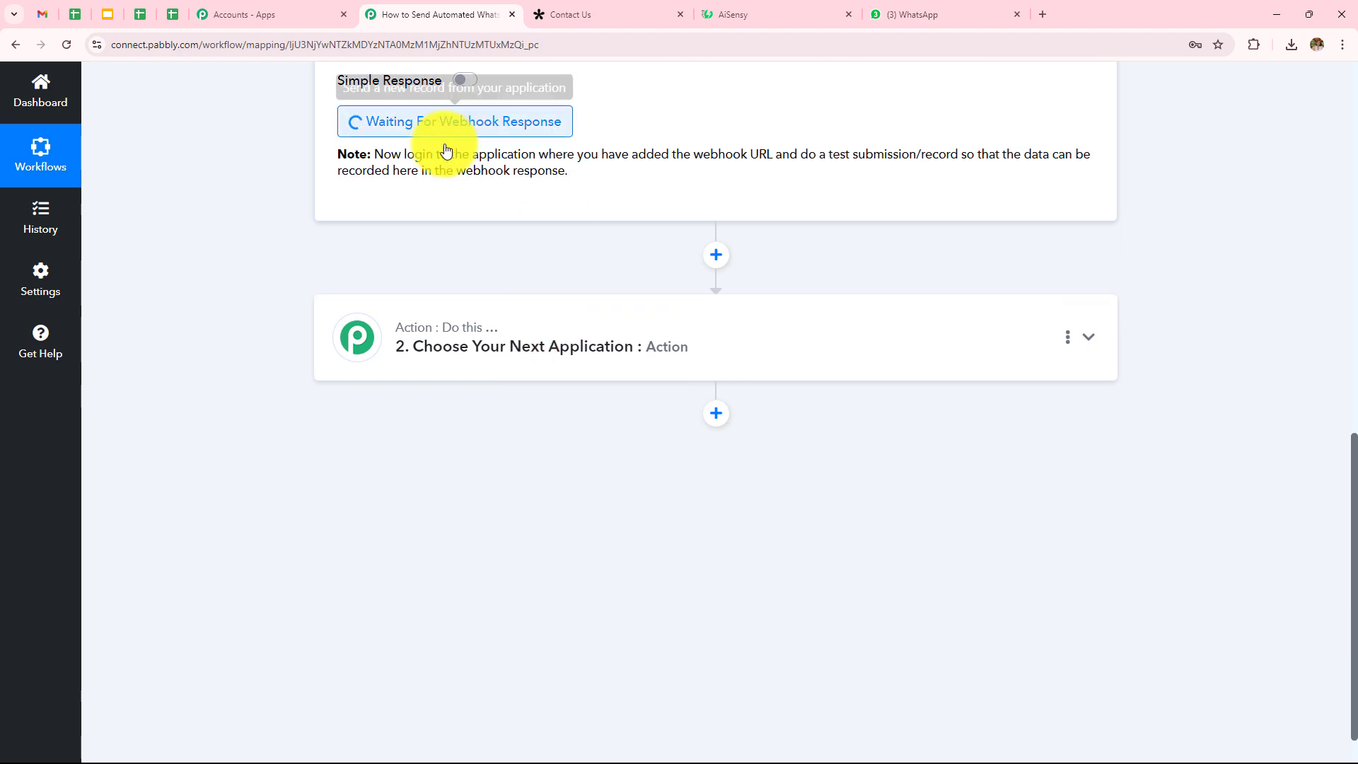
Step: Copy the Contact Us form's public share link and load it in a new tab
{"action": "left_click", "coordinate": [606, 12]}
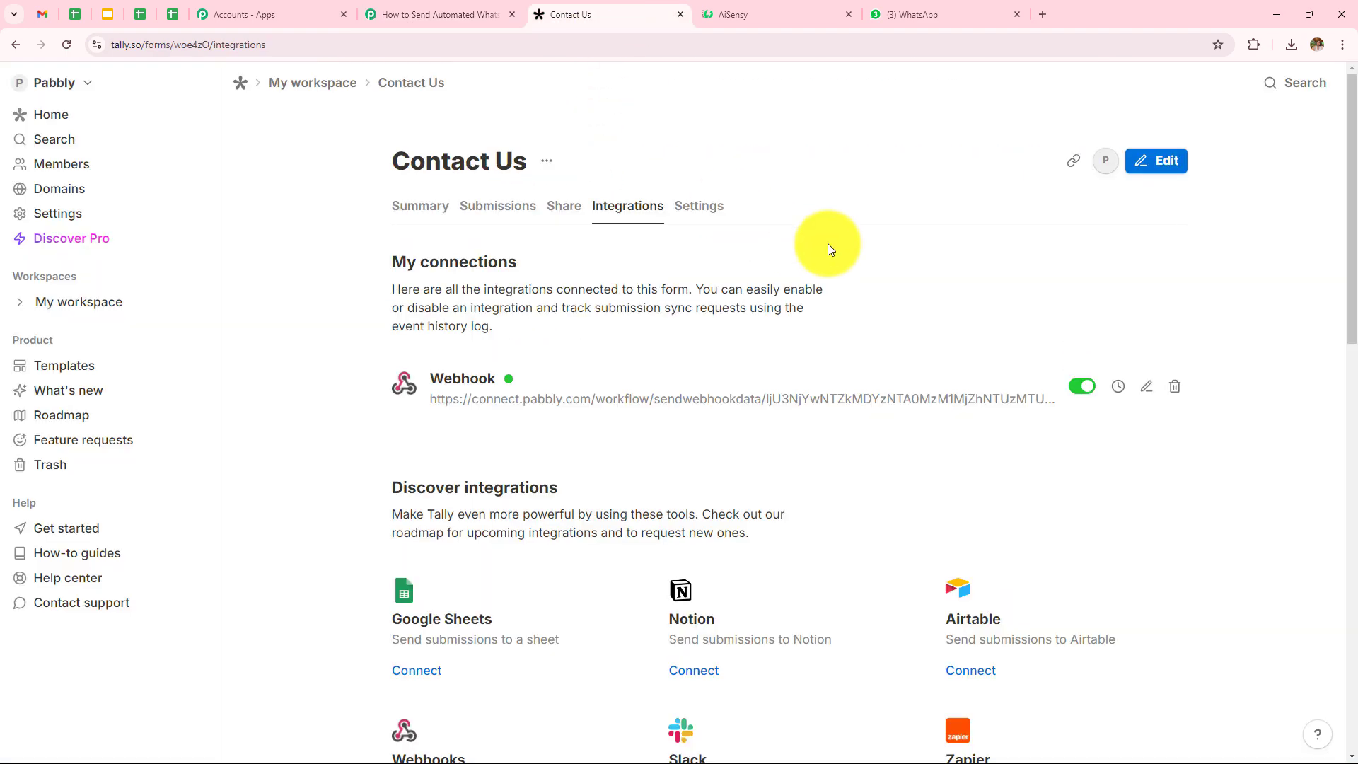
{"action": "left_click", "coordinate": [563, 206]}
{"action": "left_click", "coordinate": [431, 388]}
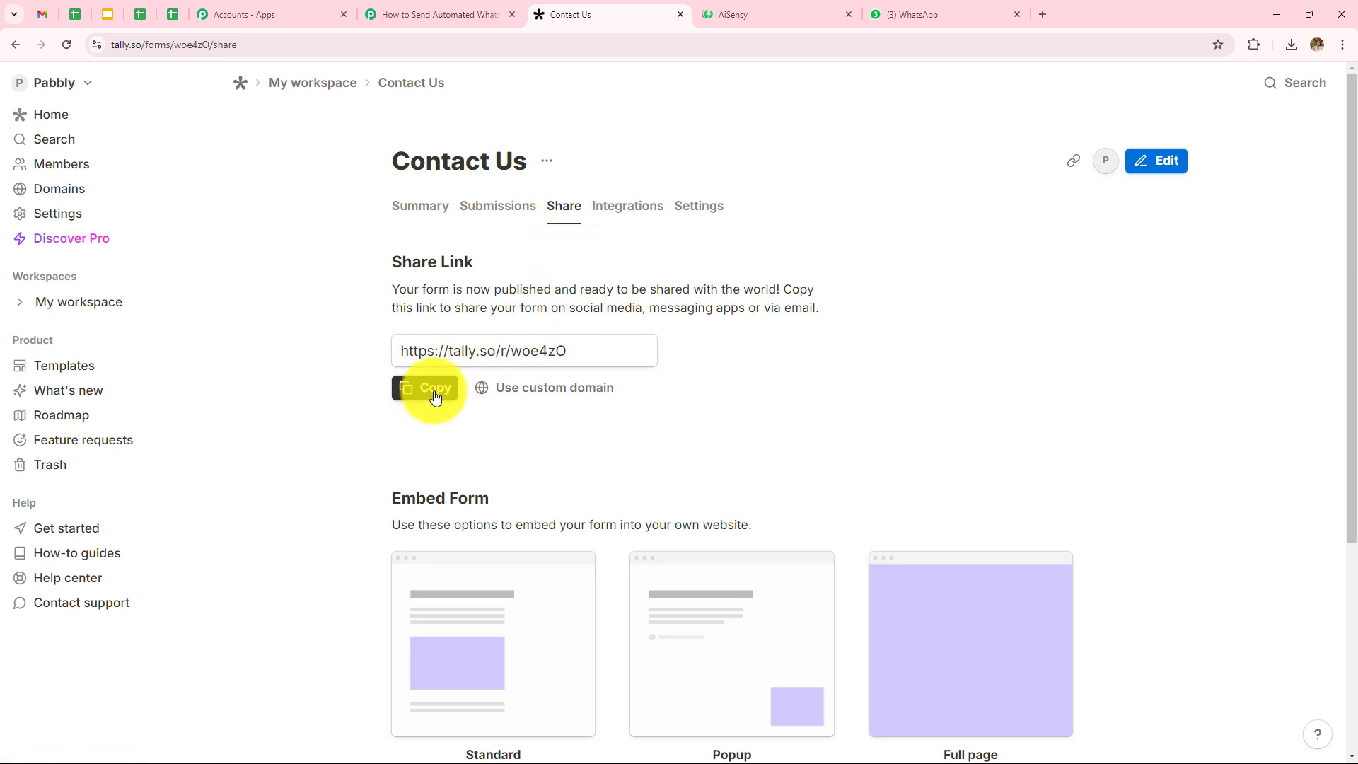
{"action": "left_click", "coordinate": [1043, 14]}
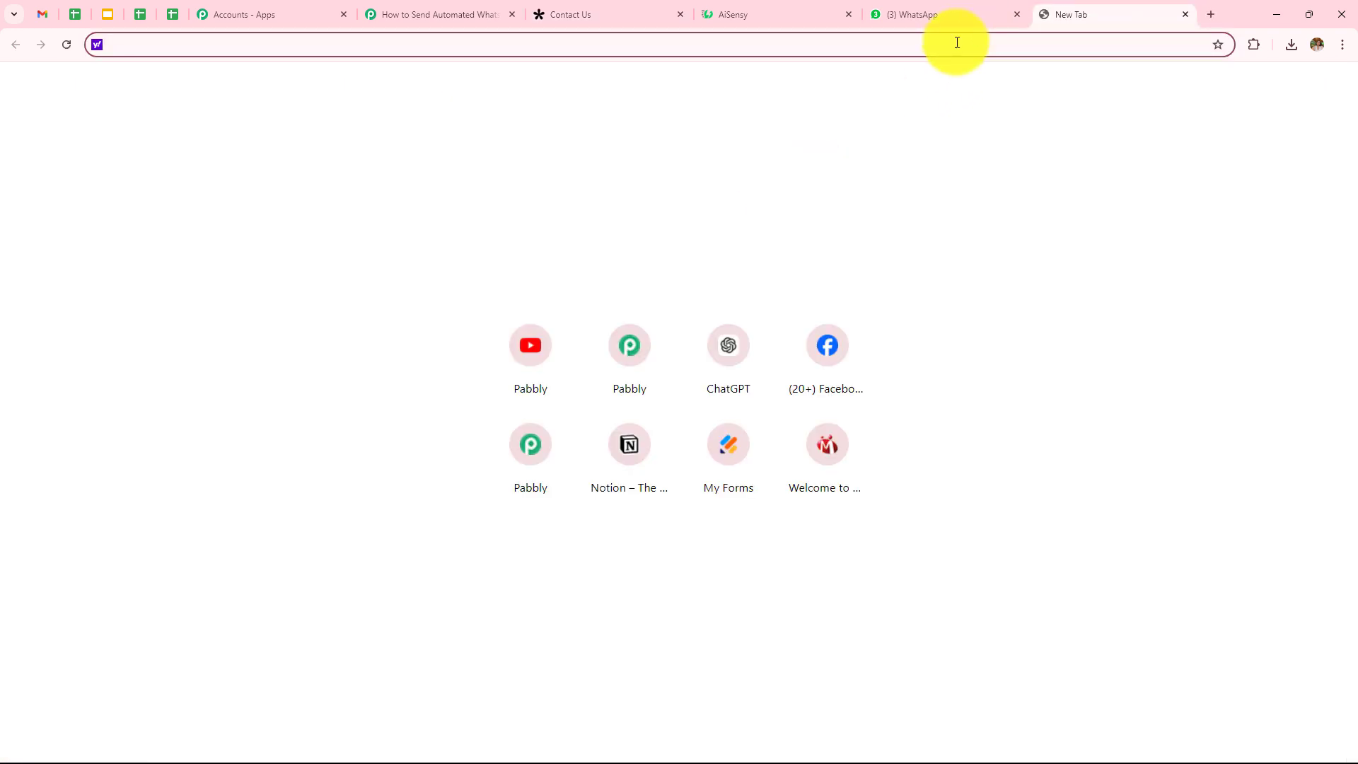
{"action": "key", "text": "ctrl+v"}
{"action": "key", "text": "Return"}
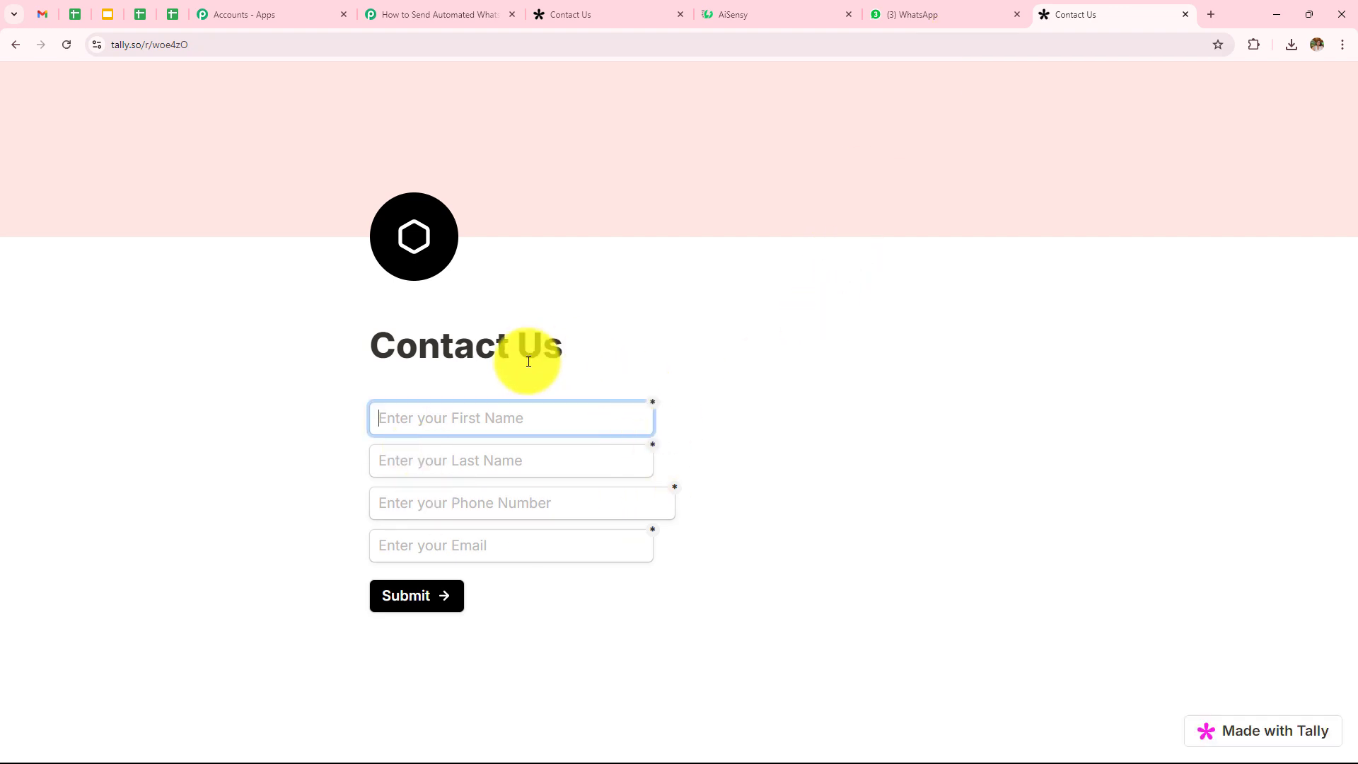
Step: Submit the form with a test first name, last name, phone number and e-mail address
{"action": "left_click", "coordinate": [498, 428]}
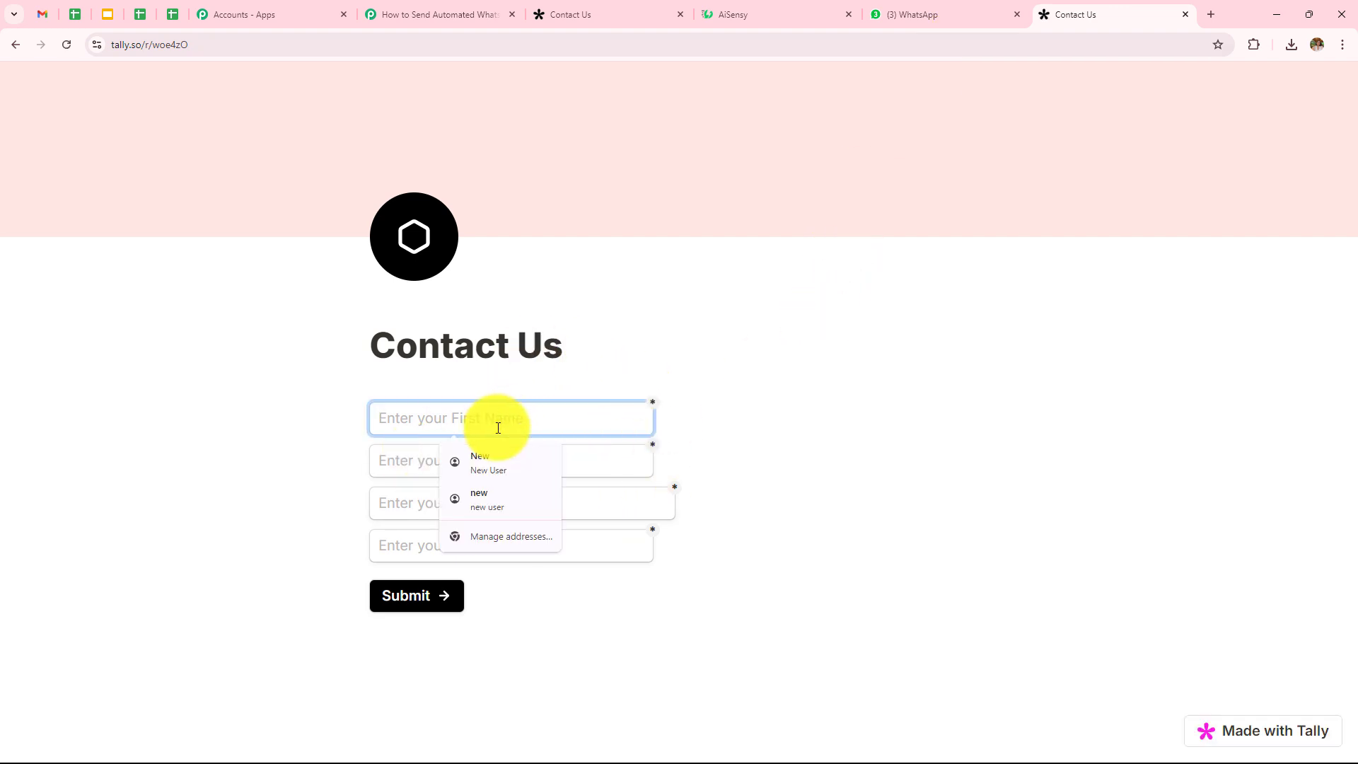
{"action": "type", "text": "Latest"}
{"action": "key", "text": "BackSpace"}
{"action": "type", "text": "st"}
{"action": "left_click", "coordinate": [490, 453]}
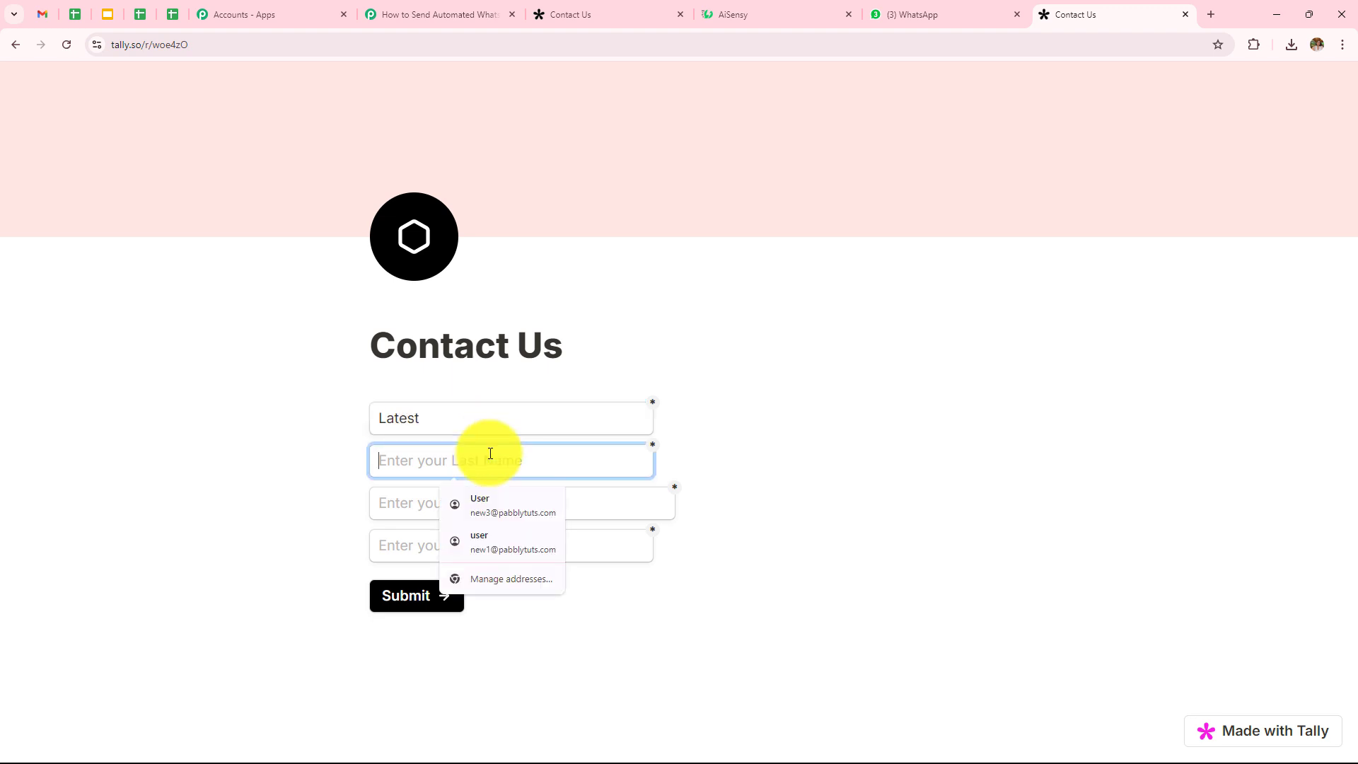
{"action": "left_click", "coordinate": [401, 507]}
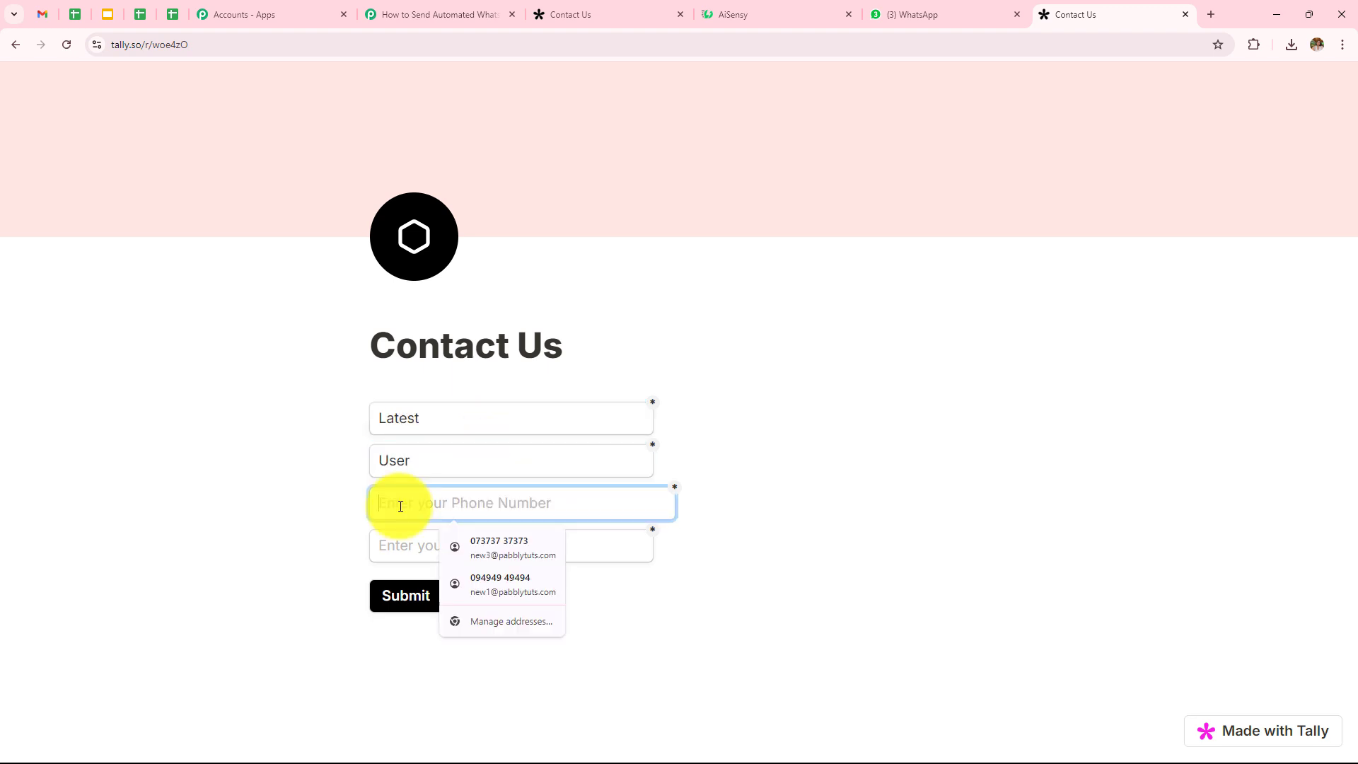
{"action": "left_click", "coordinate": [425, 554]}
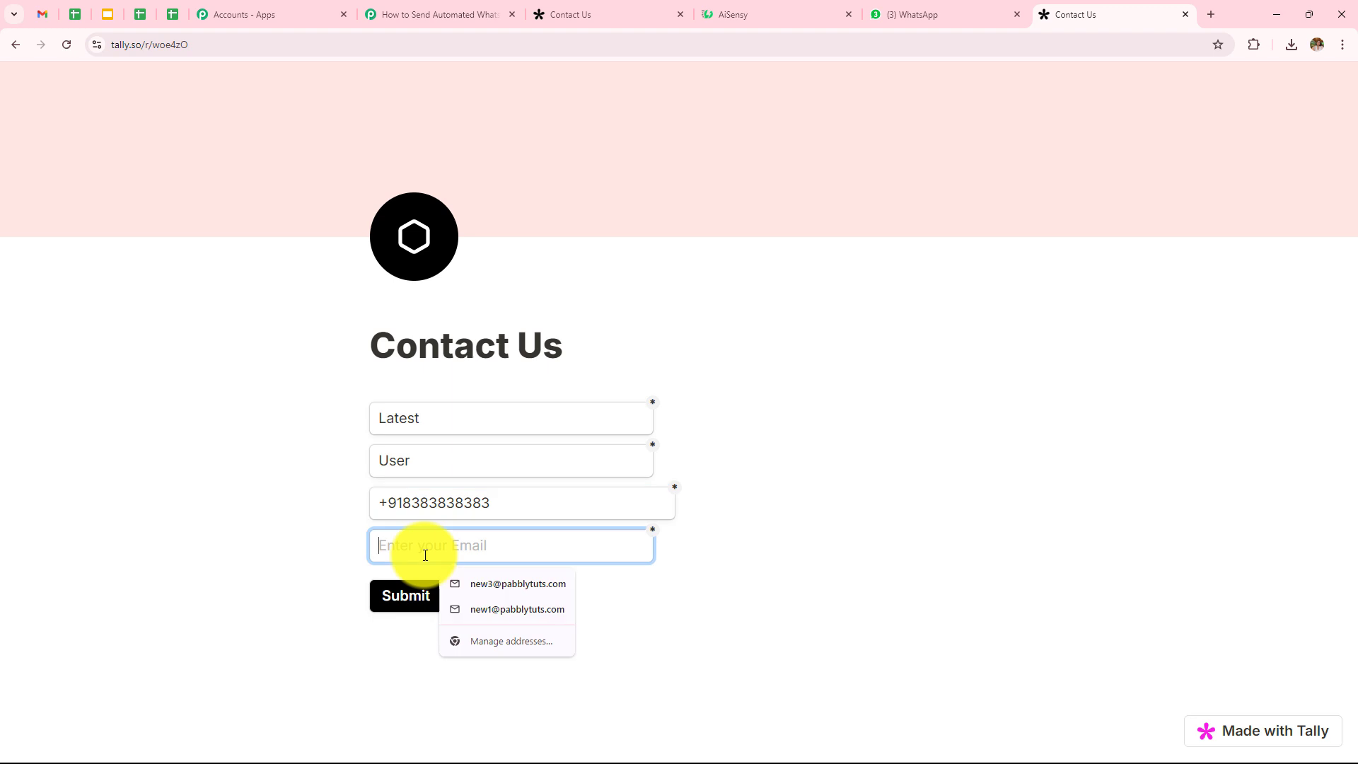
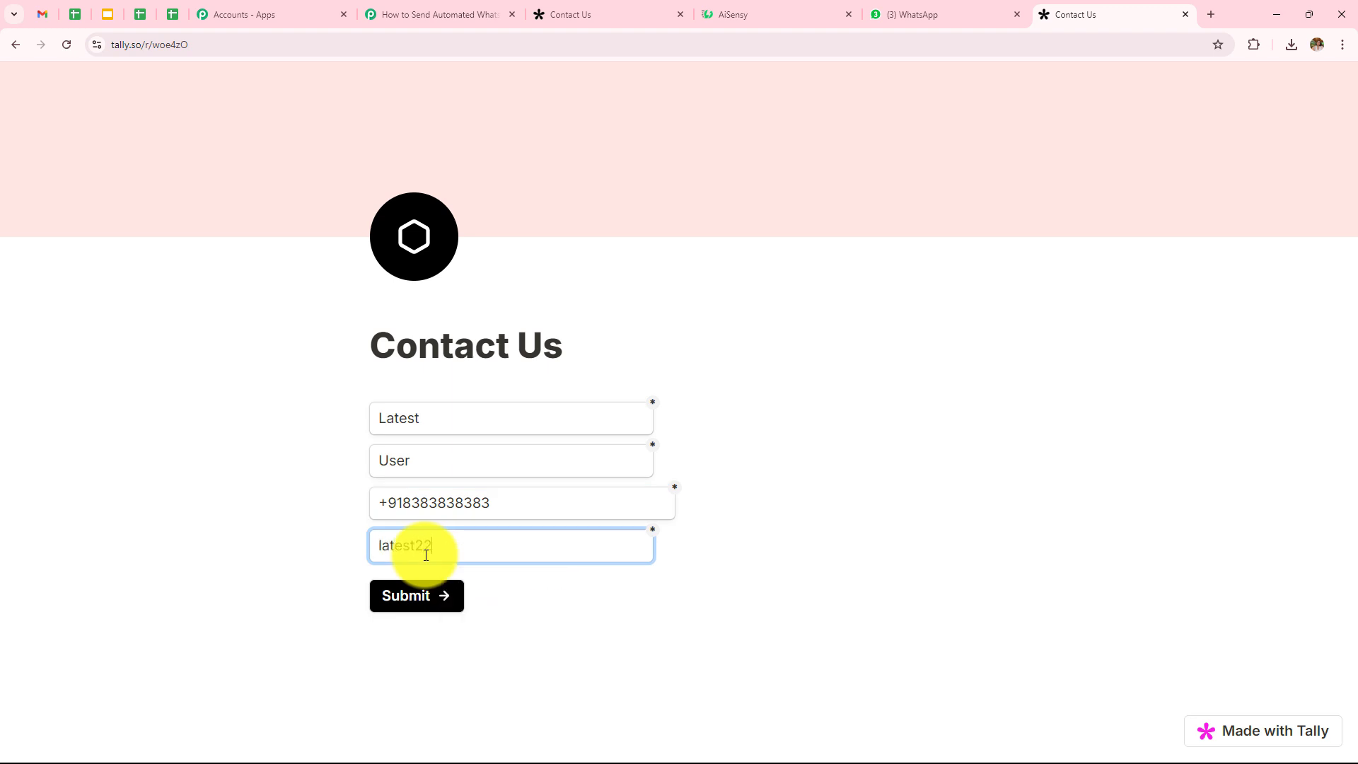
{"action": "left_click", "coordinate": [420, 588]}
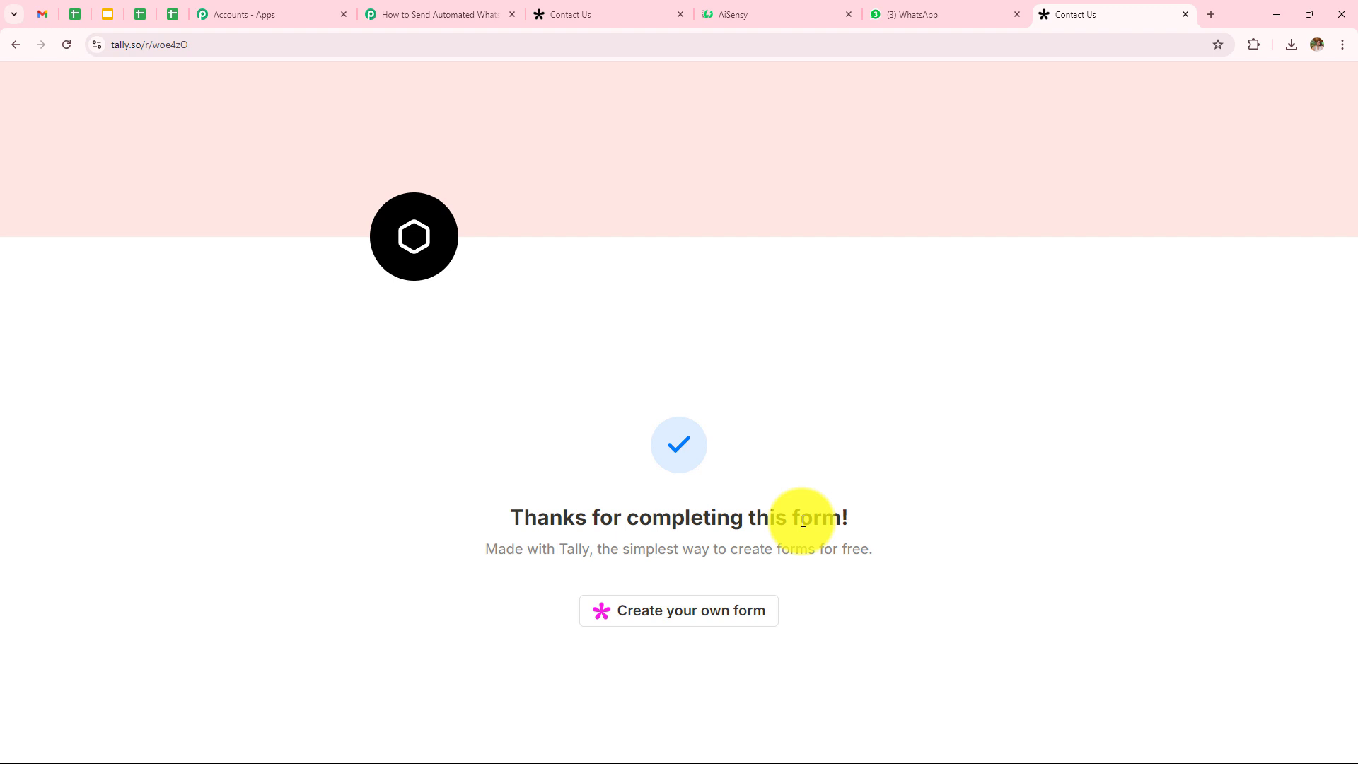
{"action": "left_click", "coordinate": [454, 13]}
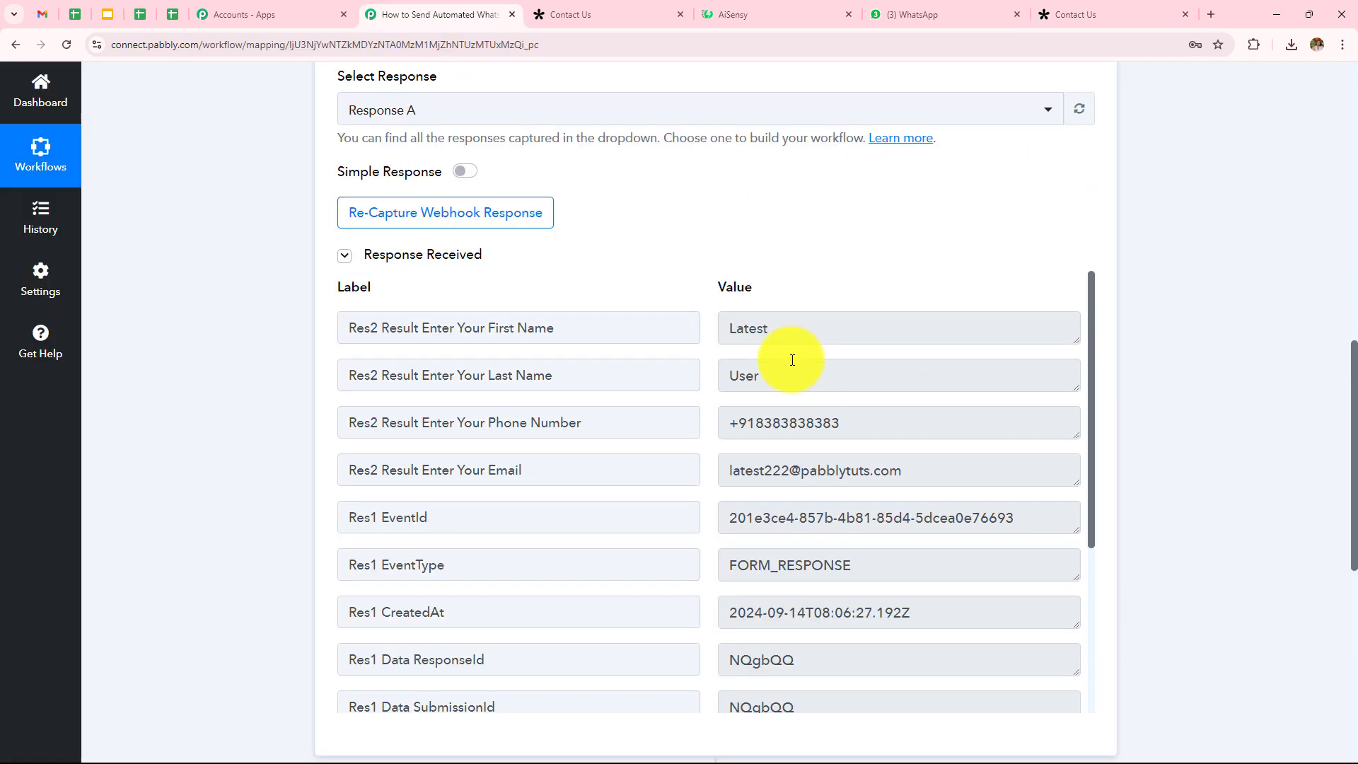
{"action": "scroll", "coordinate": [799, 243], "scroll_direction": "down", "scroll_amount": 1}
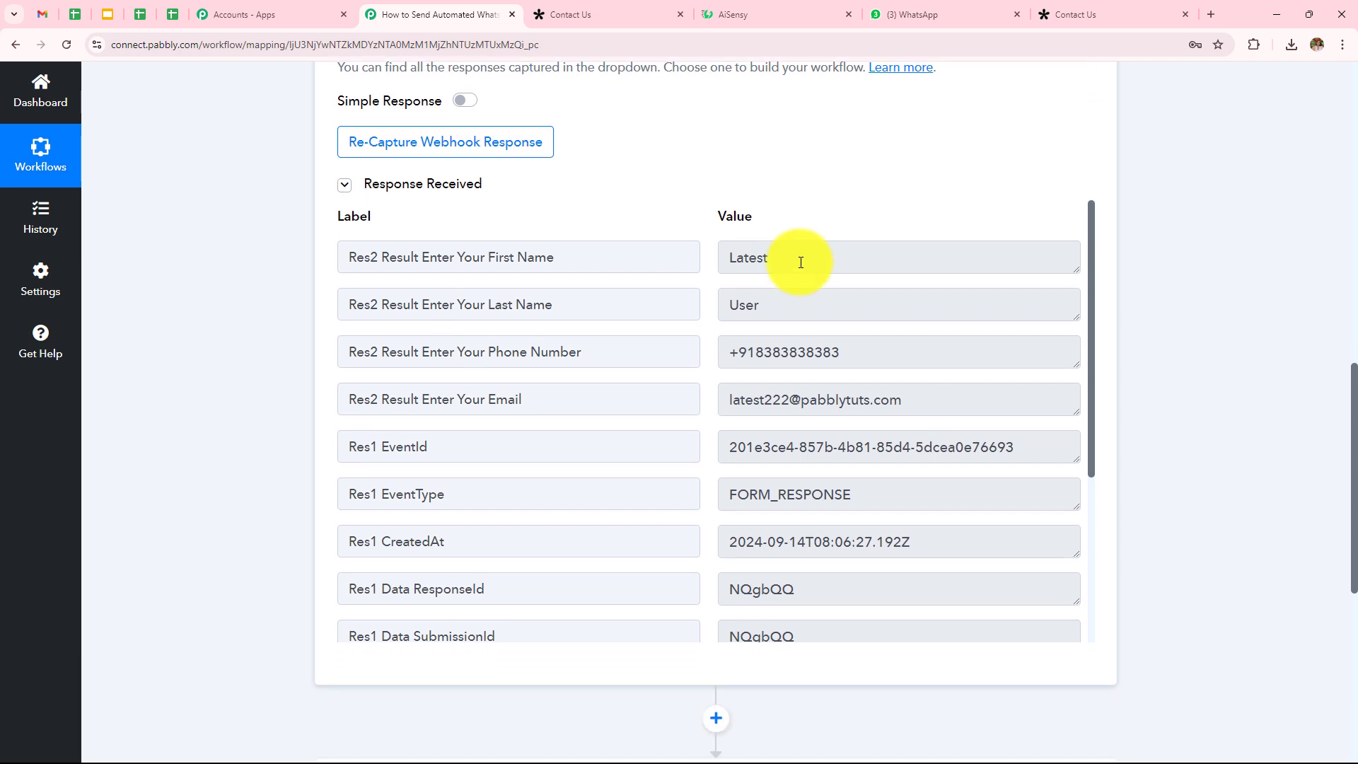
{"action": "left_click_drag", "start_coordinate": [797, 257], "coordinate": [597, 263]}
{"action": "left_click_drag", "start_coordinate": [779, 308], "coordinate": [639, 298]}
{"action": "left_click_drag", "start_coordinate": [910, 356], "coordinate": [646, 354]}
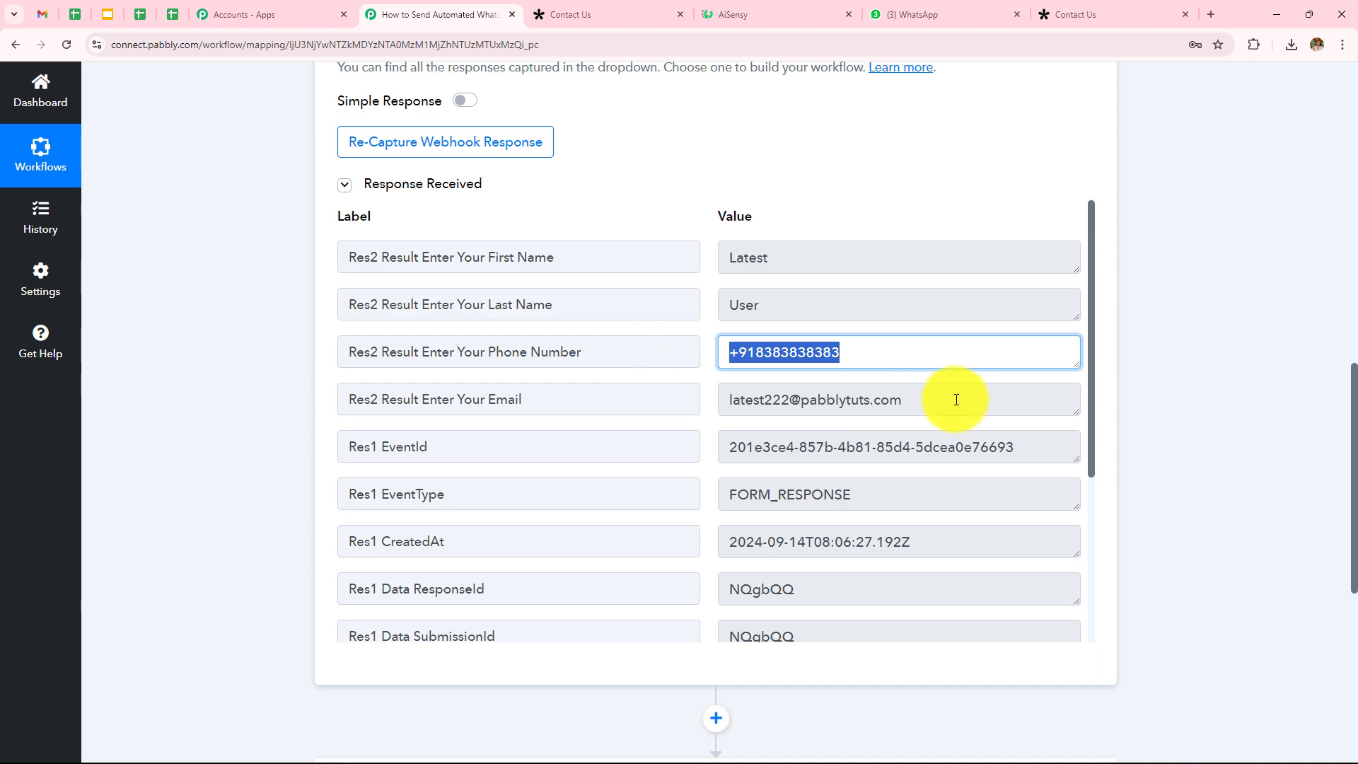
{"action": "left_click_drag", "start_coordinate": [955, 397], "coordinate": [538, 405]}
{"action": "left_click", "coordinate": [1259, 299]}
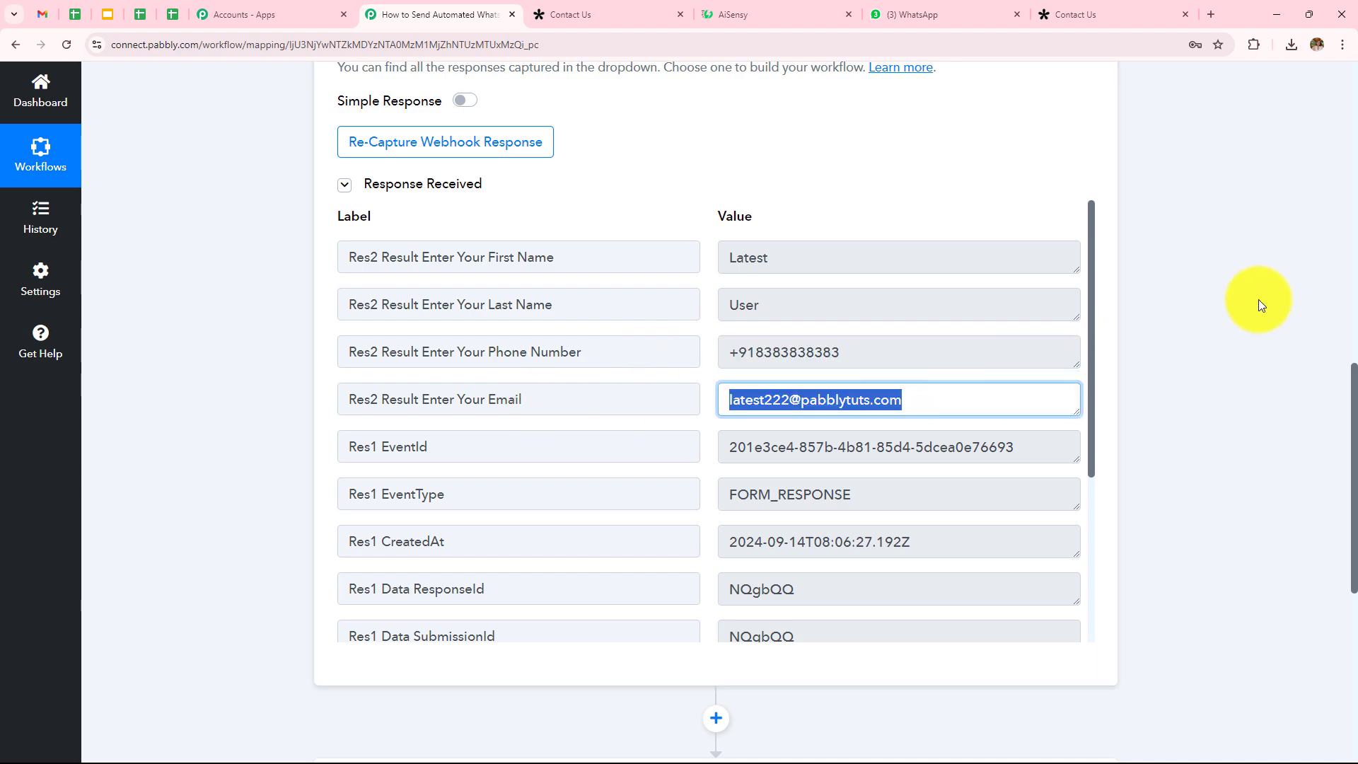
{"action": "scroll", "coordinate": [1257, 432], "scroll_direction": "up", "scroll_amount": 10}
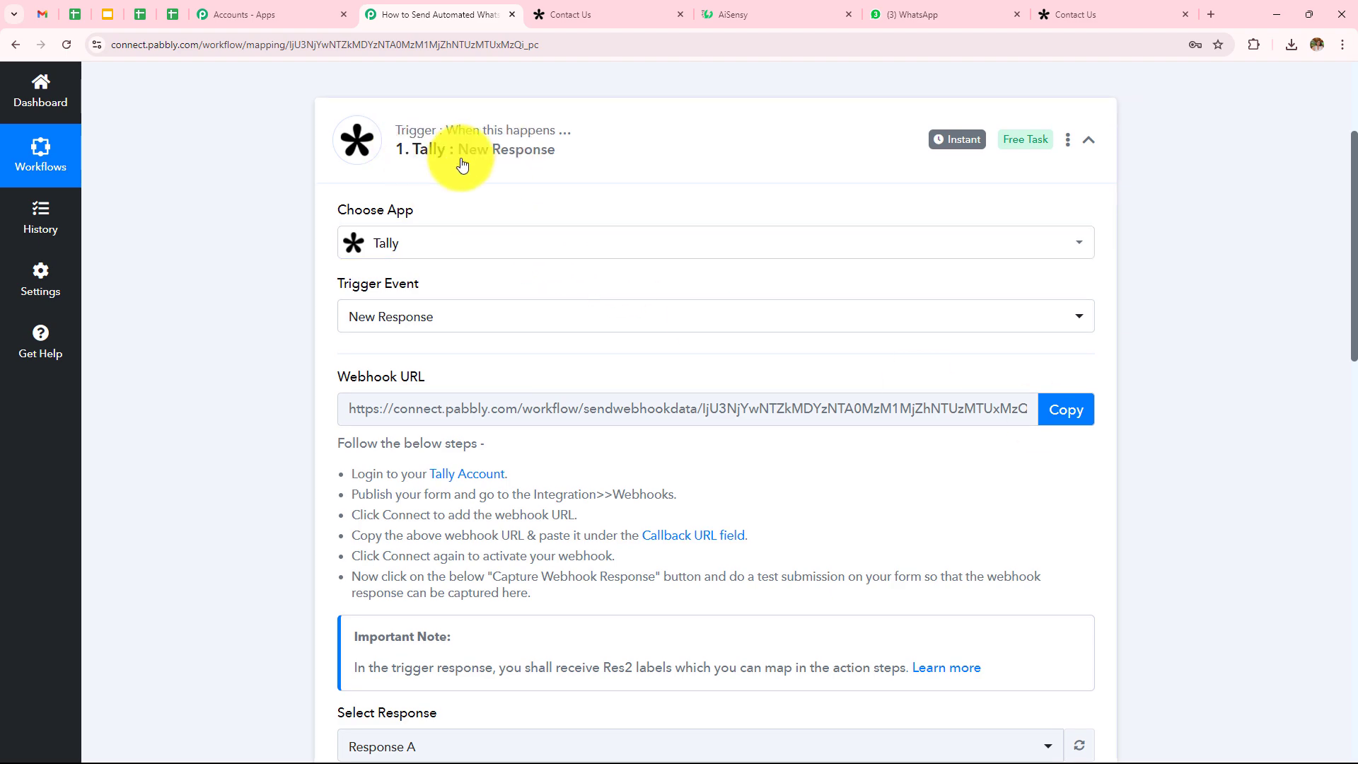
{"action": "scroll", "coordinate": [469, 158], "scroll_direction": "up", "scroll_amount": 3}
{"action": "scroll", "coordinate": [556, 276], "scroll_direction": "down", "scroll_amount": 4}
{"action": "scroll", "coordinate": [556, 276], "scroll_direction": "down", "scroll_amount": 15}
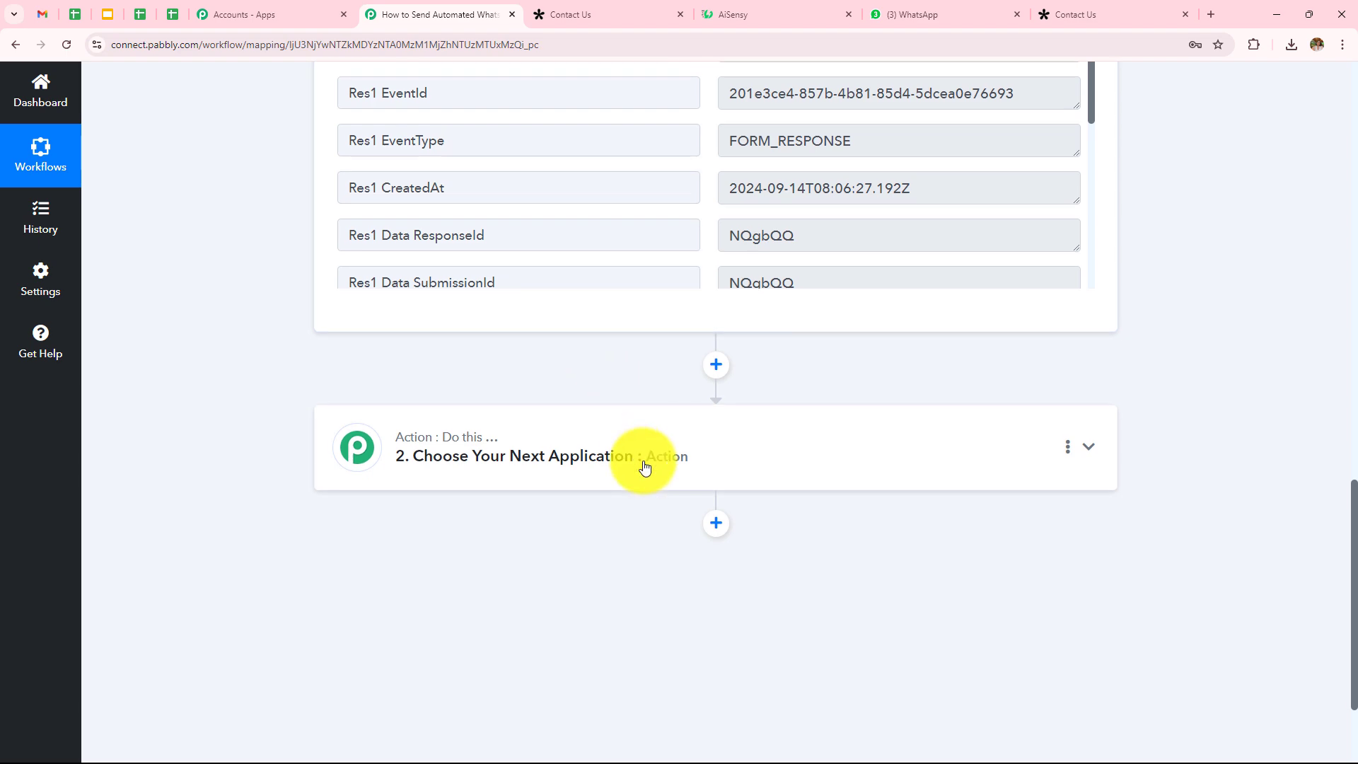
Step: Set the action step to WhatsApp by AiSensy with the Send Template Message event
{"action": "left_click", "coordinate": [646, 463]}
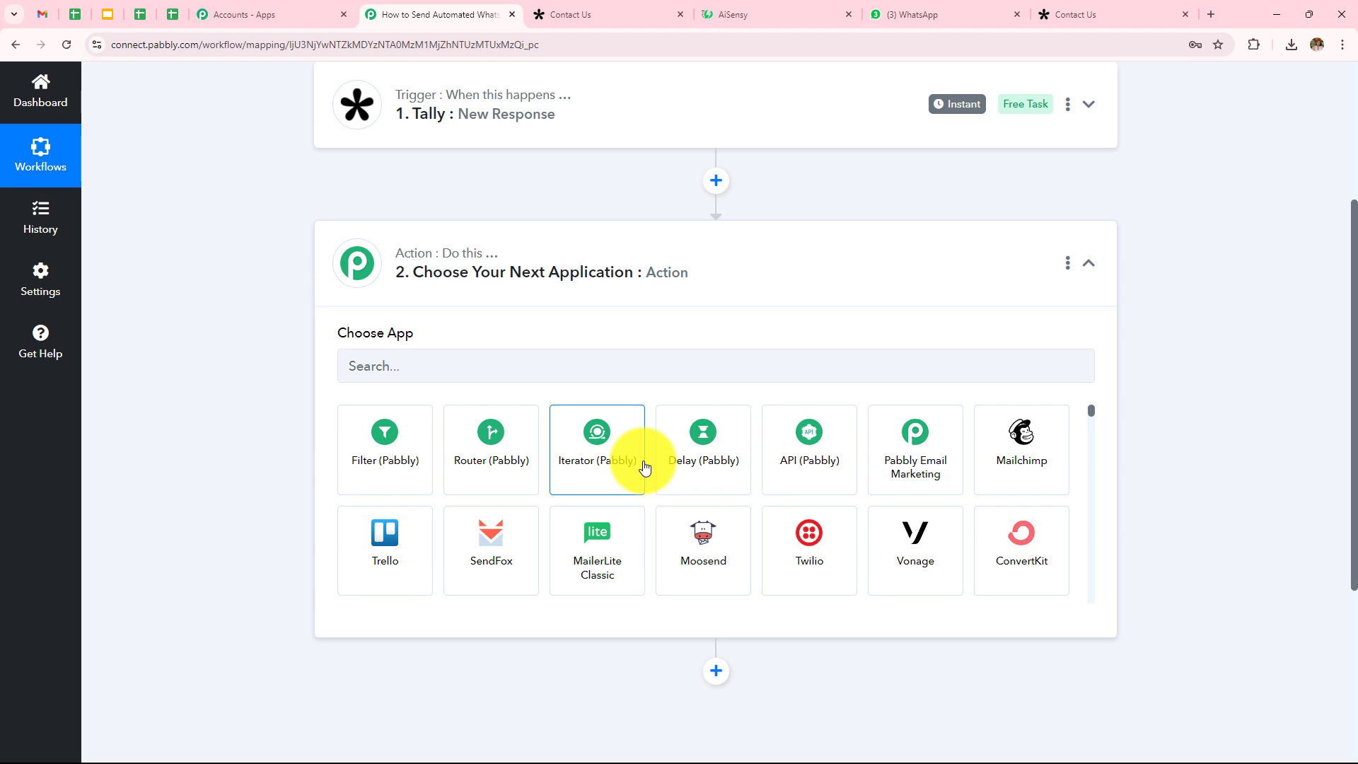
{"action": "left_click", "coordinate": [636, 360]}
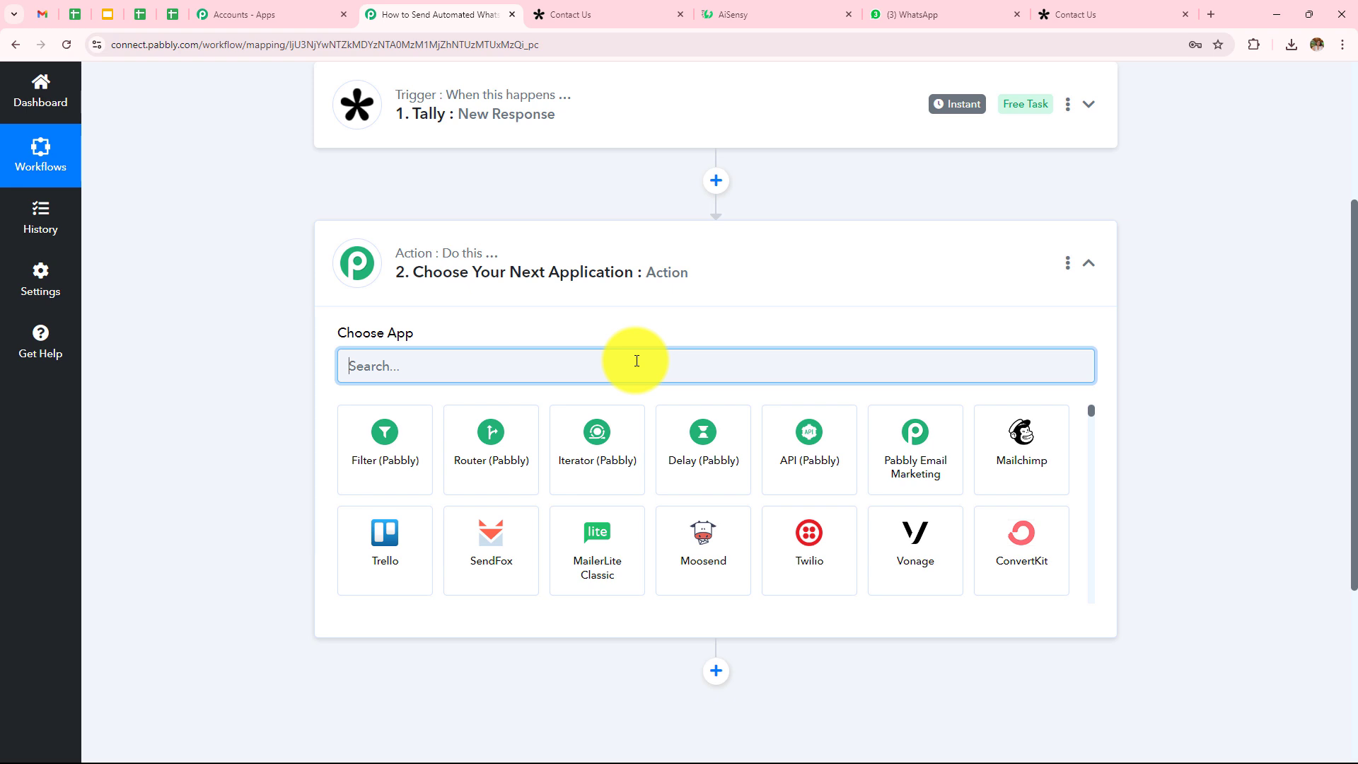
{"action": "type", "text": "Aise"}
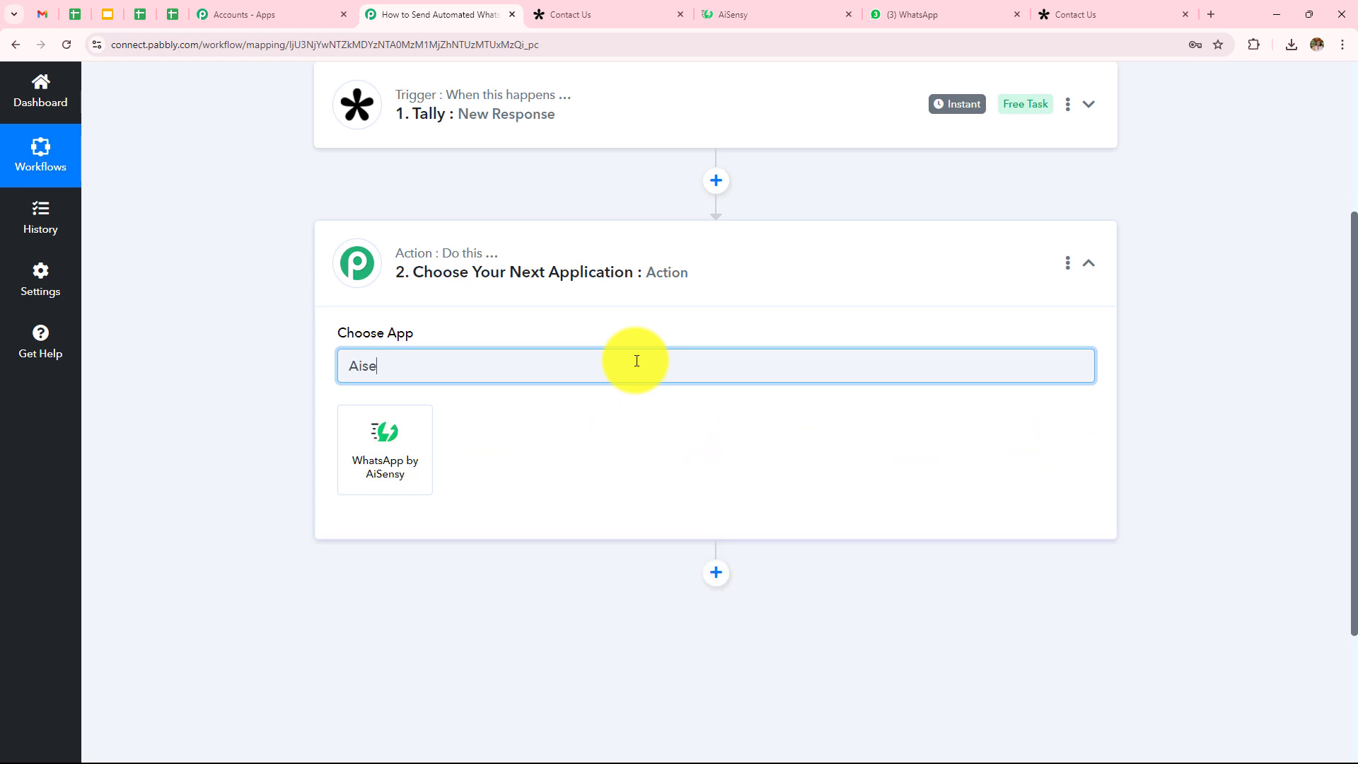
{"action": "left_click", "coordinate": [400, 462]}
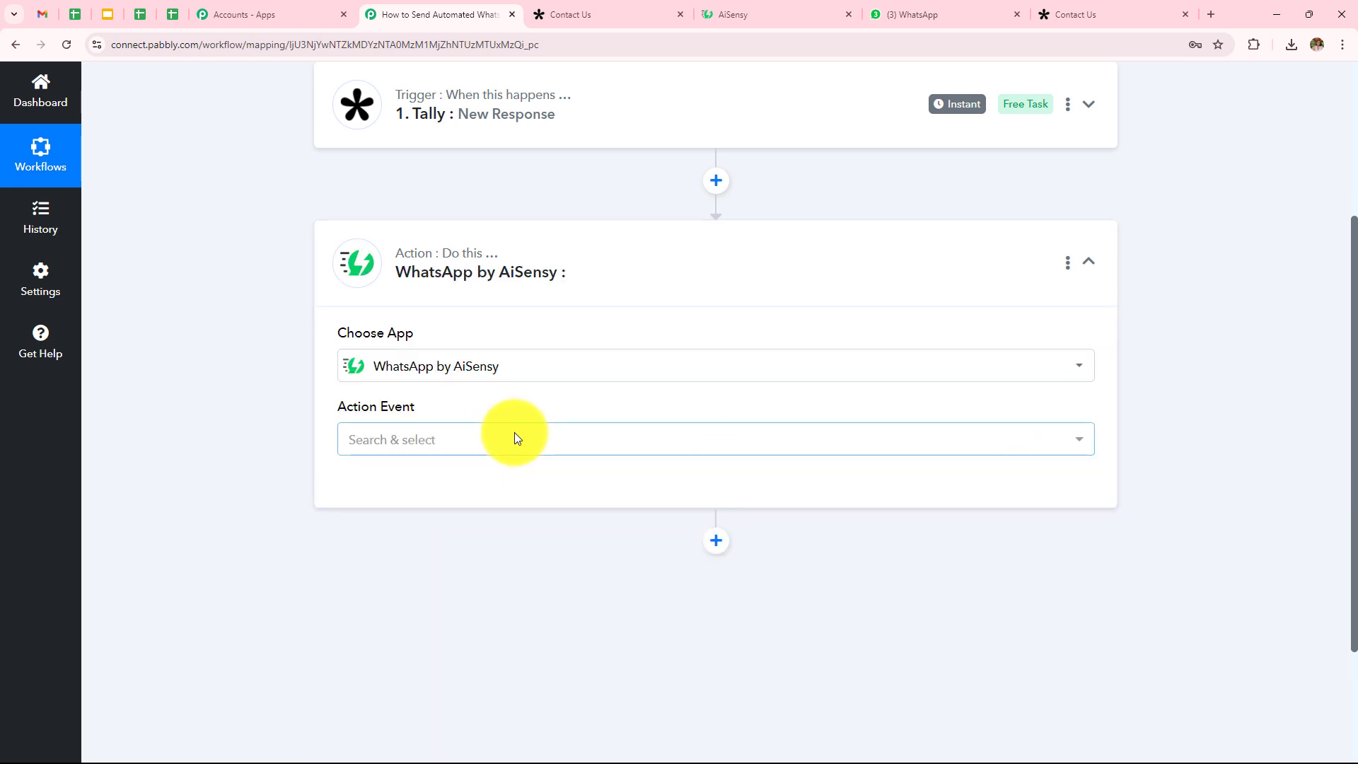
{"action": "left_click", "coordinate": [515, 433]}
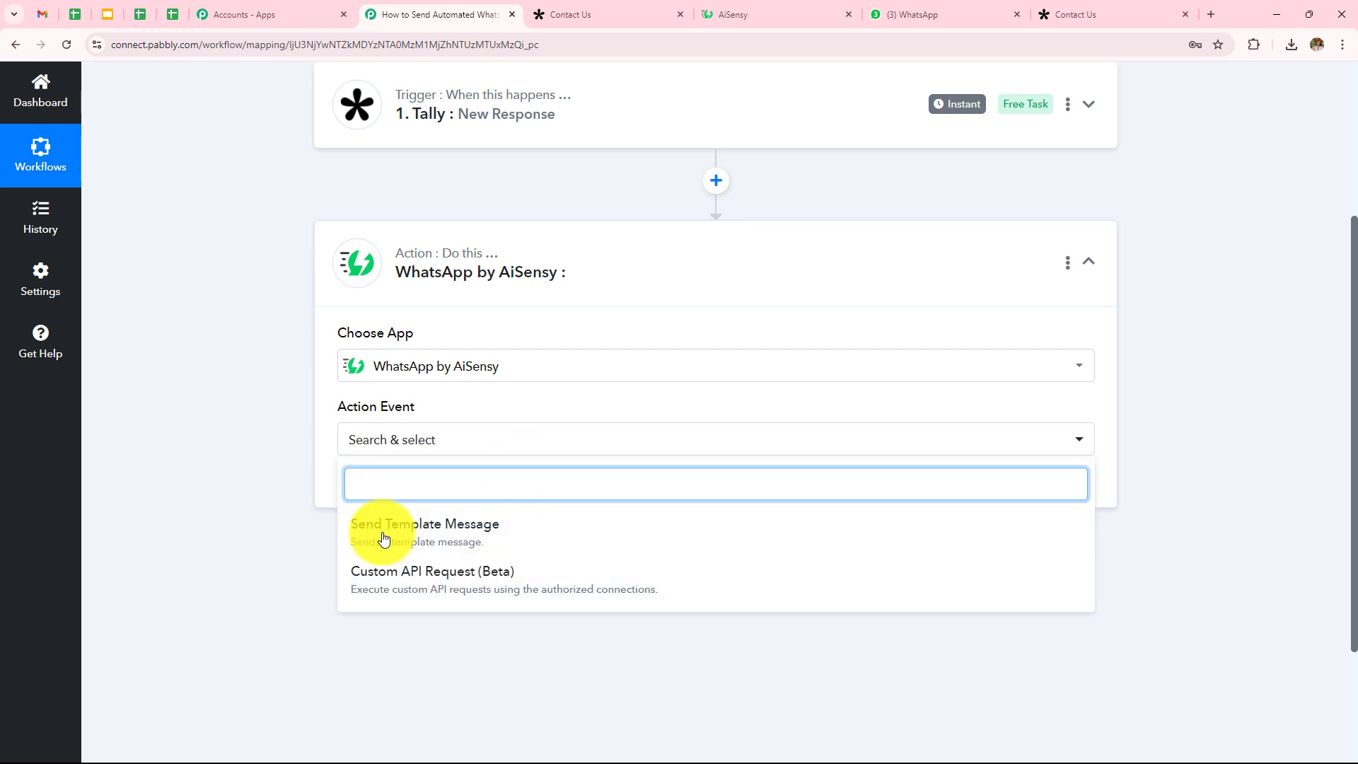
{"action": "left_click", "coordinate": [344, 532]}
{"action": "left_click", "coordinate": [397, 501]}
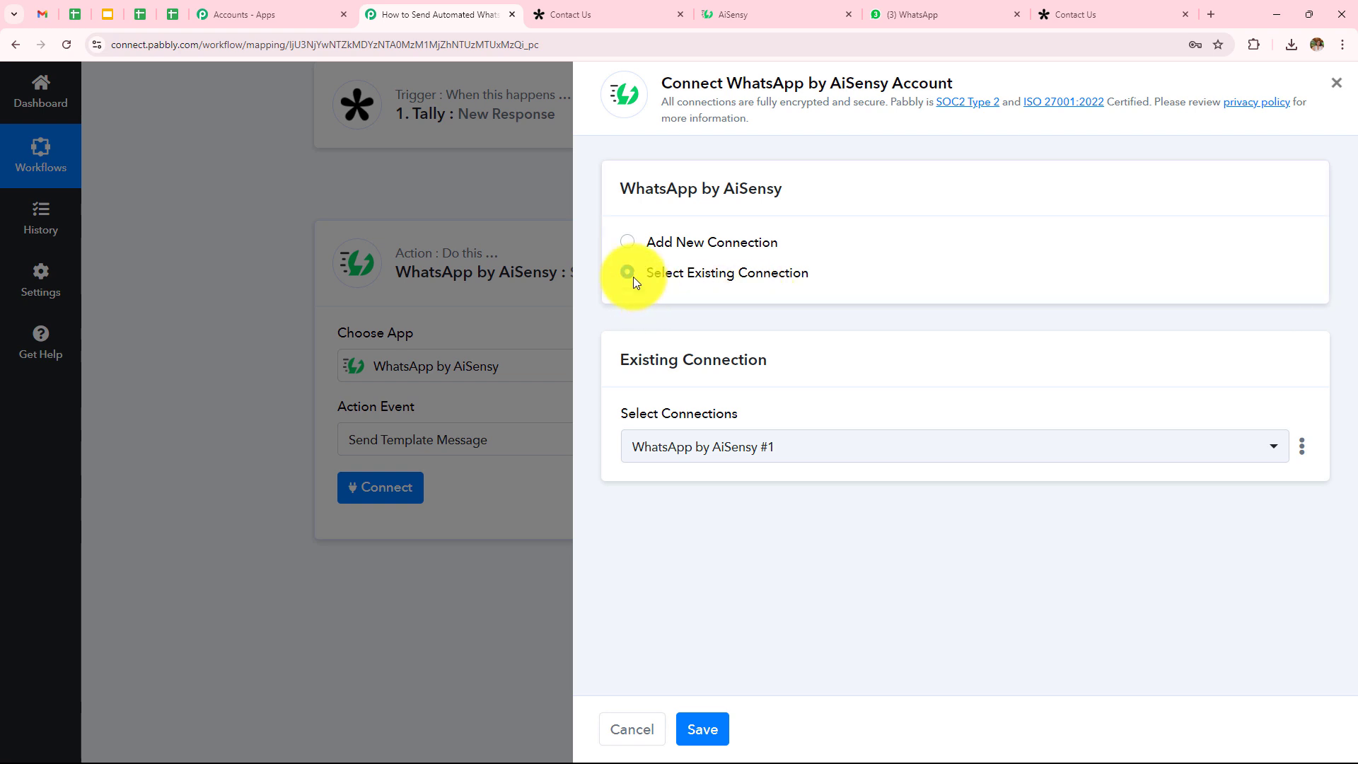
Step: Choose Add New Connection to create WhatsApp by AiSensy #2
{"action": "left_click", "coordinate": [629, 244]}
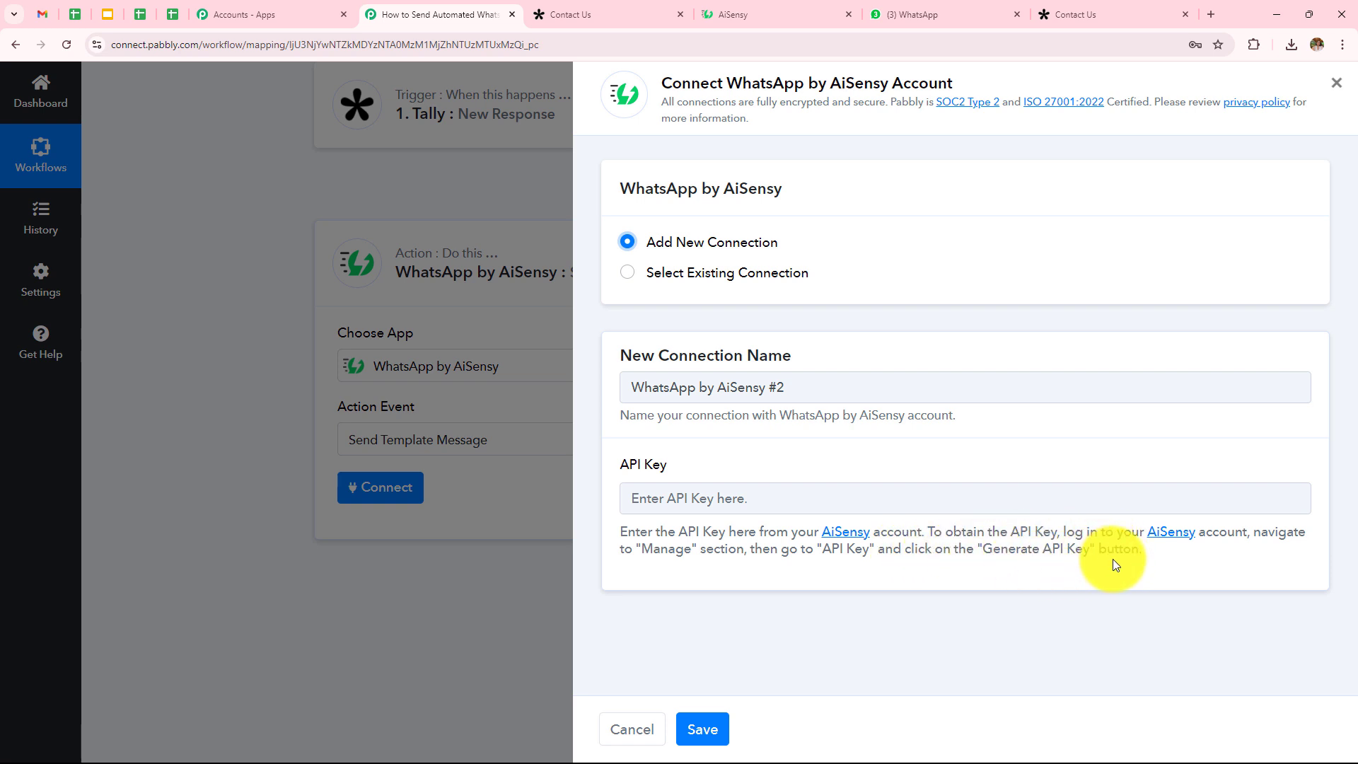
Step: Copy the API key from AiSensy's Manage > API Key page
{"action": "left_click", "coordinate": [810, 6]}
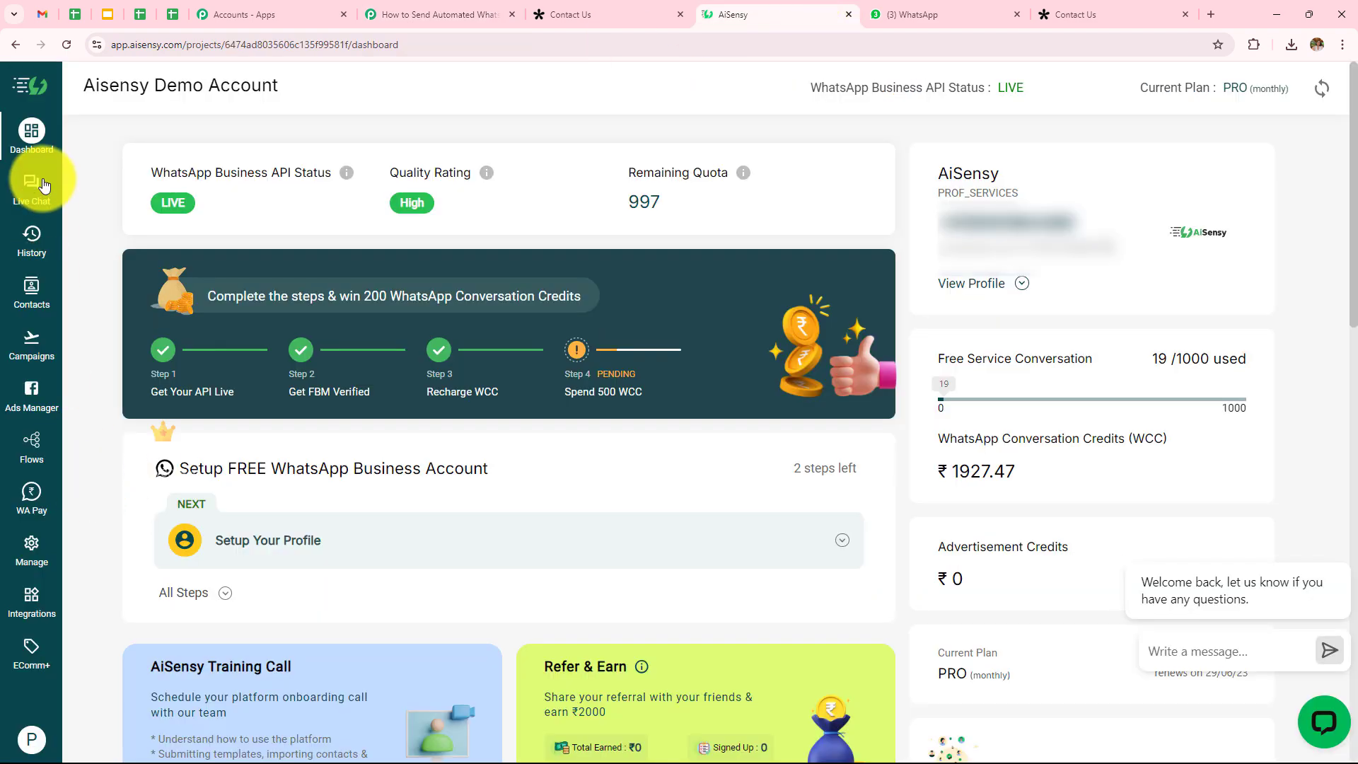
{"action": "left_click", "coordinate": [32, 553]}
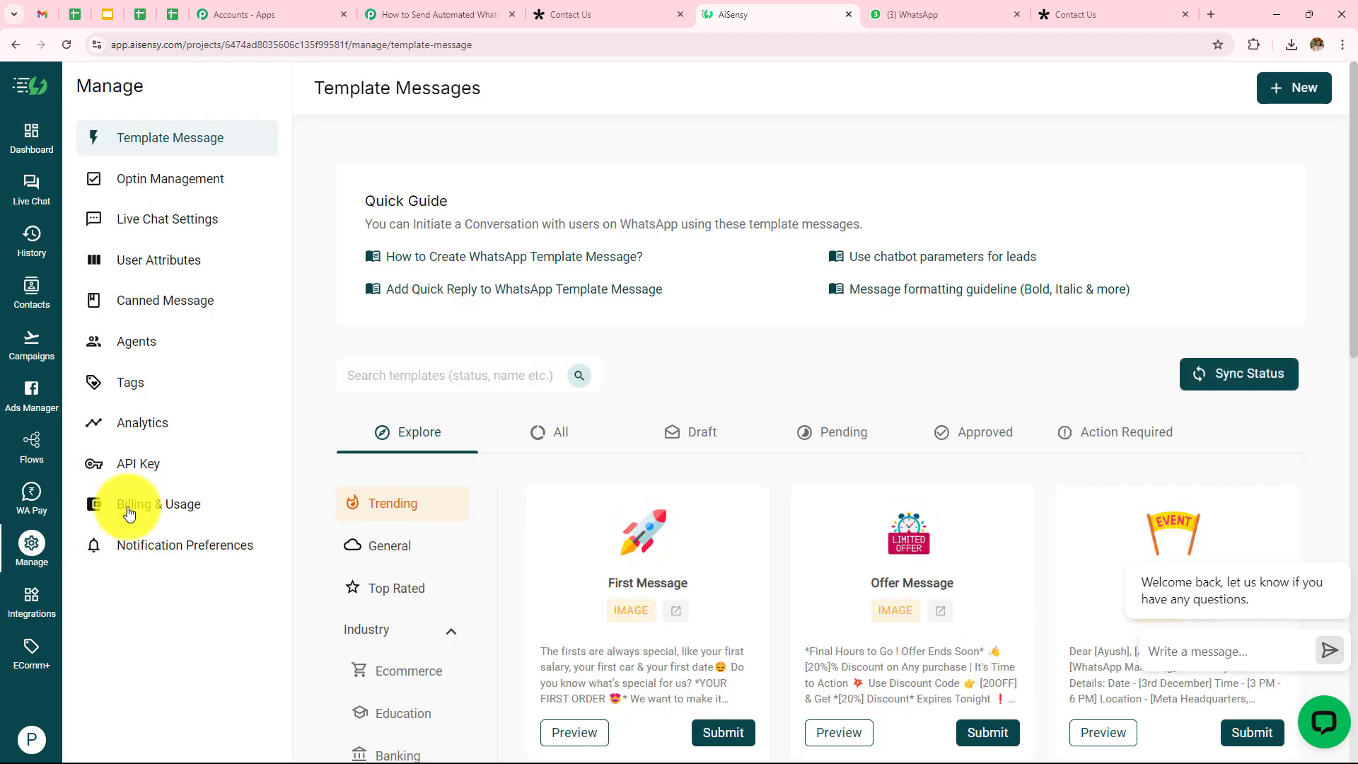
{"action": "left_click", "coordinate": [110, 471]}
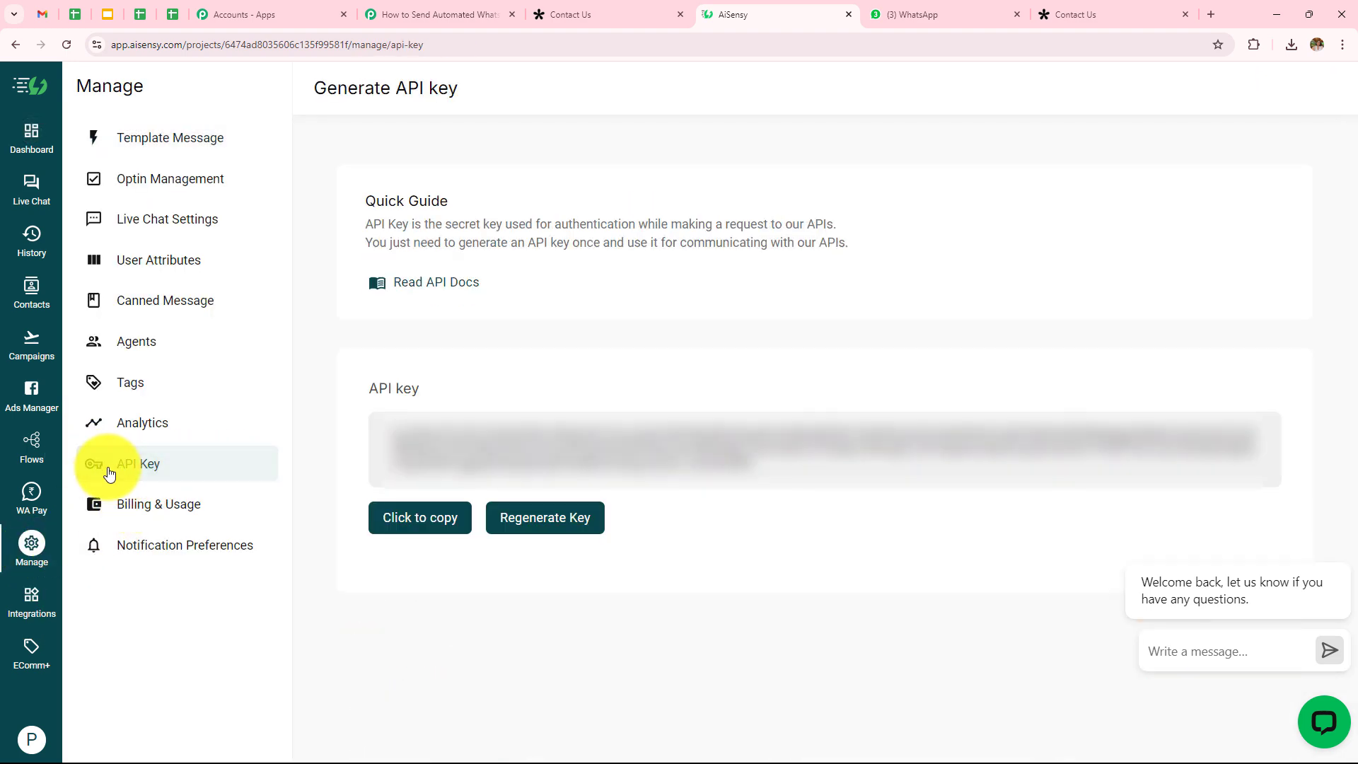
{"action": "left_click", "coordinate": [414, 525]}
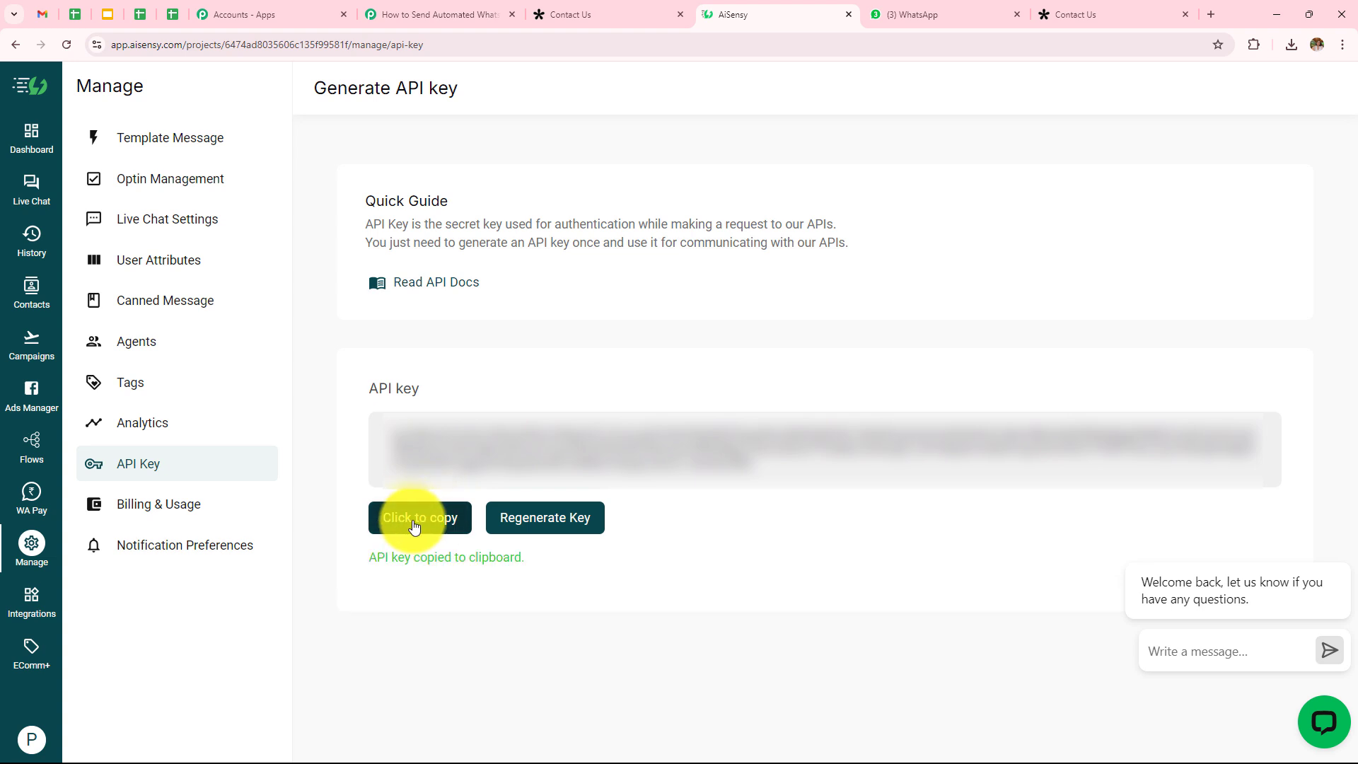
Step: Paste the AiSensy API key into the new connection and save it
{"action": "left_click", "coordinate": [438, 14]}
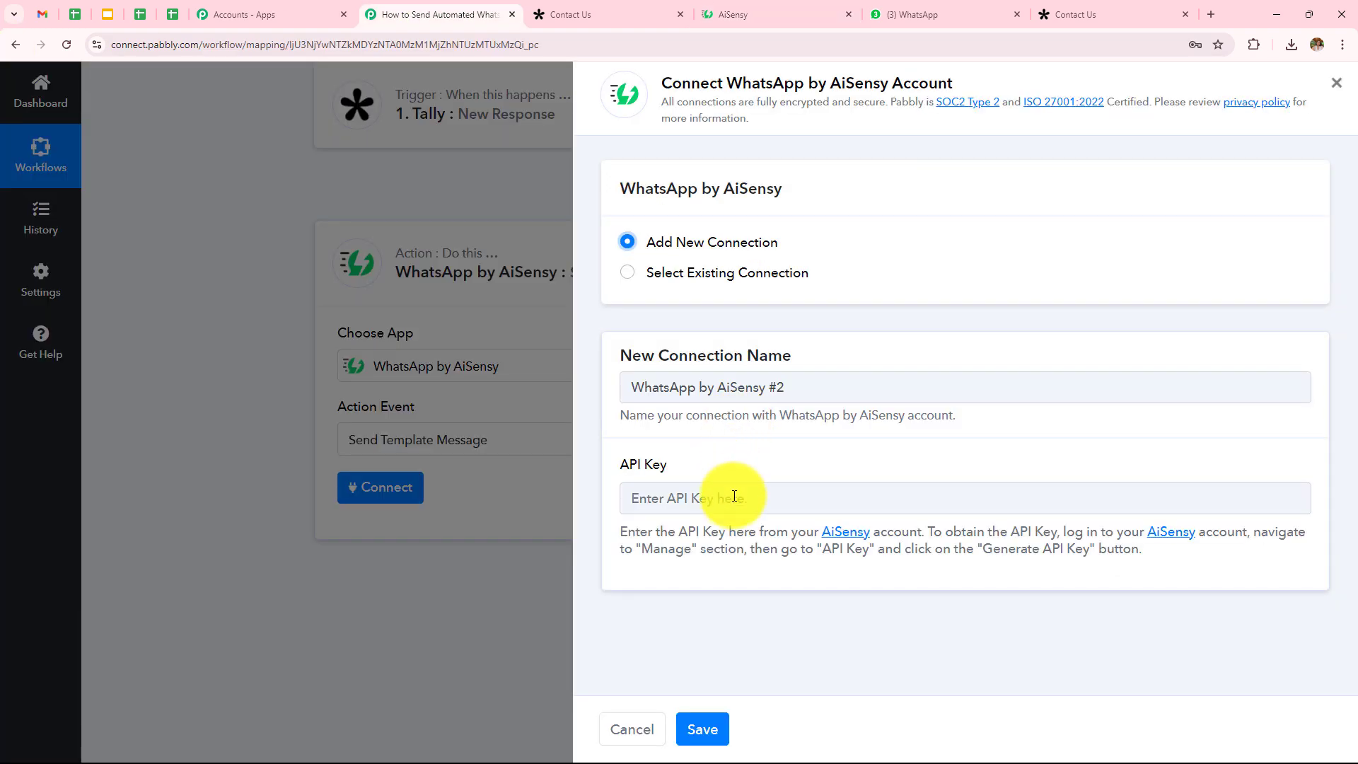
{"action": "left_click", "coordinate": [735, 499]}
{"action": "key", "text": "ctrl+v"}
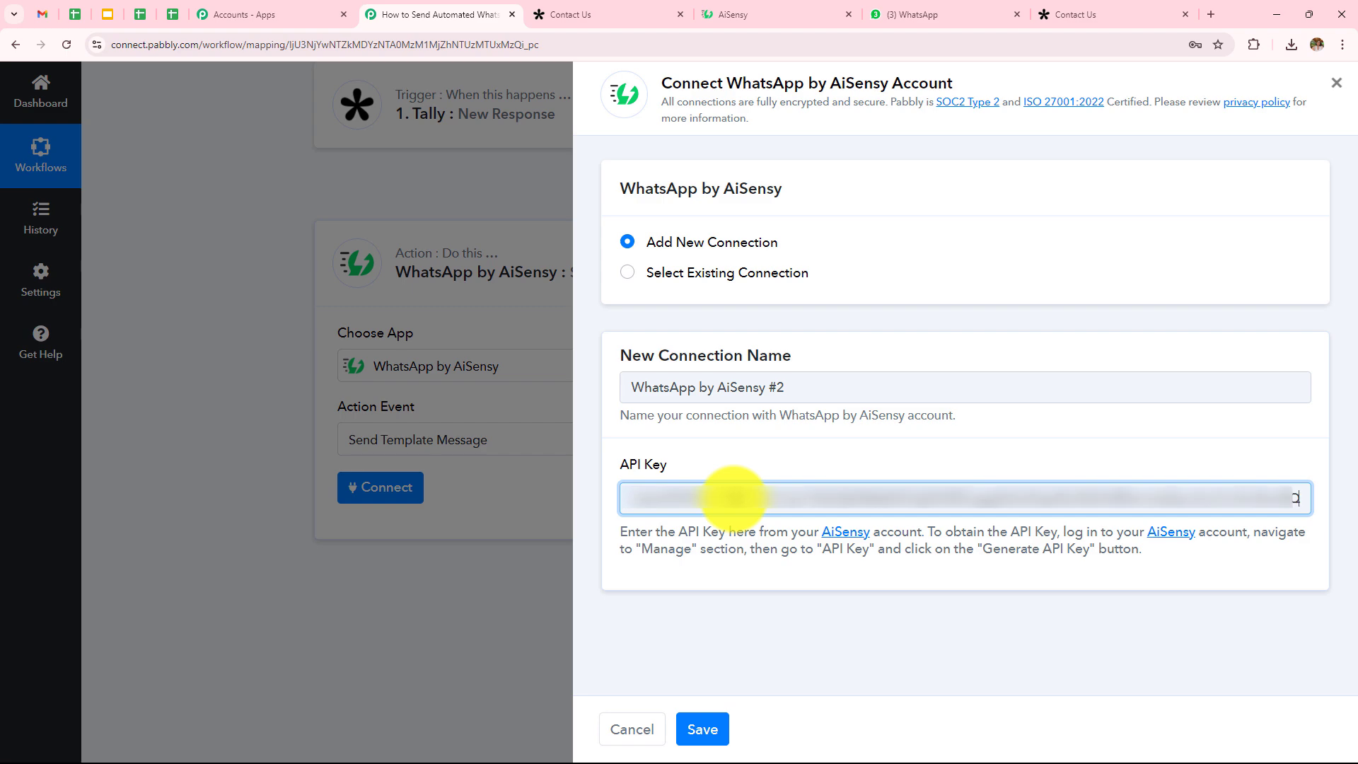
{"action": "left_click", "coordinate": [702, 730]}
Step: Review the Campaign Name requirement among the Send Template Message fields
{"action": "scroll", "coordinate": [651, 516], "scroll_direction": "down", "scroll_amount": 1}
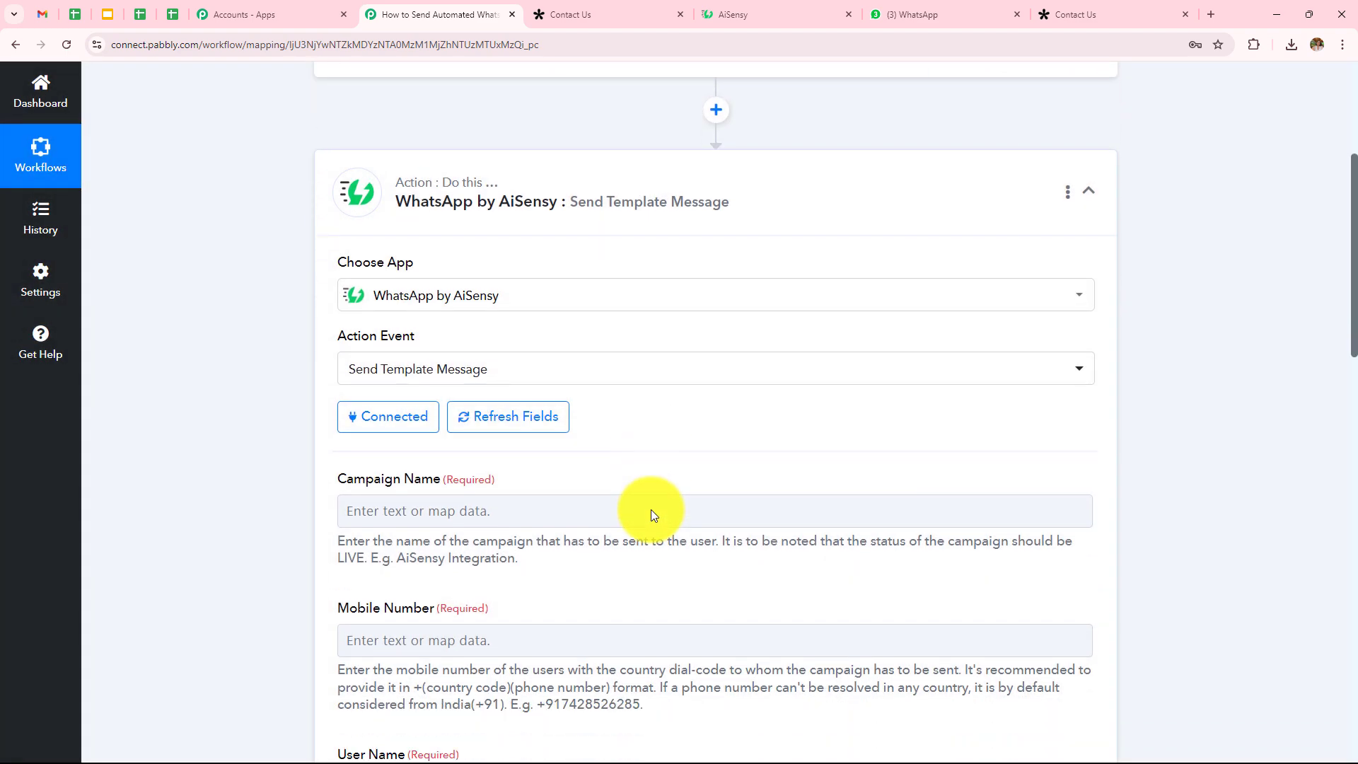
{"action": "left_click", "coordinate": [652, 511]}
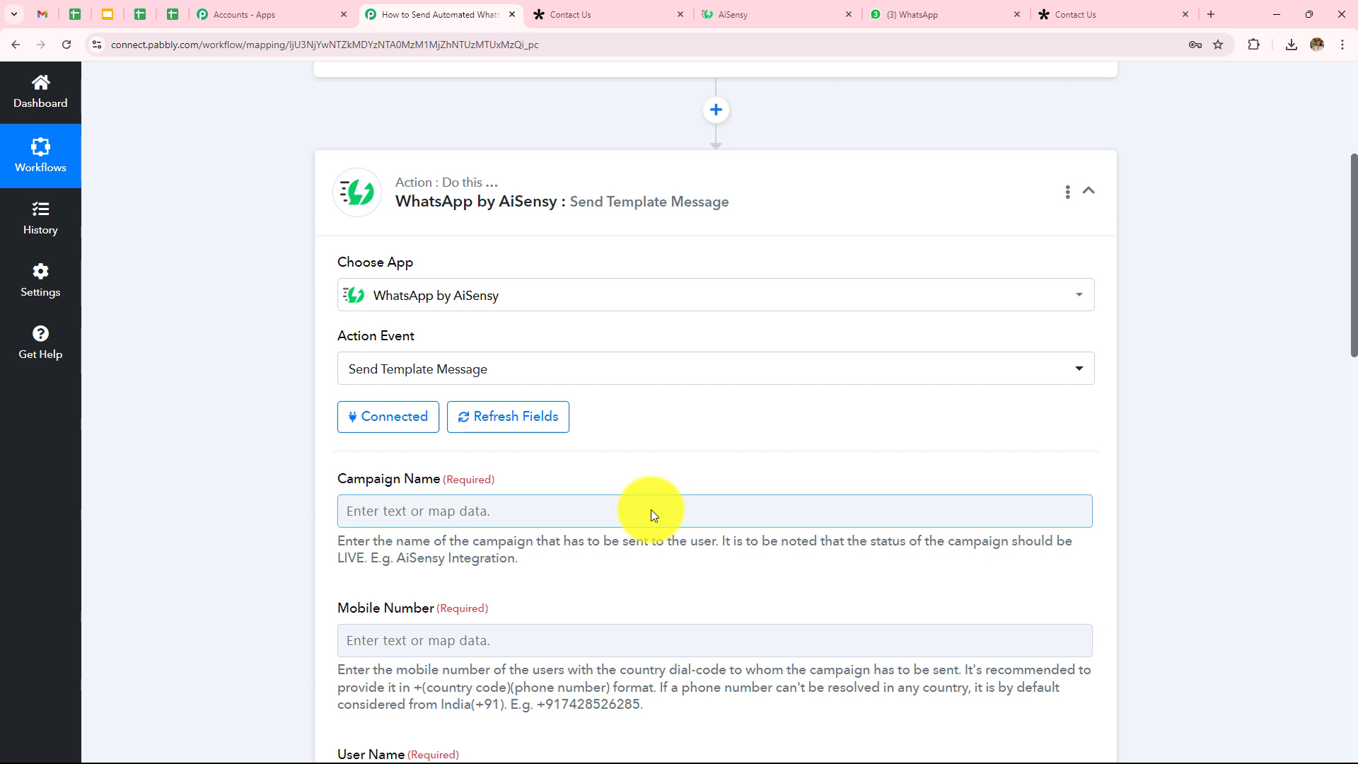
{"action": "scroll", "coordinate": [651, 515], "scroll_direction": "down", "scroll_amount": 2}
{"action": "scroll", "coordinate": [584, 423], "scroll_direction": "down", "scroll_amount": 2}
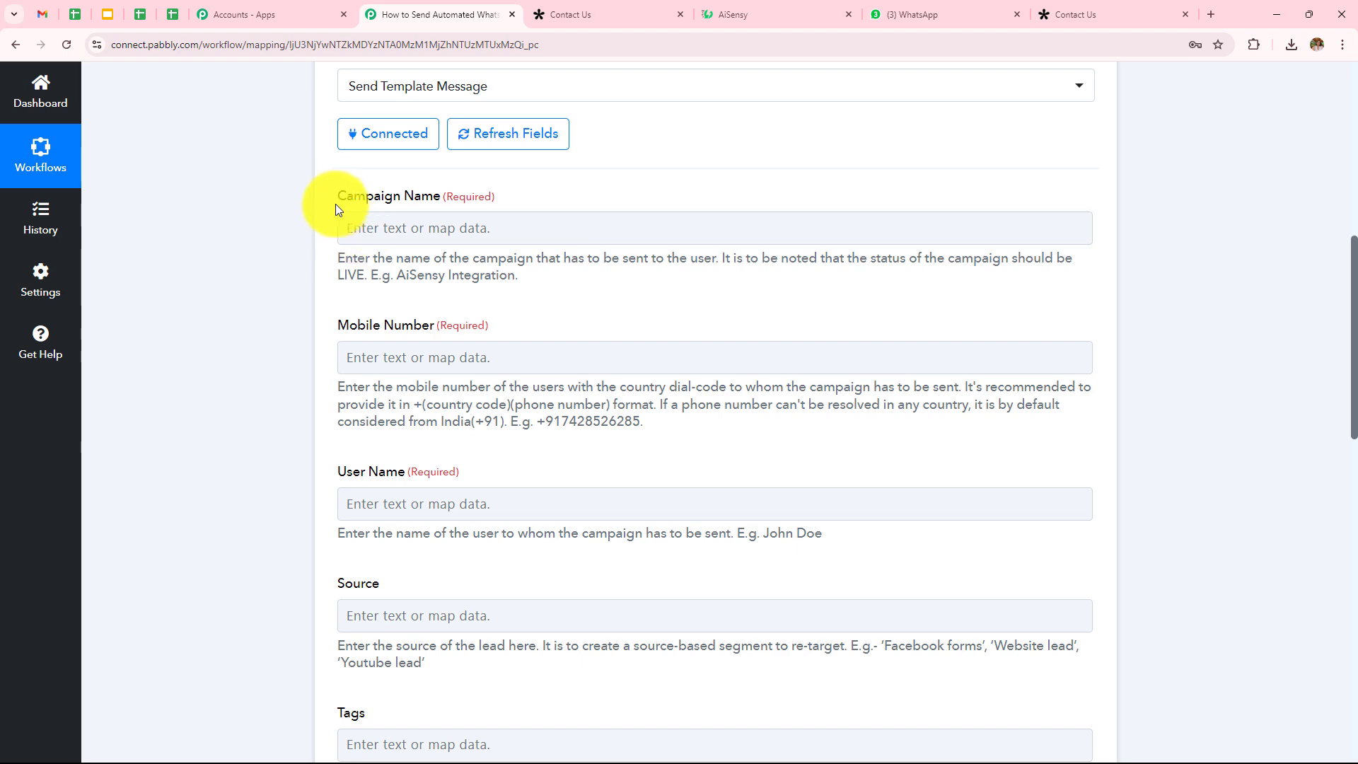
{"action": "left_click_drag", "start_coordinate": [334, 198], "coordinate": [445, 191]}
{"action": "left_click", "coordinate": [215, 253]}
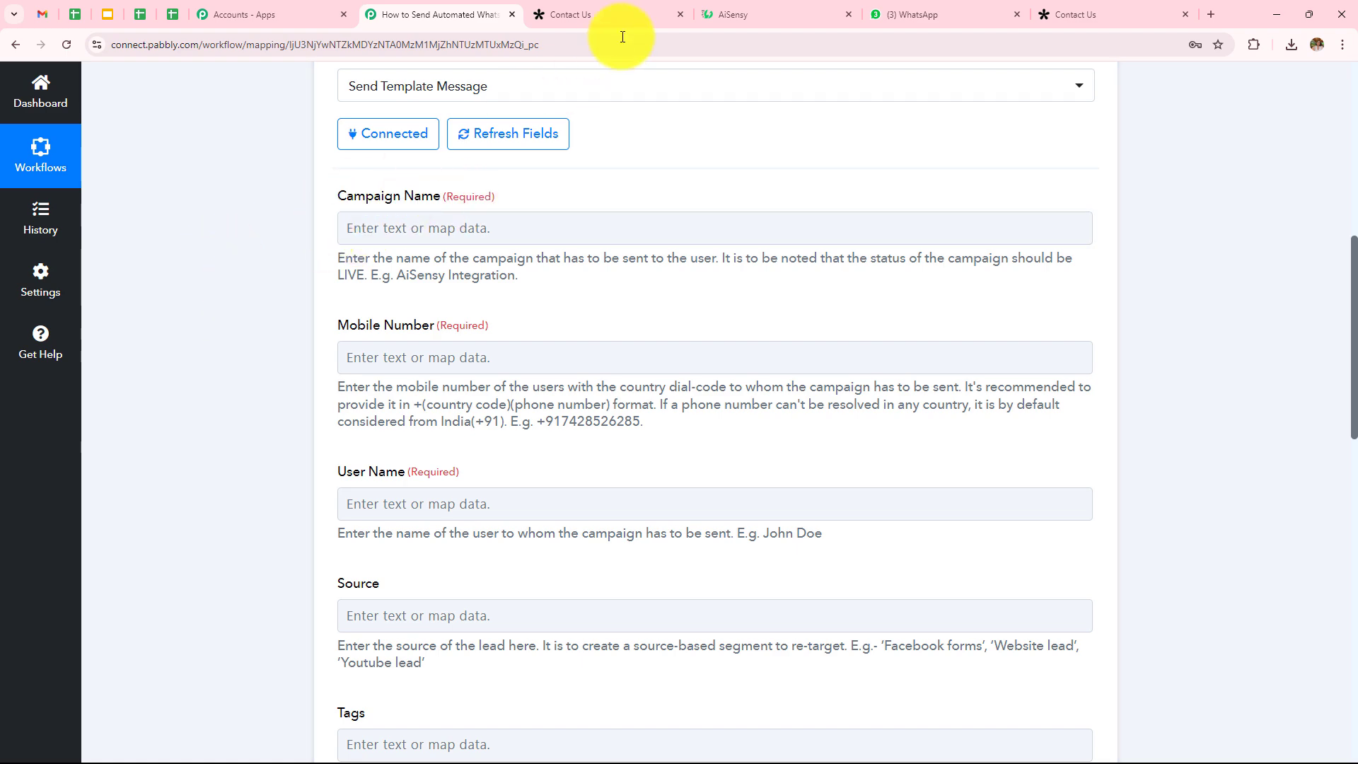
{"action": "left_click", "coordinate": [725, 13]}
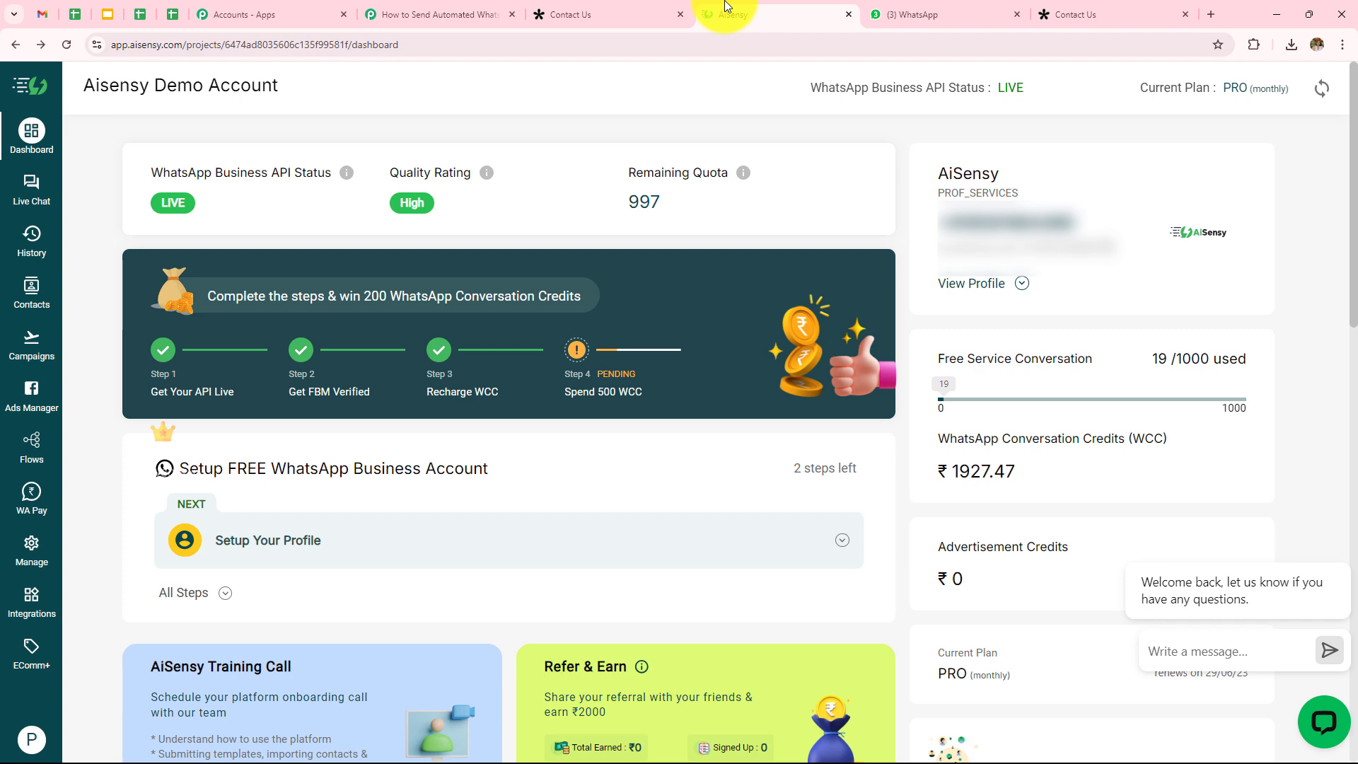
Step: Preview the free_ebook_download template, then view AiSensy's Campaigns list with the Live Ebook campaign
{"action": "left_click", "coordinate": [25, 561]}
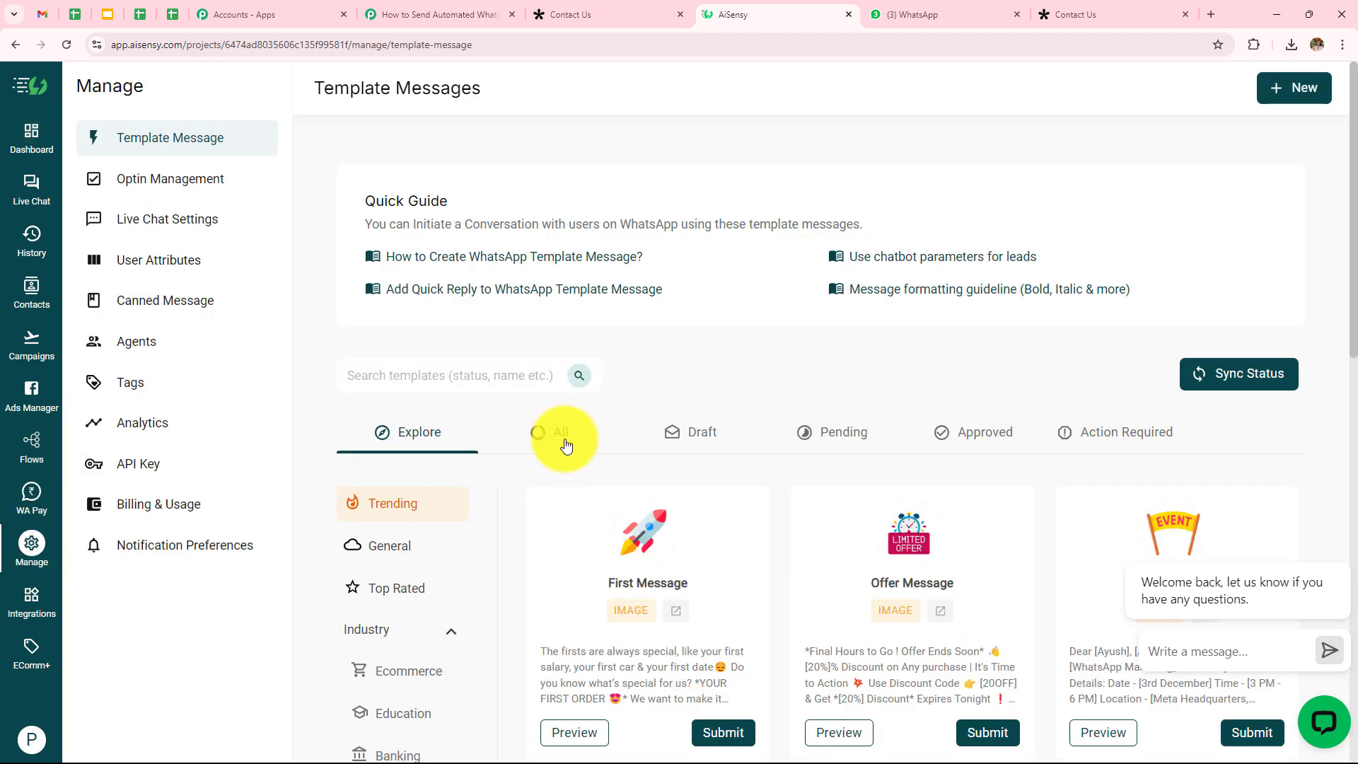
{"action": "left_click", "coordinate": [557, 439]}
{"action": "scroll", "coordinate": [567, 359], "scroll_direction": "down", "scroll_amount": 3}
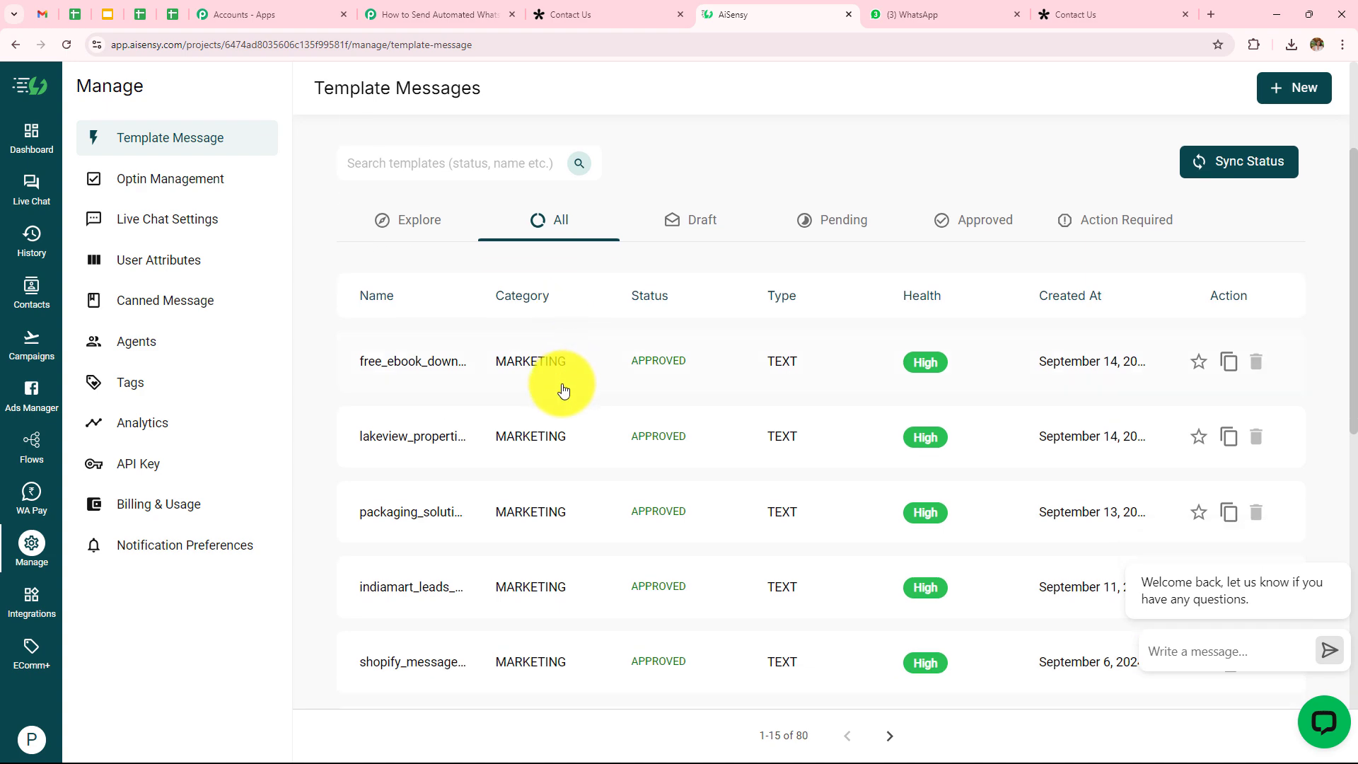
{"action": "left_click", "coordinate": [400, 372]}
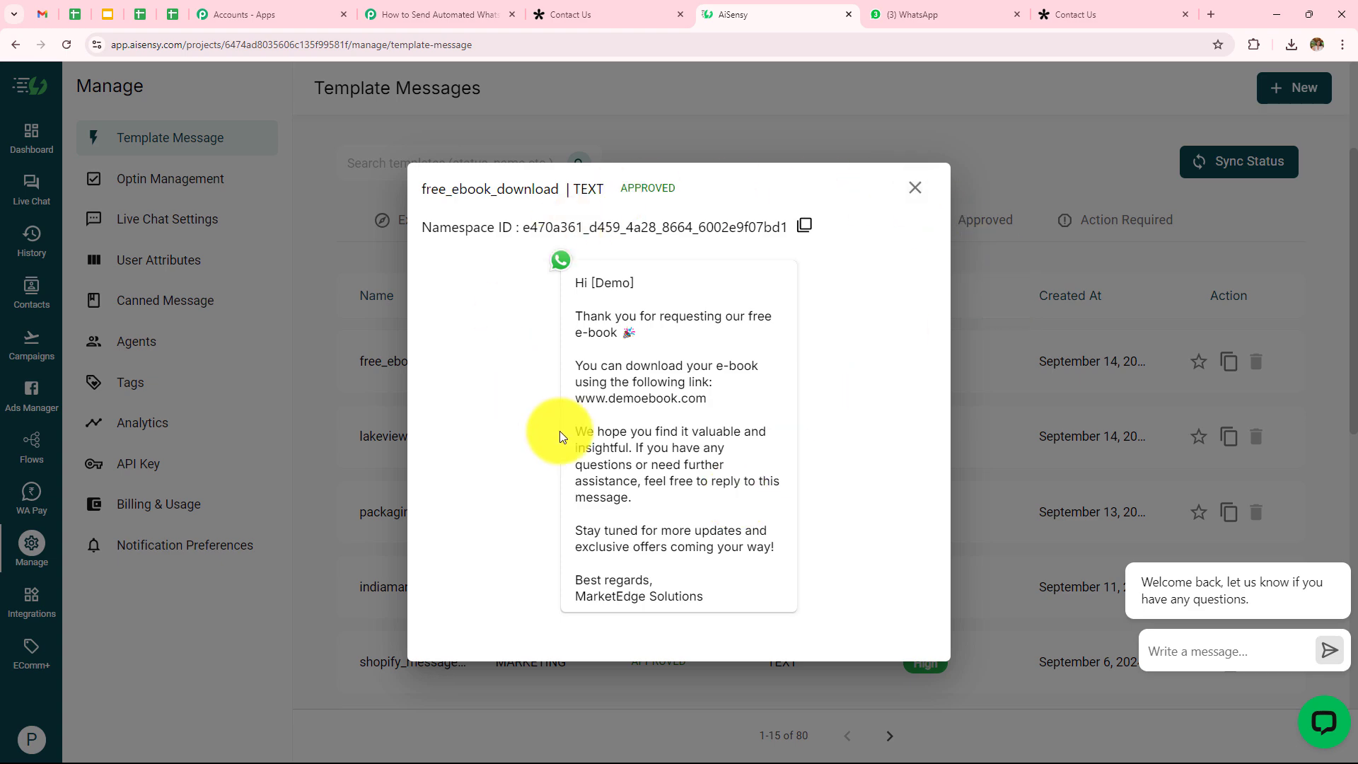
{"action": "left_click", "coordinate": [919, 195]}
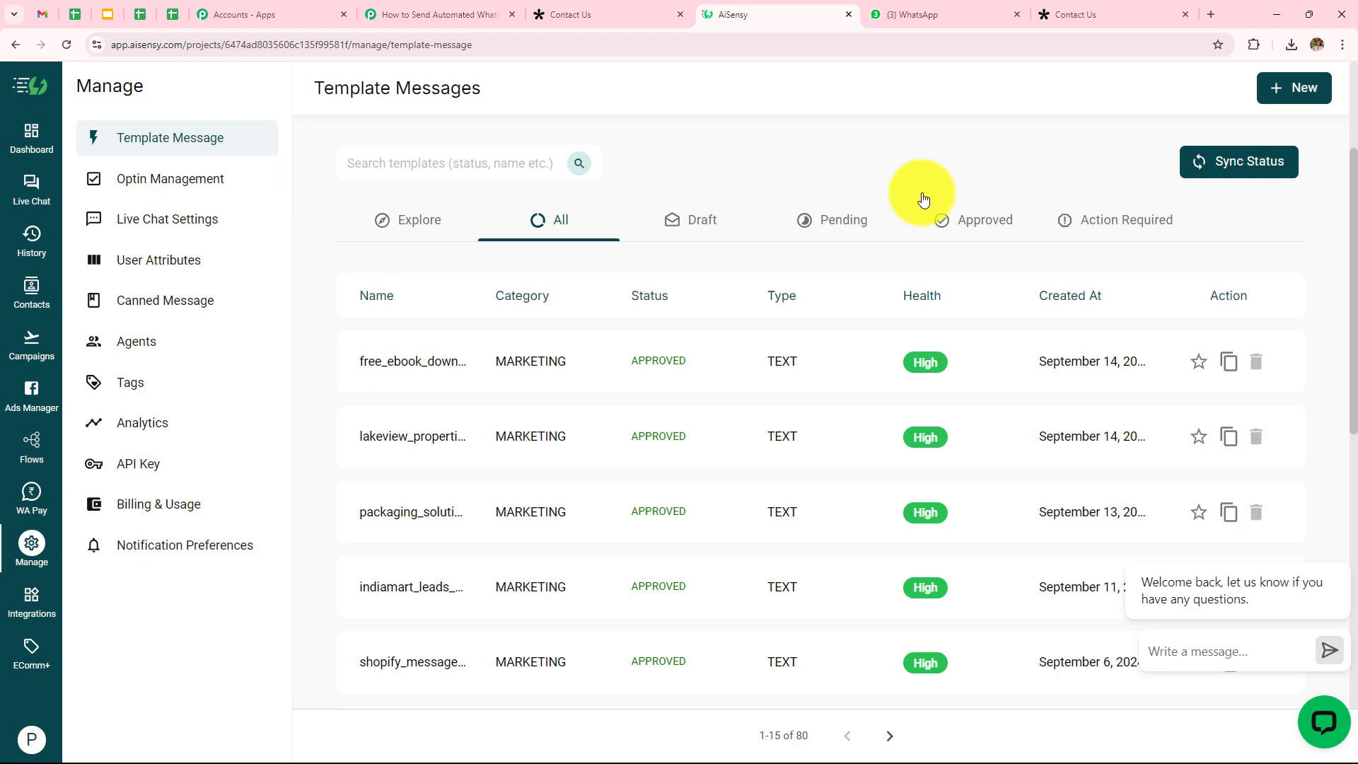
{"action": "left_click", "coordinate": [29, 345]}
{"action": "scroll", "coordinate": [529, 408], "scroll_direction": "down", "scroll_amount": 2}
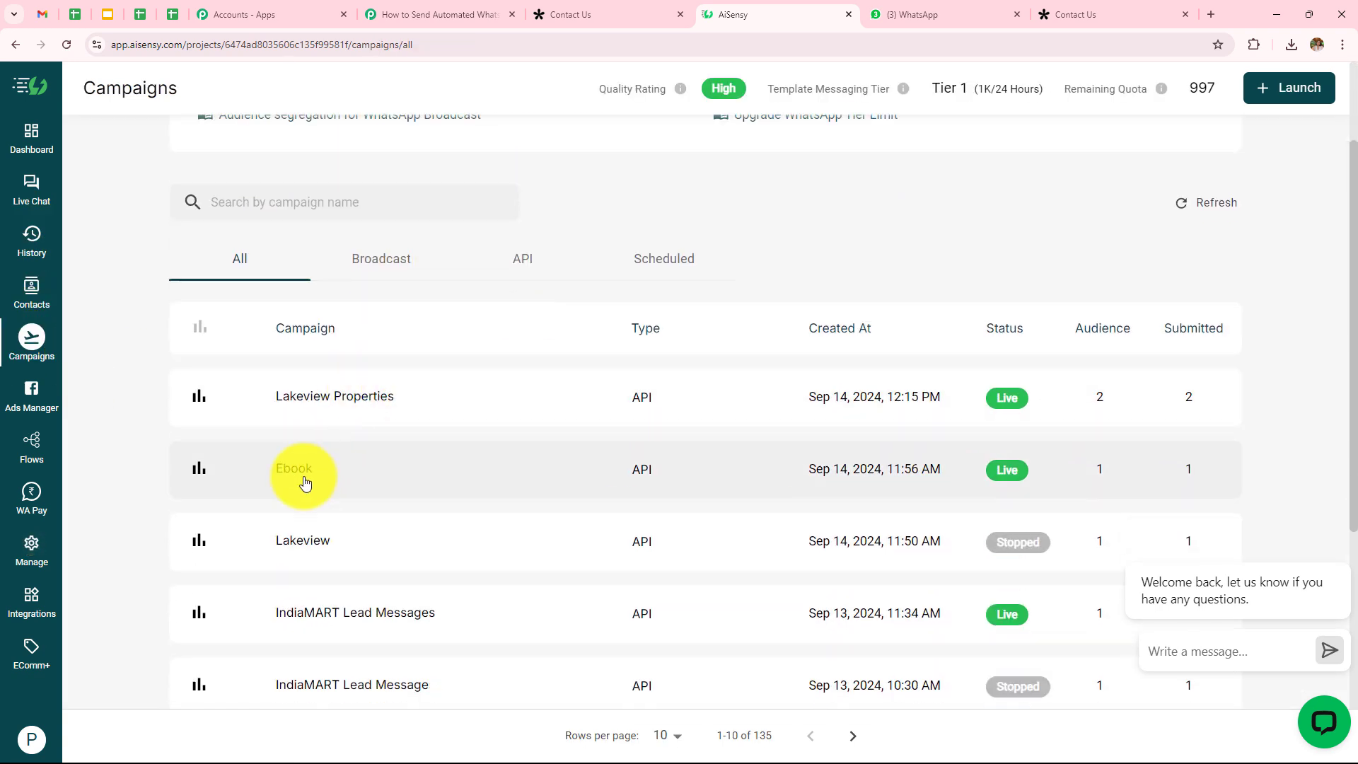
Step: Open the live Ebook campaign (free_ebook_download template) in AiSensy and select its name 'Ebook' for reuse
{"action": "left_click", "coordinate": [275, 472]}
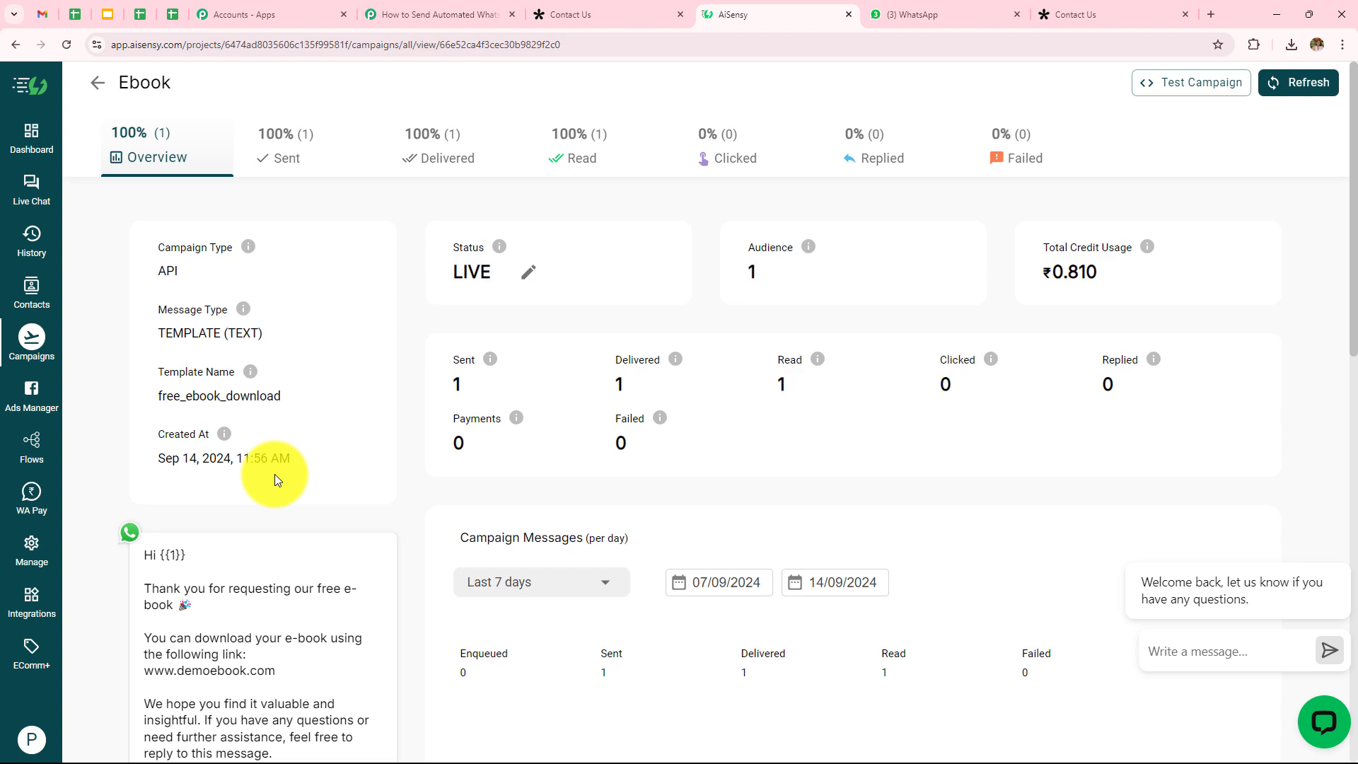
{"action": "scroll", "coordinate": [273, 477], "scroll_direction": "down", "scroll_amount": 2}
{"action": "scroll", "coordinate": [212, 446], "scroll_direction": "up", "scroll_amount": 2}
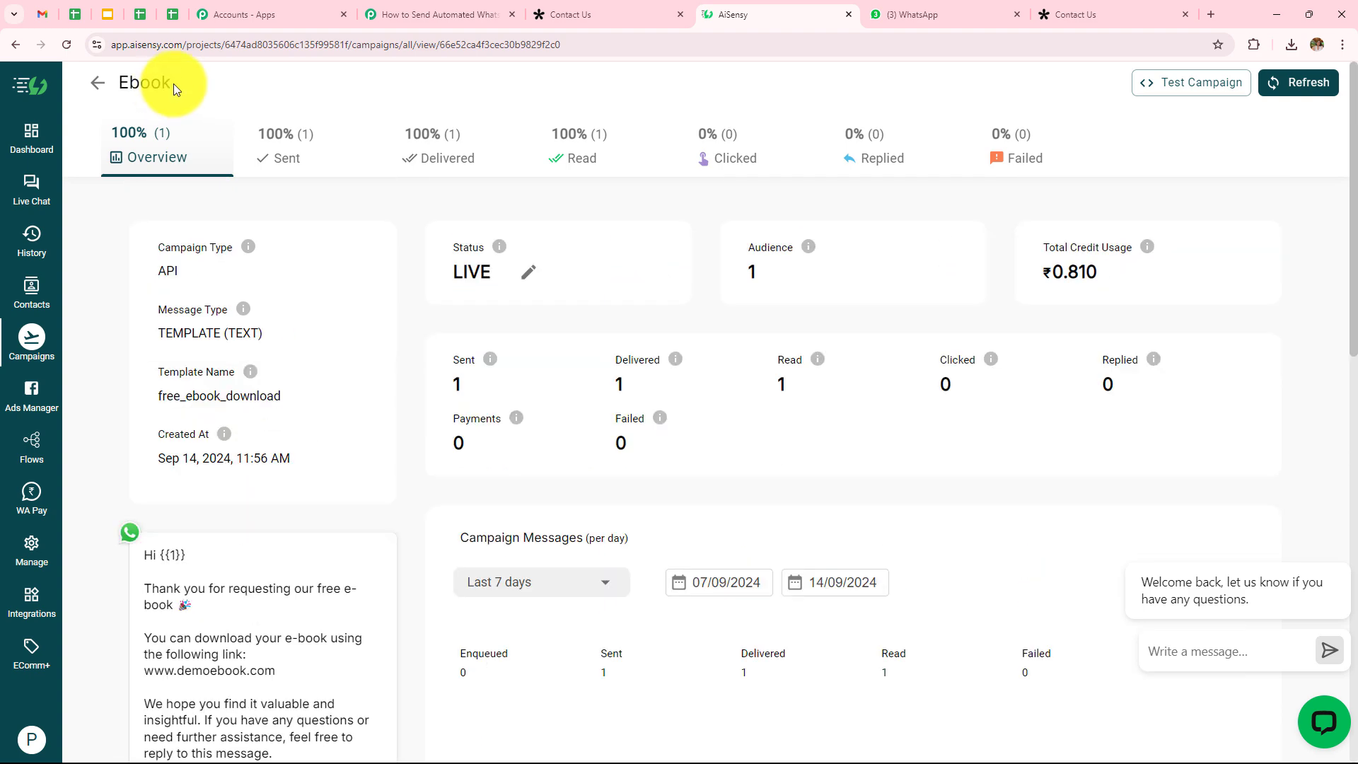
{"action": "left_click_drag", "start_coordinate": [173, 88], "coordinate": [124, 84]}
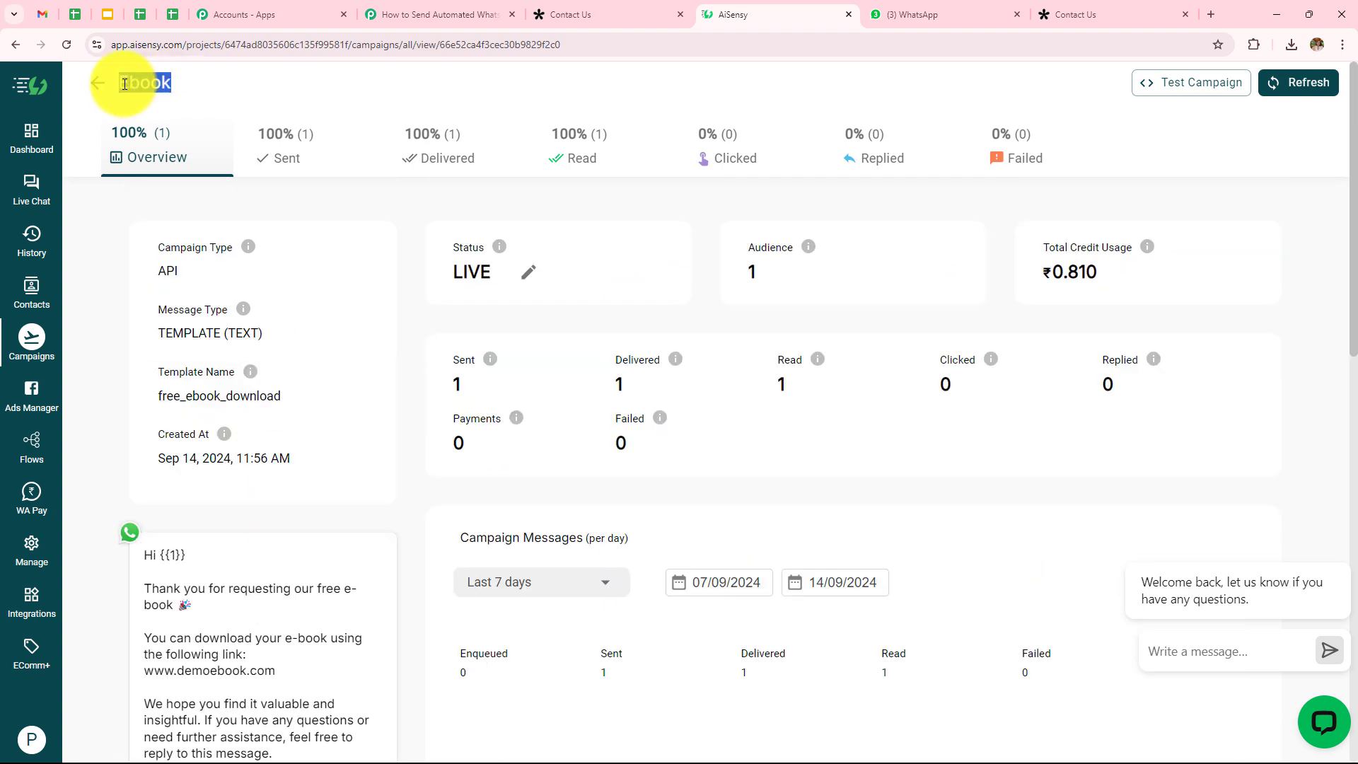
{"action": "left_click", "coordinate": [438, 14]}
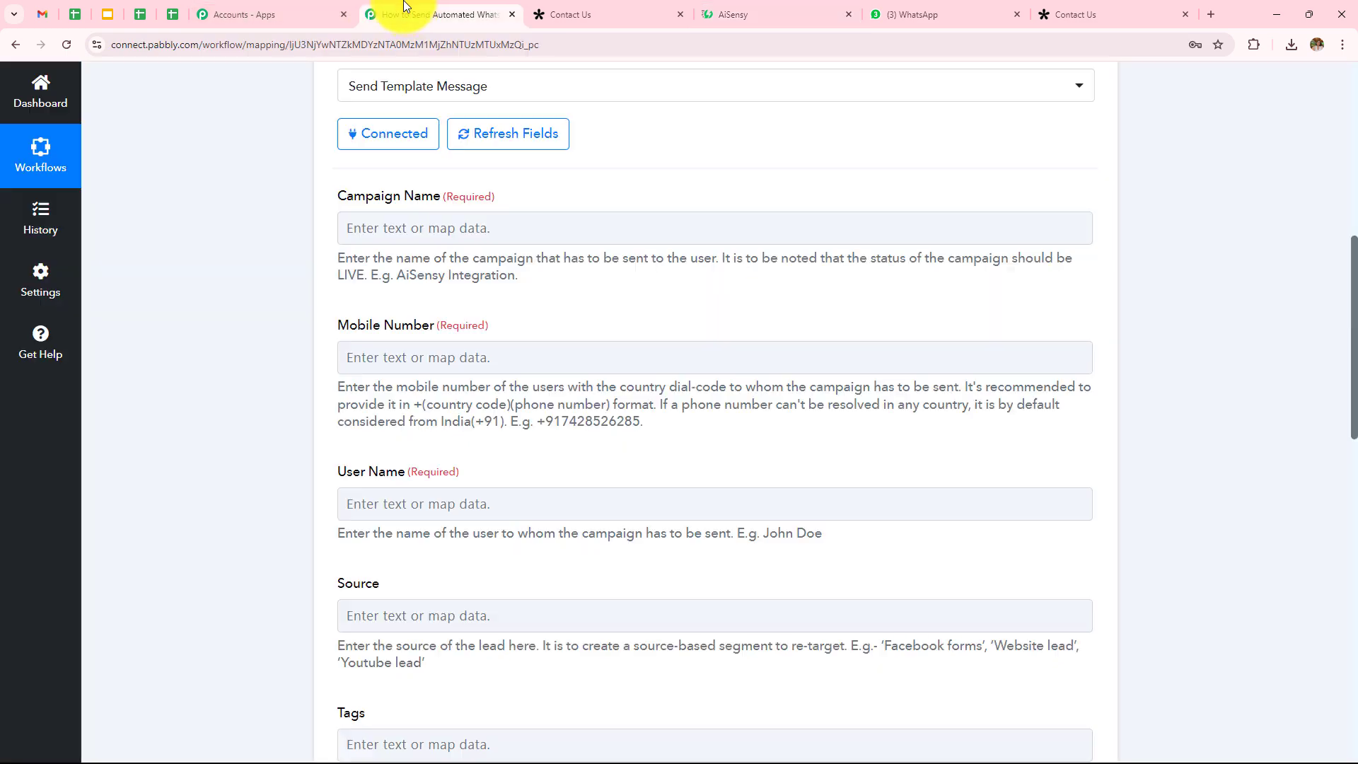
Step: Paste 'Ebook' into the AiSensy action's Campaign Name field
{"action": "left_click", "coordinate": [480, 223]}
{"action": "key", "text": "ctrl+v"}
{"action": "left_click", "coordinate": [205, 329]}
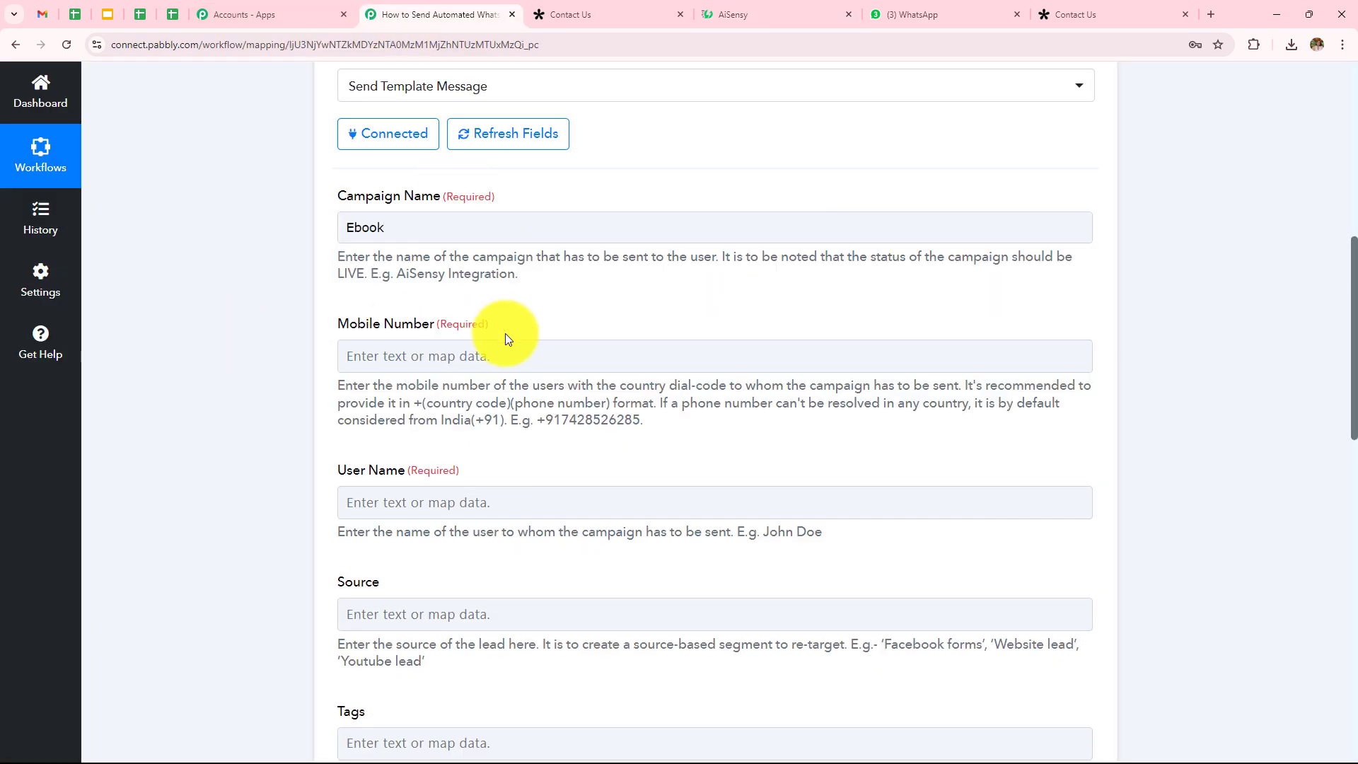
Step: Map the Tally New Response Phone Number answer into Mobile Number and recheck the mapping
{"action": "left_click", "coordinate": [467, 351]}
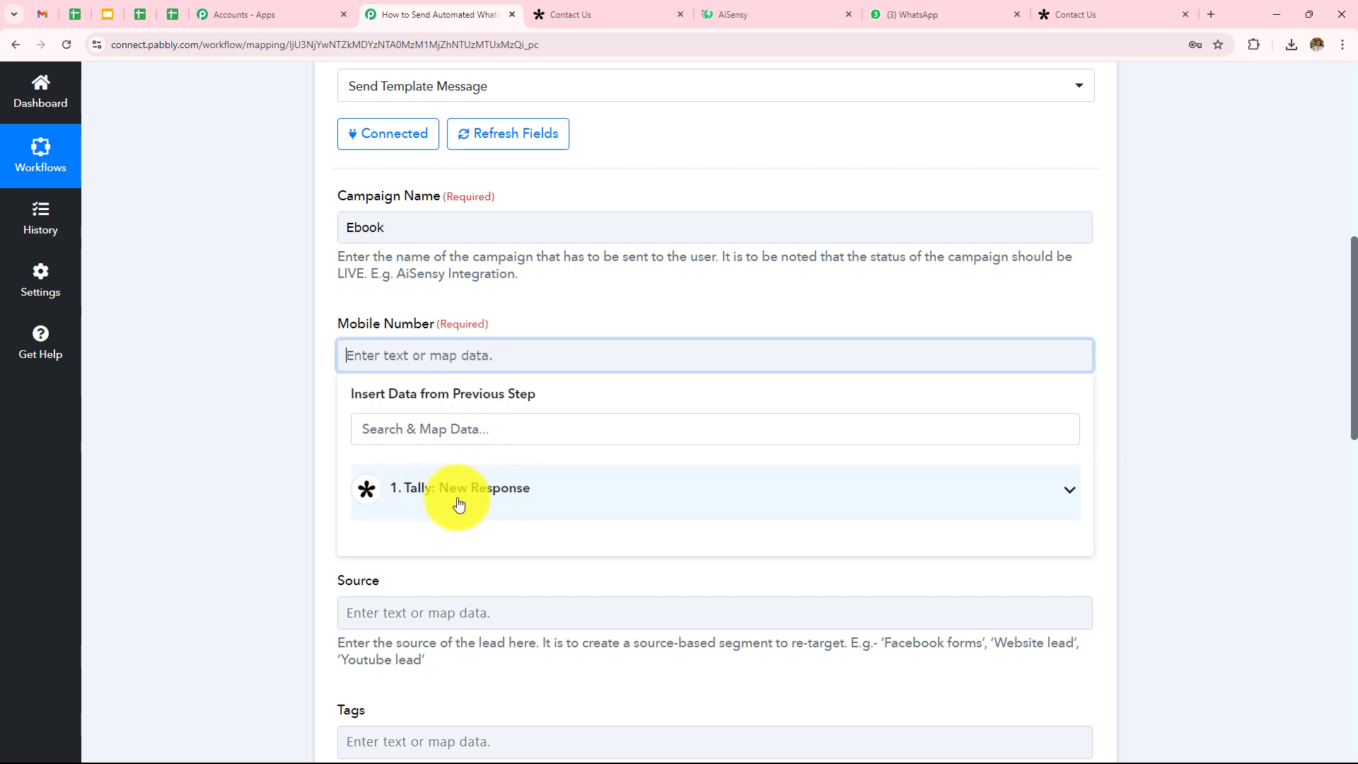
{"action": "left_click", "coordinate": [488, 502]}
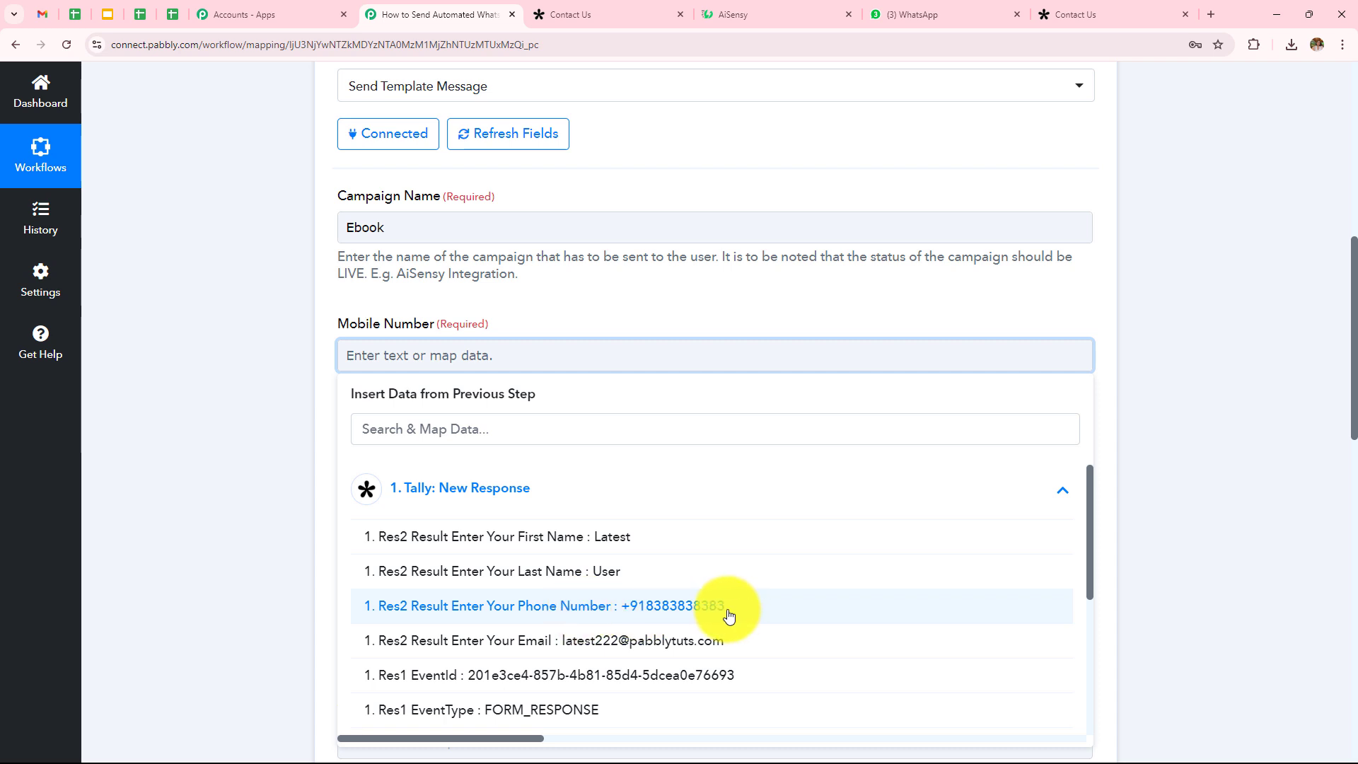
{"action": "left_click", "coordinate": [703, 617]}
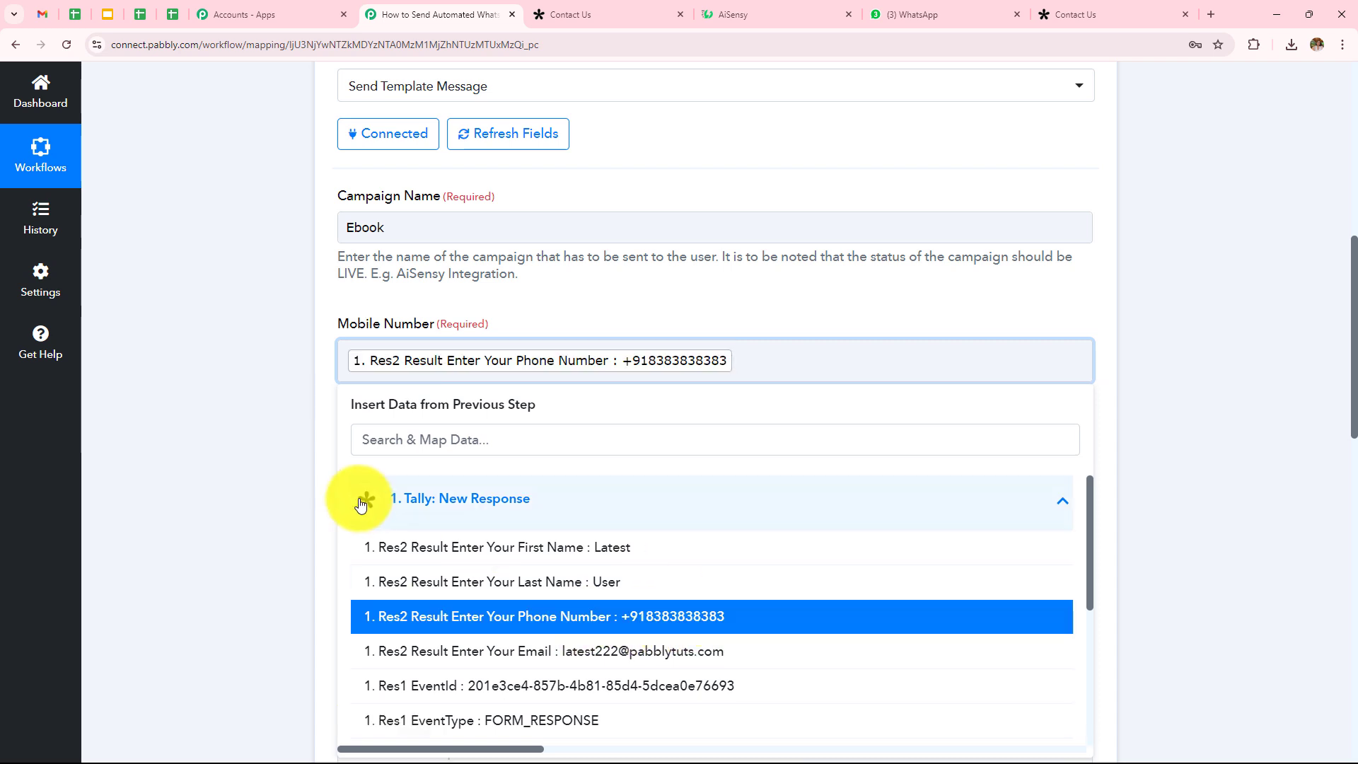
{"action": "left_click", "coordinate": [259, 429]}
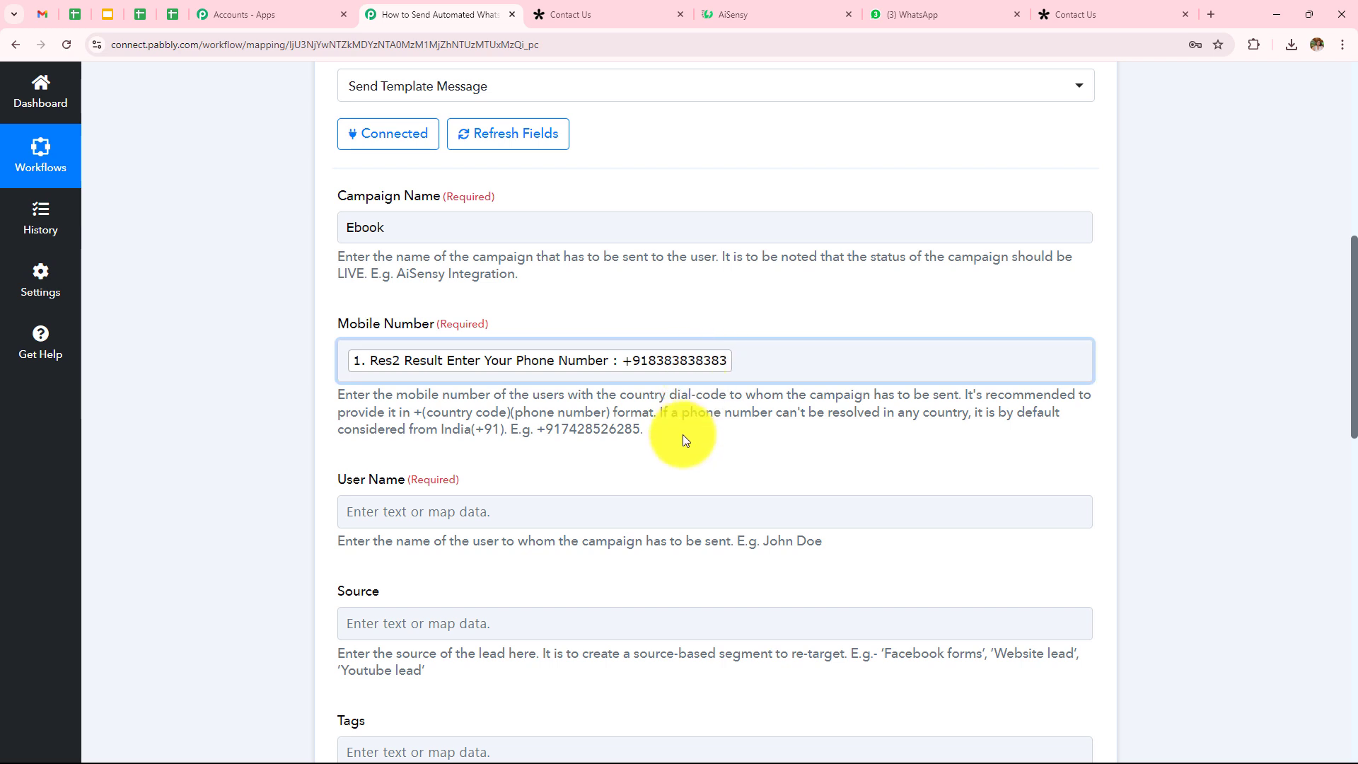
{"action": "left_click", "coordinate": [772, 354]}
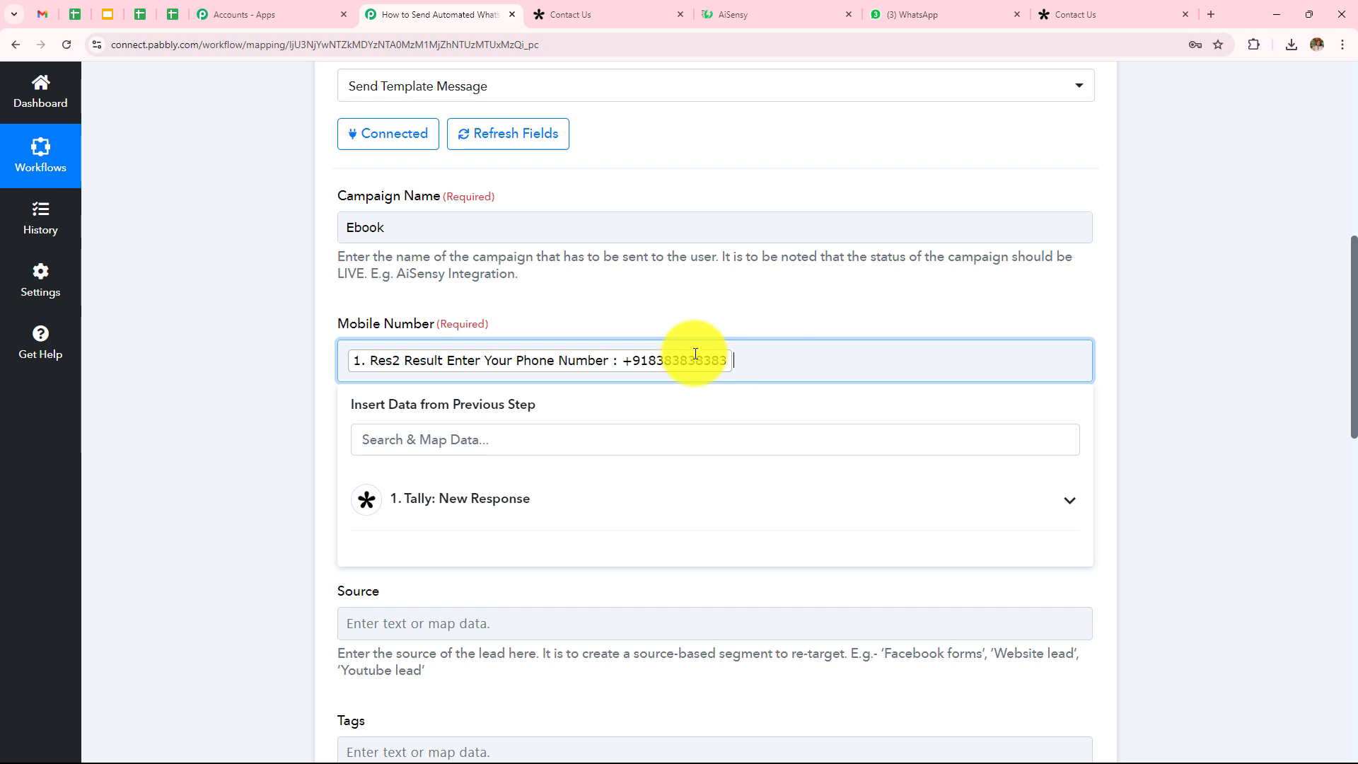
{"action": "left_click", "coordinate": [260, 362]}
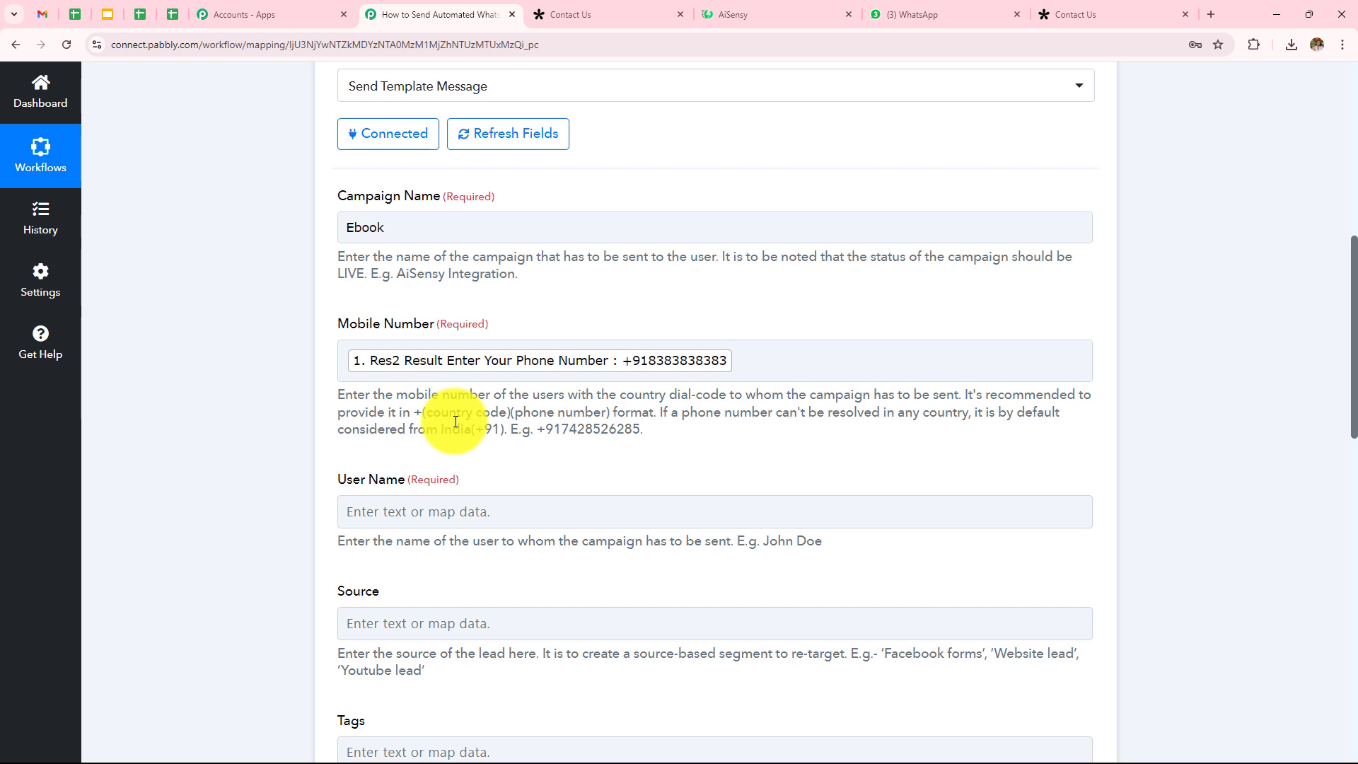
{"action": "left_click", "coordinate": [770, 353]}
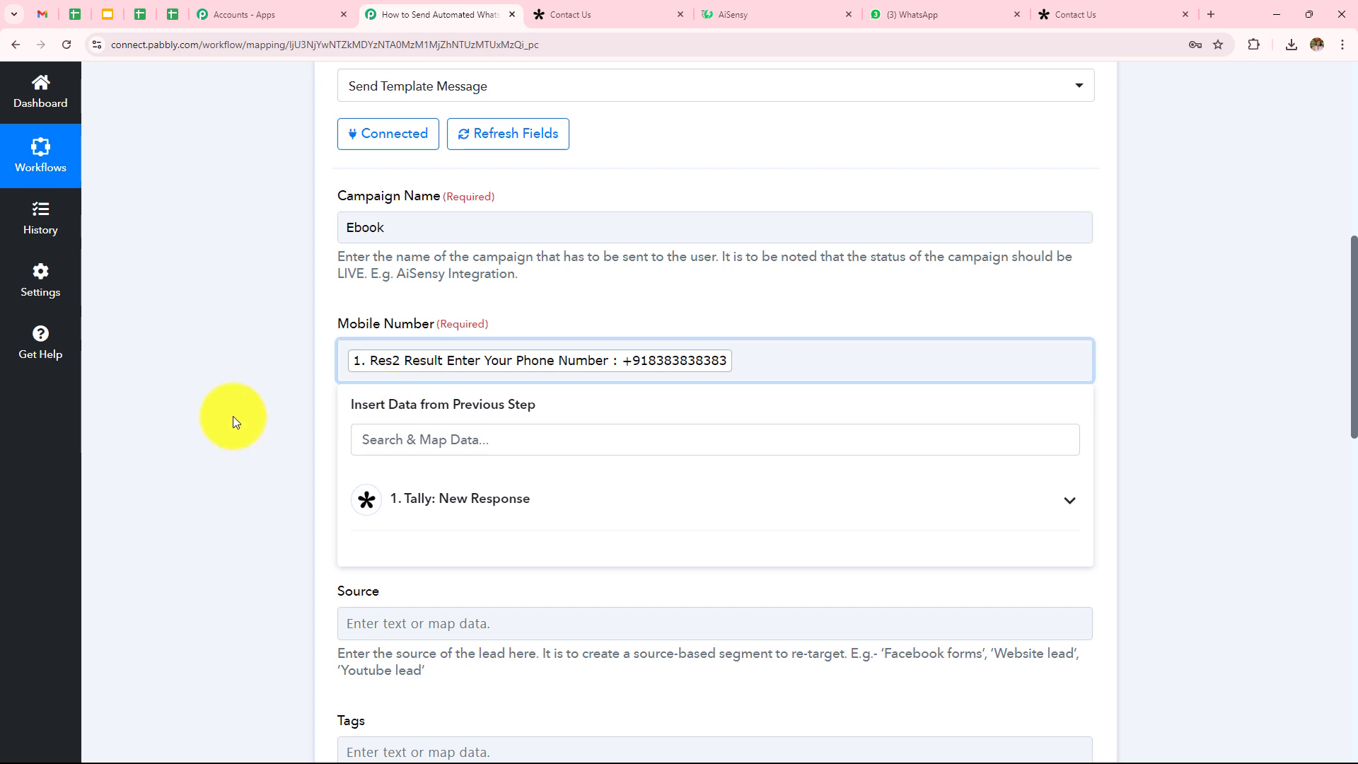
{"action": "left_click", "coordinate": [227, 418]}
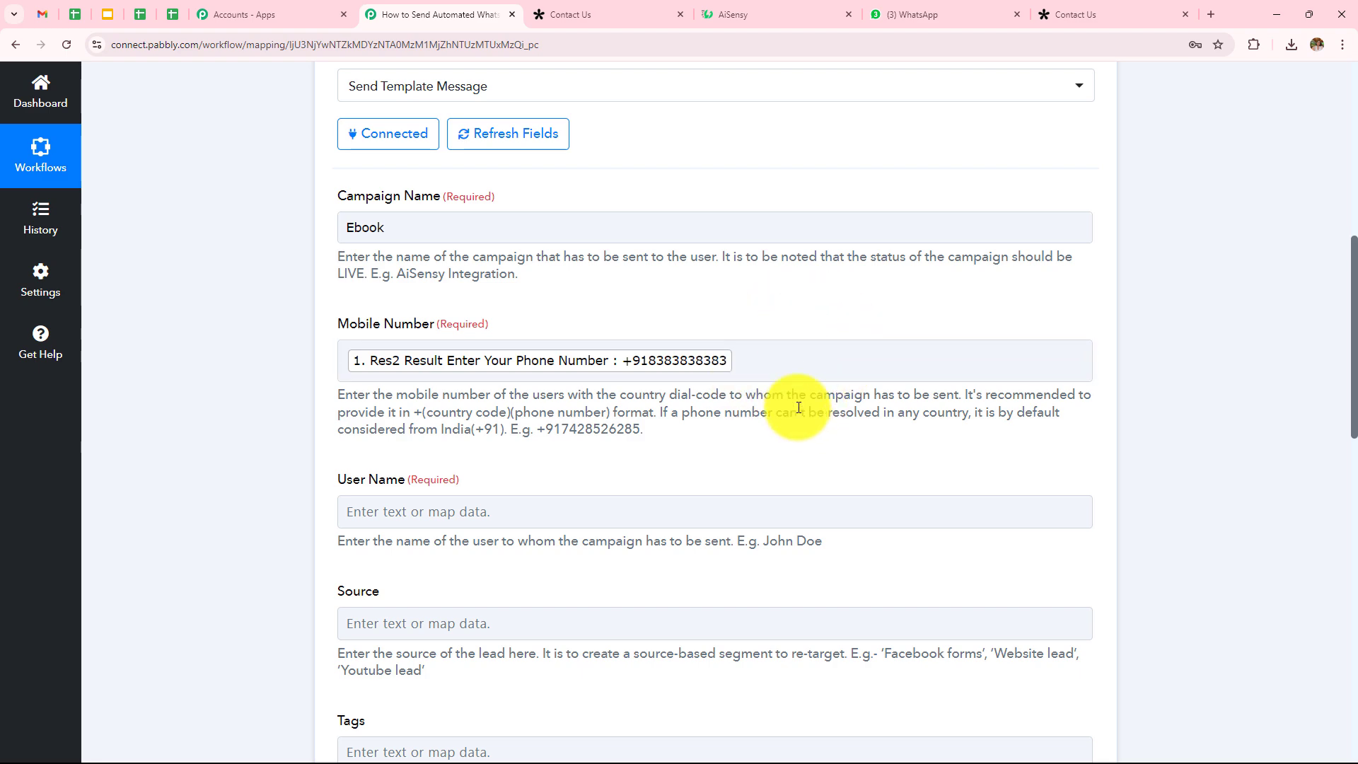
{"action": "left_click", "coordinate": [538, 499]}
Step: Map the Tally First Name and Last Name answers into User Name
{"action": "scroll", "coordinate": [539, 502], "scroll_direction": "down", "scroll_amount": 2}
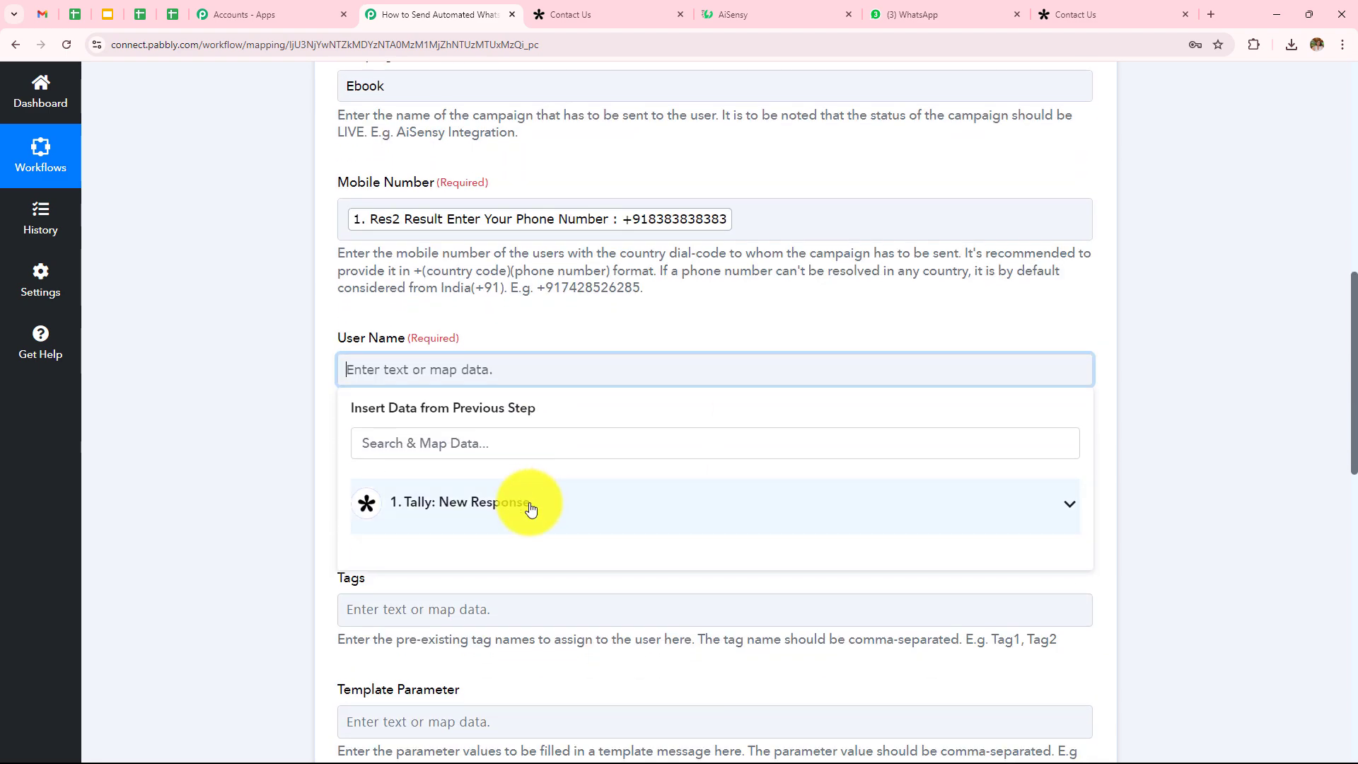
{"action": "left_click", "coordinate": [509, 506]}
{"action": "scroll", "coordinate": [530, 485], "scroll_direction": "down", "scroll_amount": 2}
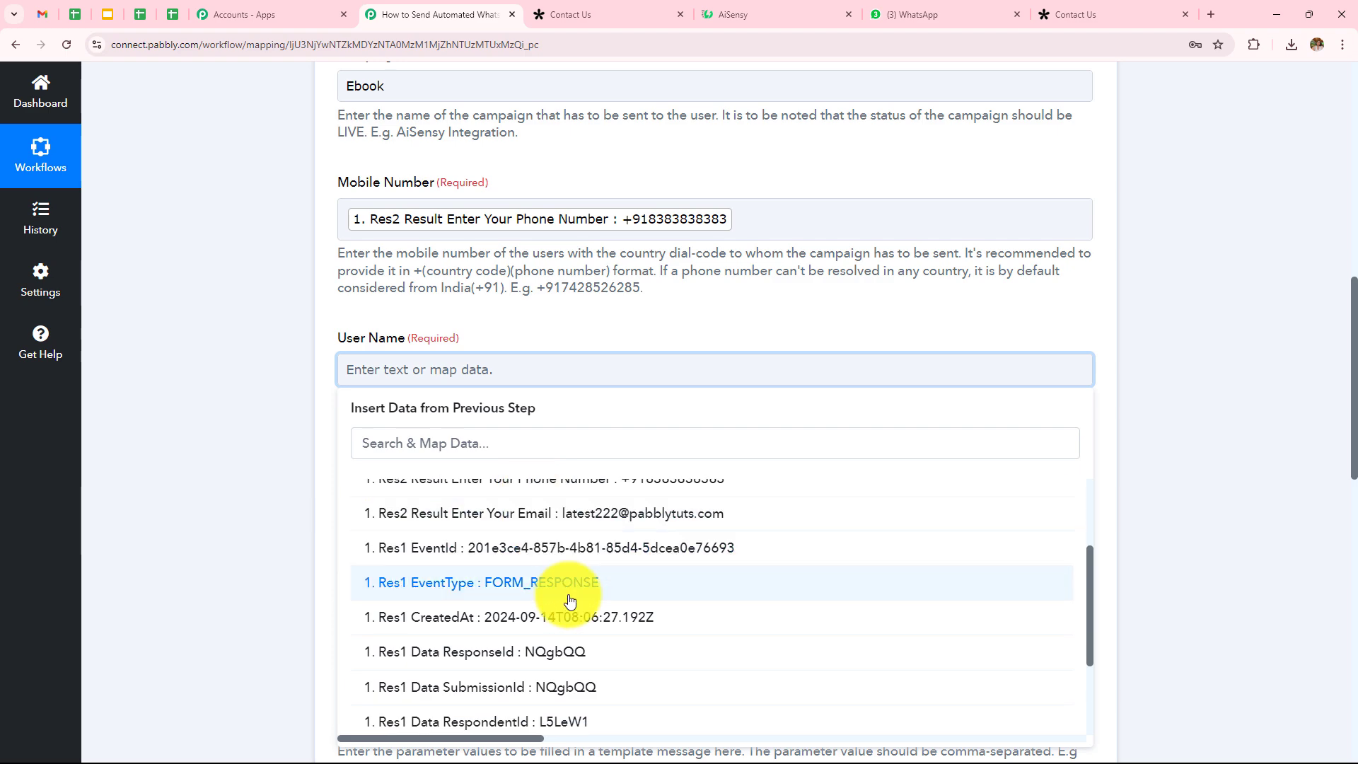
{"action": "scroll", "coordinate": [571, 601], "scroll_direction": "up", "scroll_amount": 3}
{"action": "left_click", "coordinate": [570, 541]}
{"action": "left_click", "coordinate": [570, 596]}
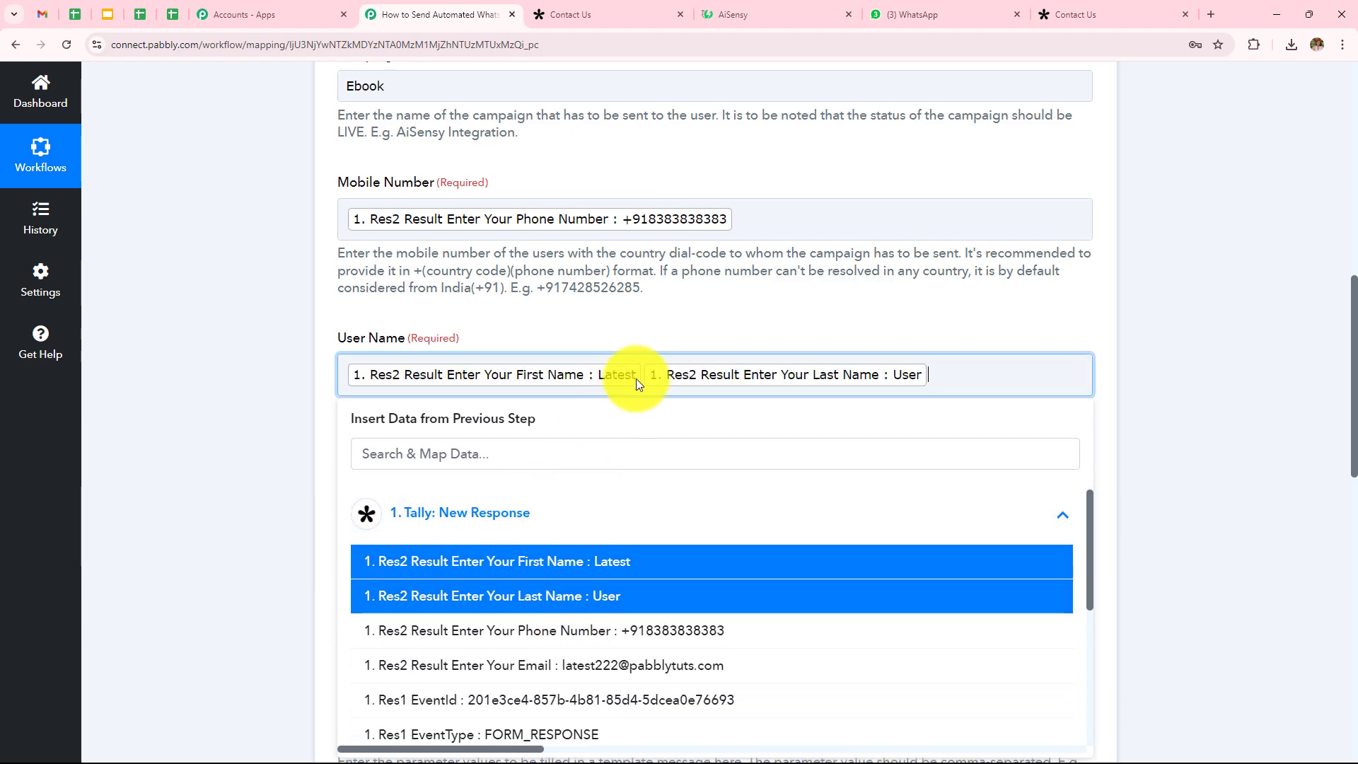
{"action": "left_click", "coordinate": [316, 305]}
{"action": "scroll", "coordinate": [316, 304], "scroll_direction": "down", "scroll_amount": 2}
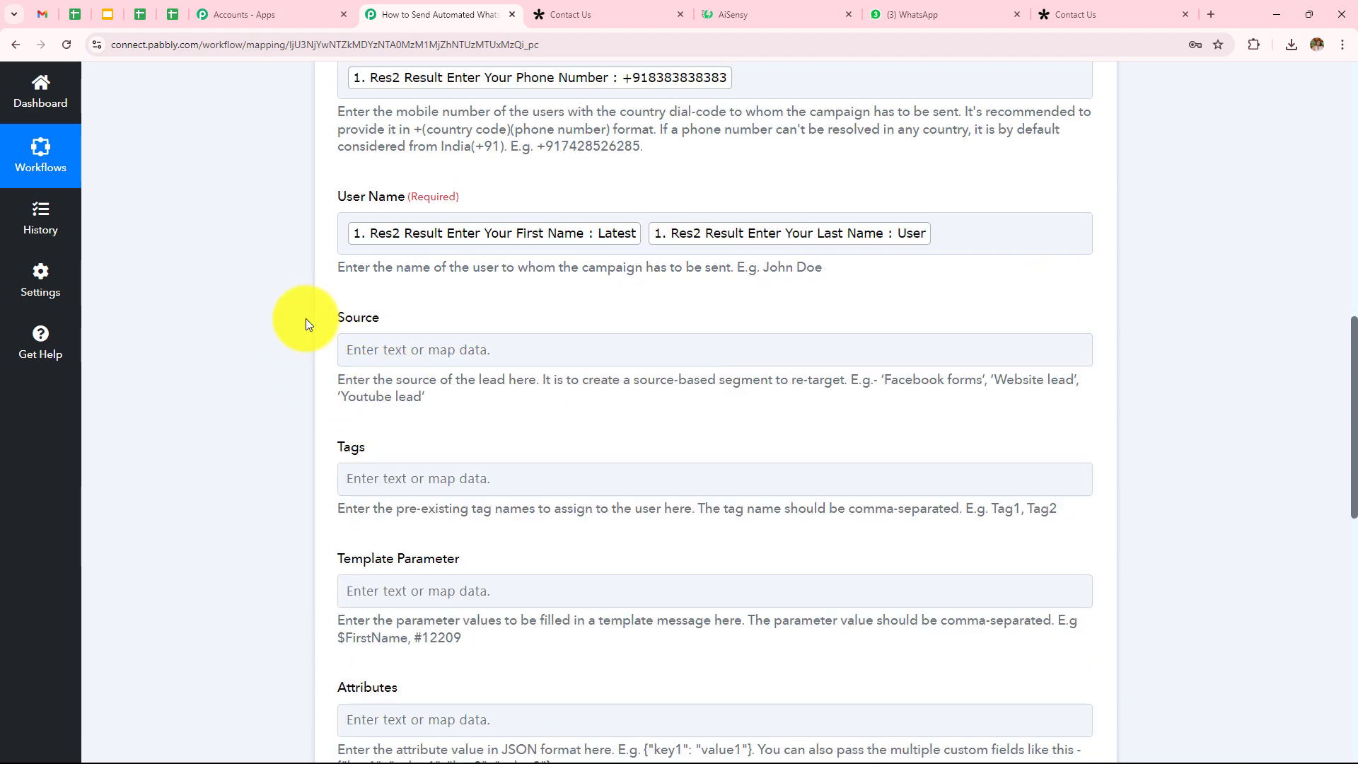
{"action": "scroll", "coordinate": [452, 503], "scroll_direction": "down", "scroll_amount": 1}
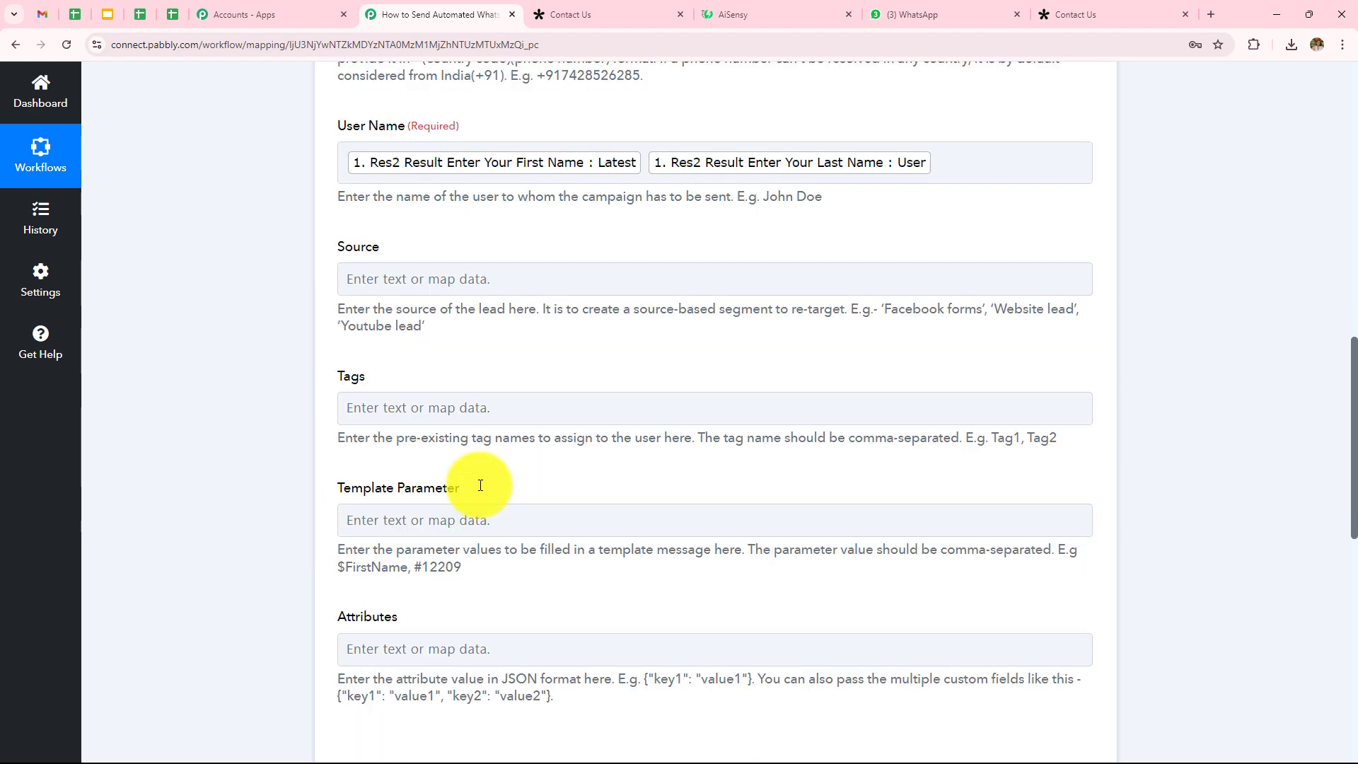
{"action": "scroll", "coordinate": [480, 485], "scroll_direction": "down", "scroll_amount": 1}
{"action": "scroll", "coordinate": [481, 452], "scroll_direction": "down", "scroll_amount": 2}
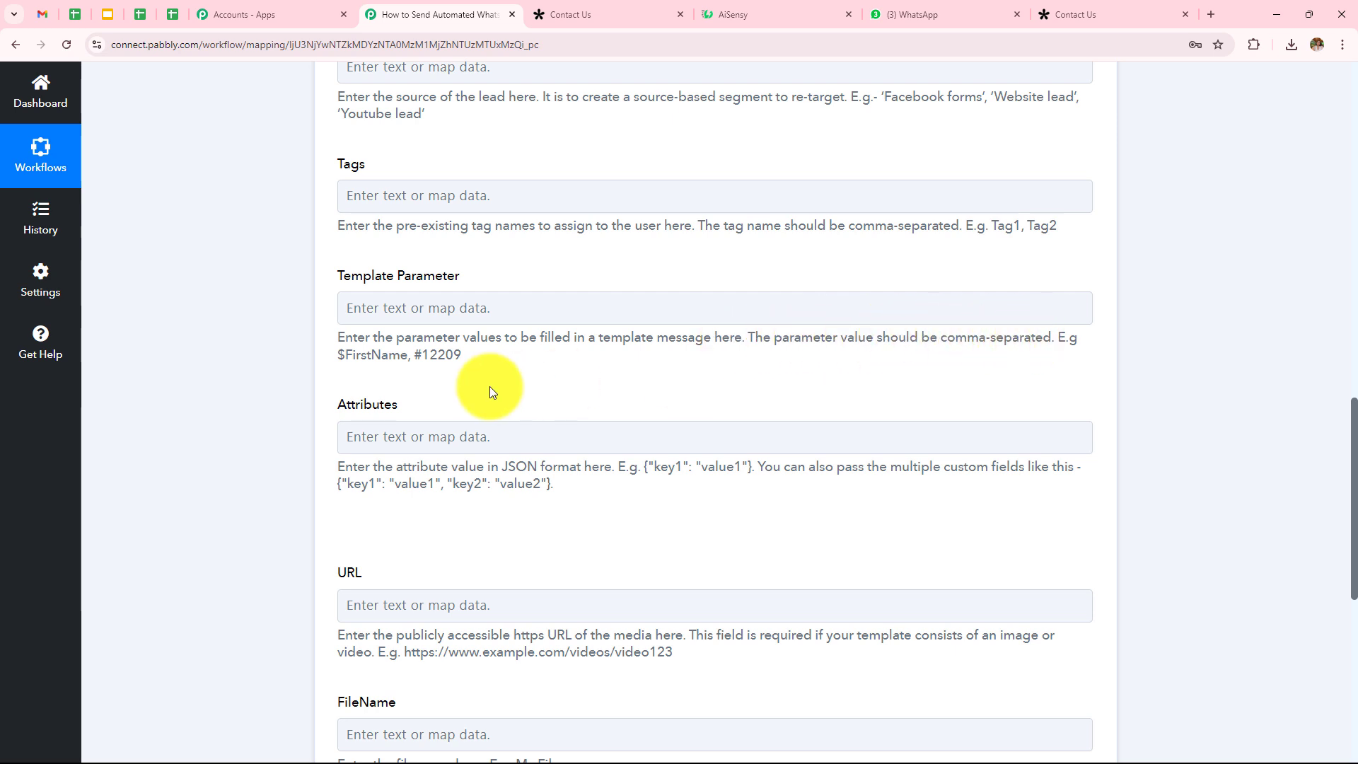
Step: Map the Tally First Name answer into the Template Parameter field
{"action": "left_click", "coordinate": [456, 309]}
{"action": "left_click", "coordinate": [477, 428]}
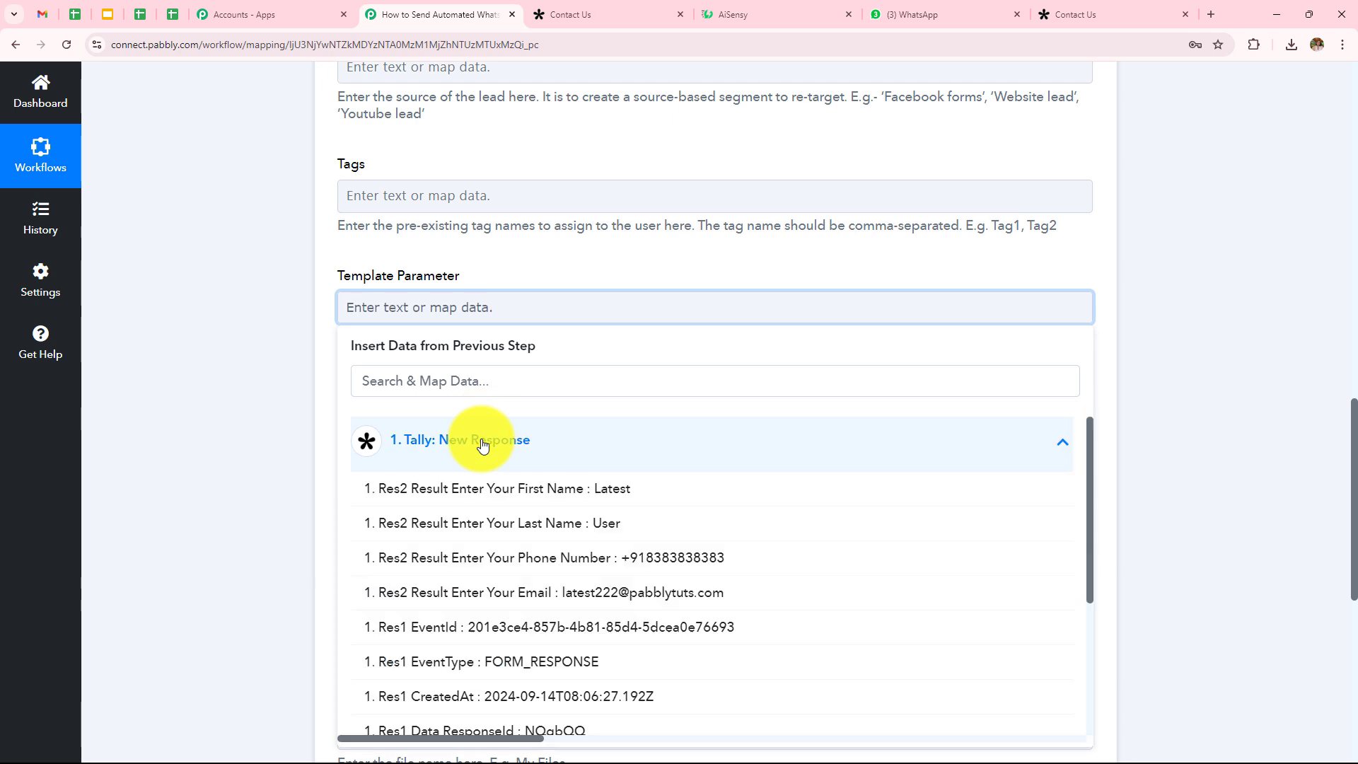
{"action": "left_click", "coordinate": [537, 488]}
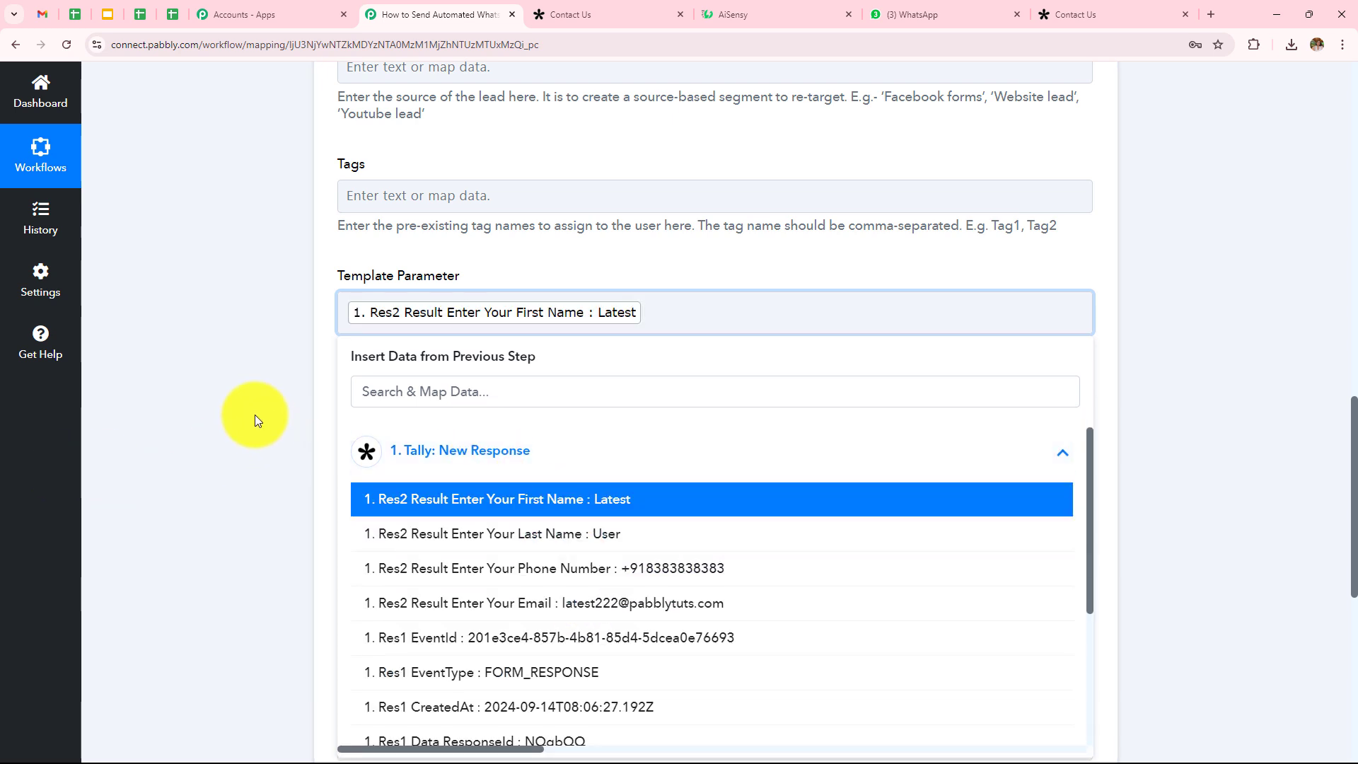
{"action": "left_click", "coordinate": [240, 393]}
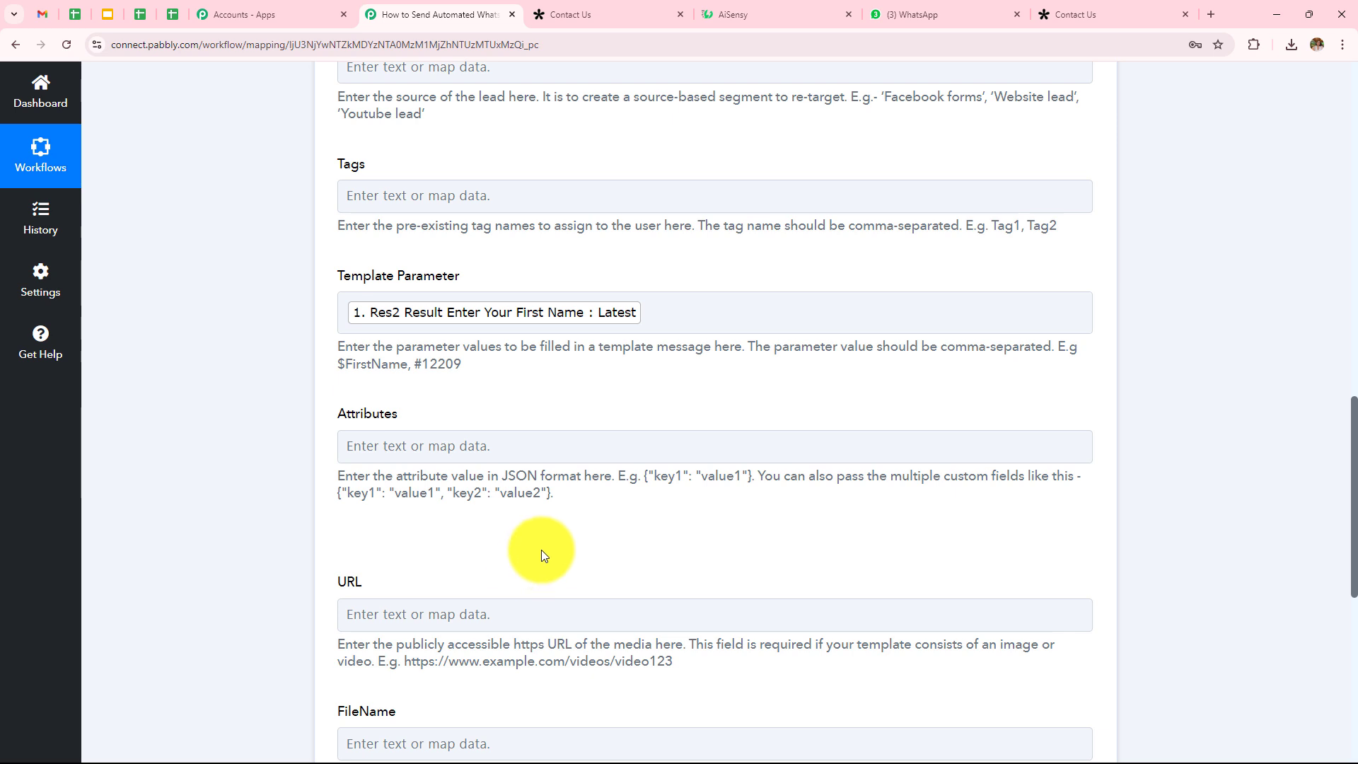
Step: Review the remaining optional fields of the AiSensy action and return to Mobile Number
{"action": "left_click", "coordinate": [696, 313]}
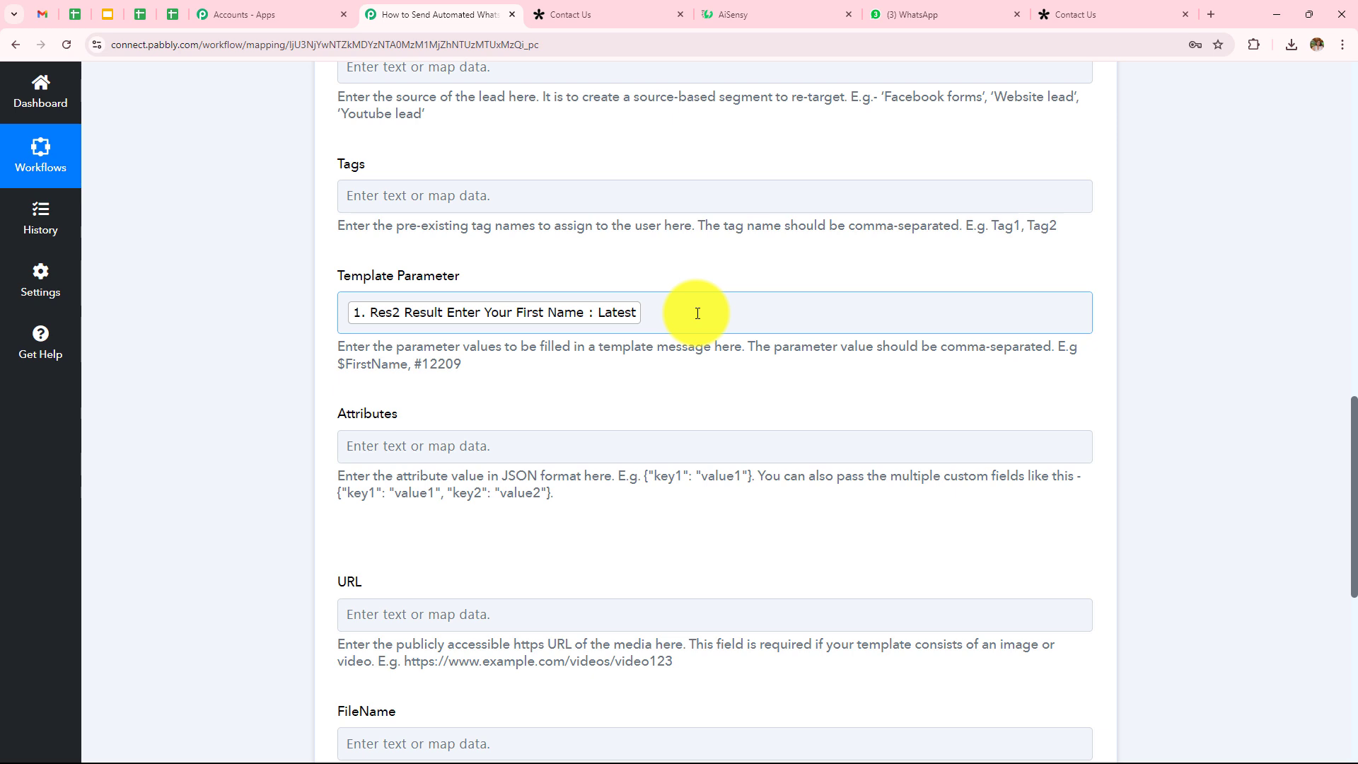
{"action": "scroll", "coordinate": [697, 314], "scroll_direction": "down", "scroll_amount": 3}
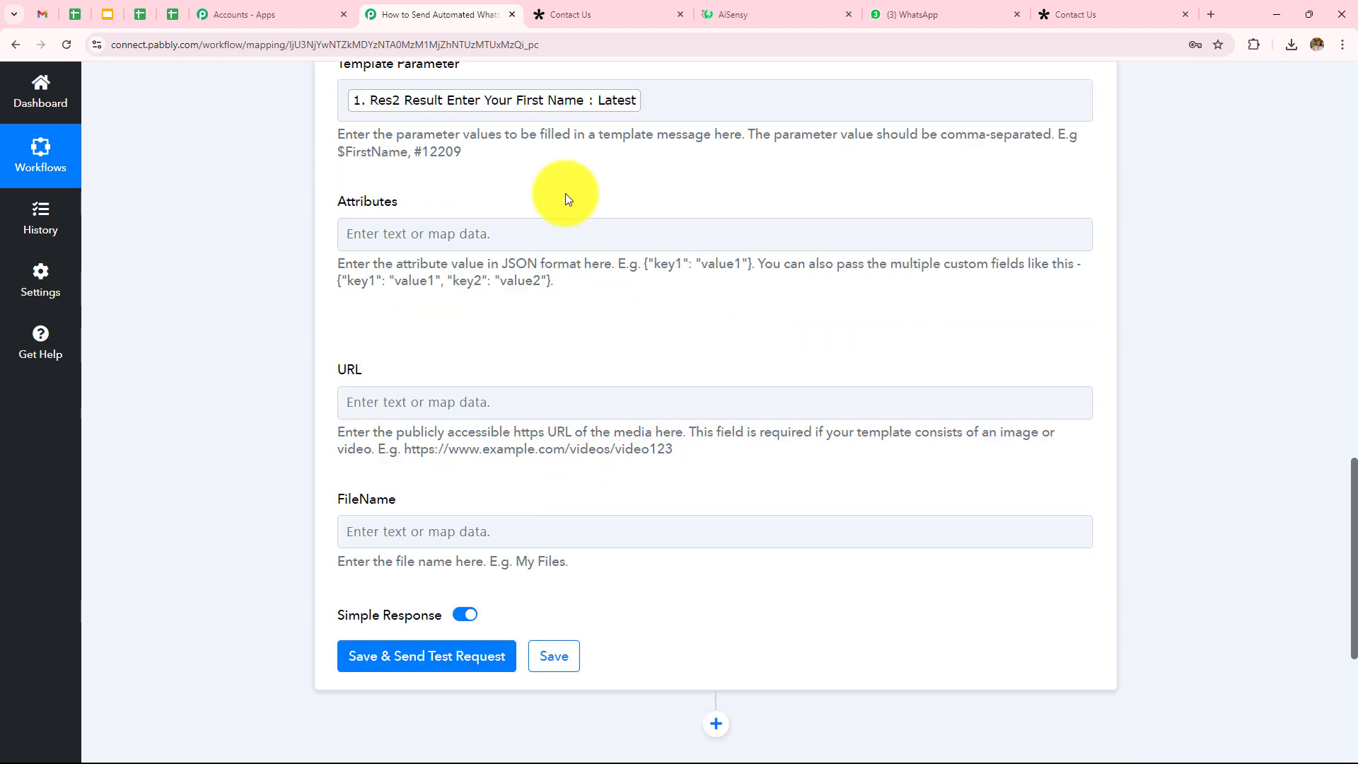
{"action": "left_click", "coordinate": [443, 519]}
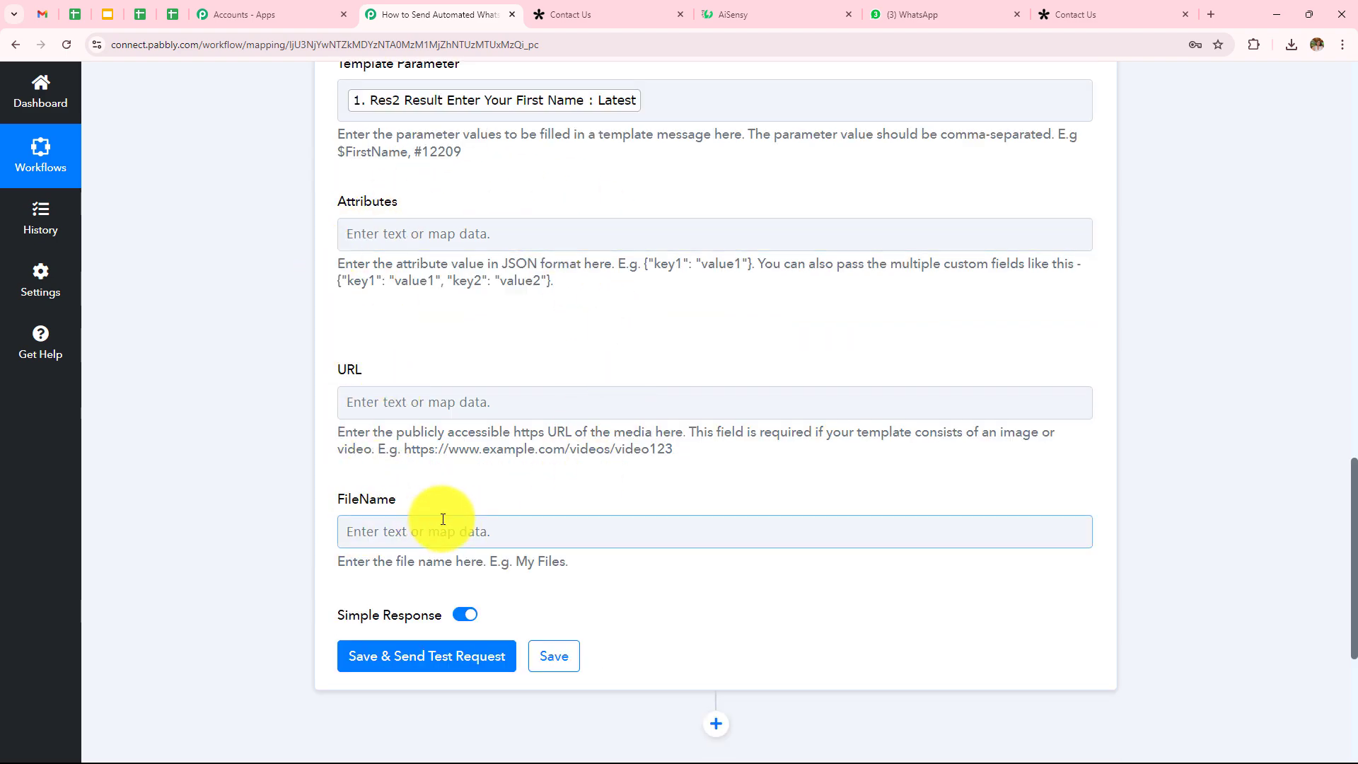
{"action": "scroll", "coordinate": [443, 519], "scroll_direction": "up", "scroll_amount": 5}
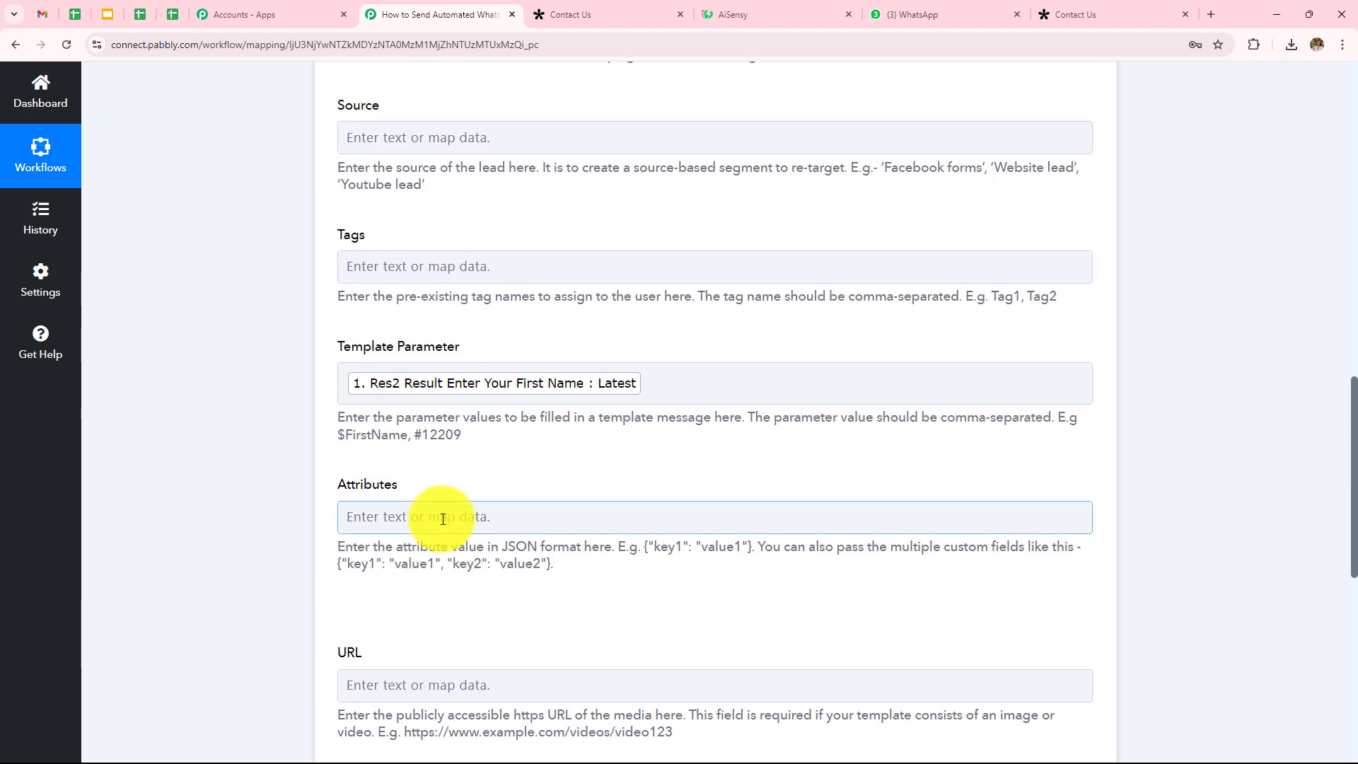
{"action": "scroll", "coordinate": [363, 502], "scroll_direction": "up", "scroll_amount": 2}
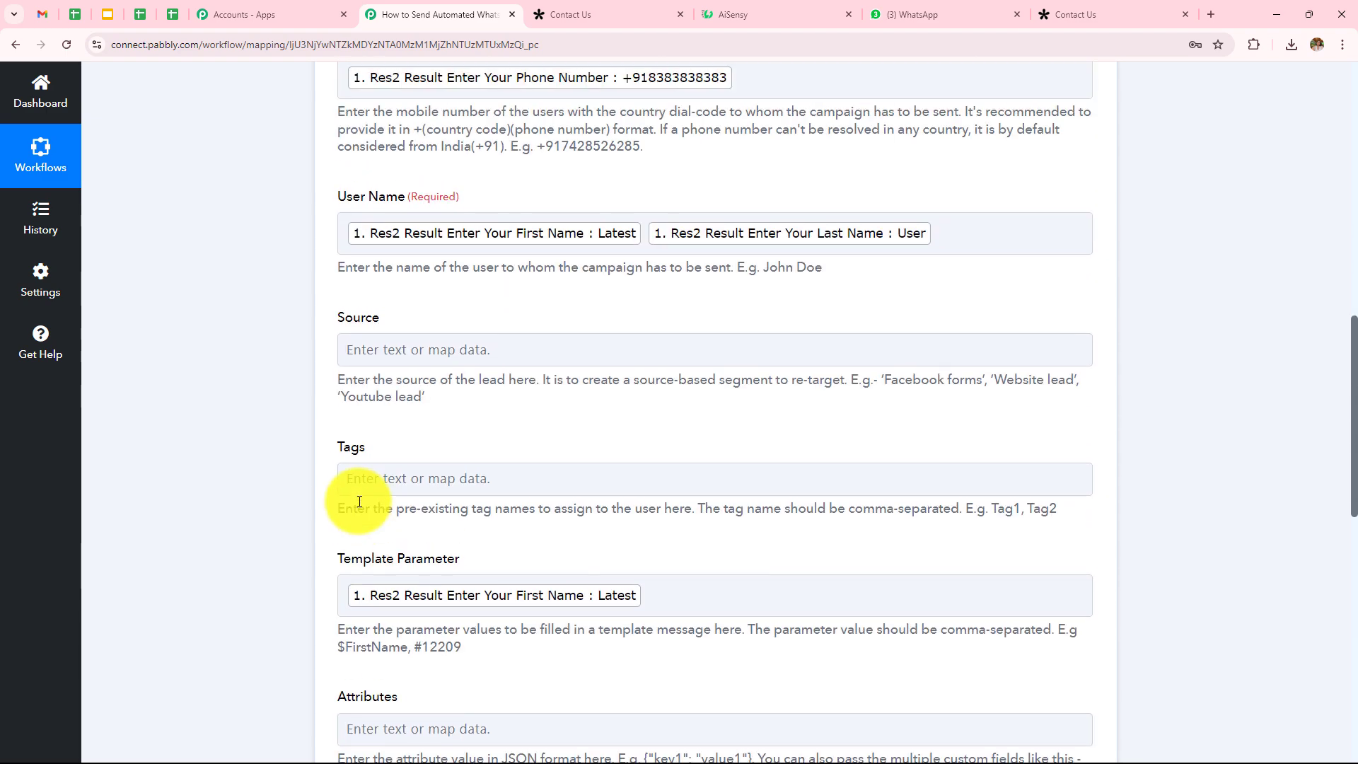
{"action": "scroll", "coordinate": [359, 502], "scroll_direction": "down", "scroll_amount": 1}
{"action": "scroll", "coordinate": [359, 502], "scroll_direction": "up", "scroll_amount": 4}
{"action": "left_click", "coordinate": [359, 501]}
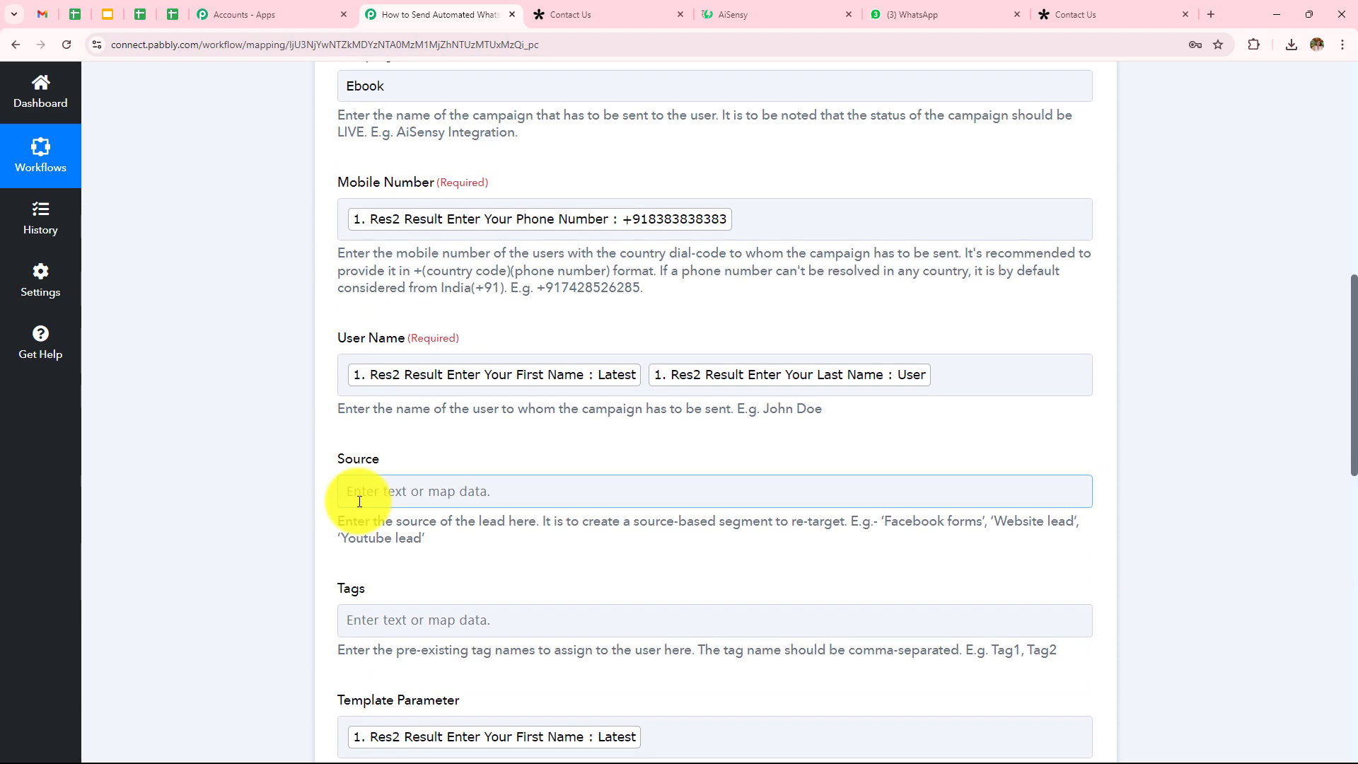
{"action": "scroll", "coordinate": [359, 502], "scroll_direction": "down", "scroll_amount": 1}
{"action": "scroll", "coordinate": [360, 501], "scroll_direction": "up", "scroll_amount": 2}
{"action": "left_click", "coordinate": [346, 364]}
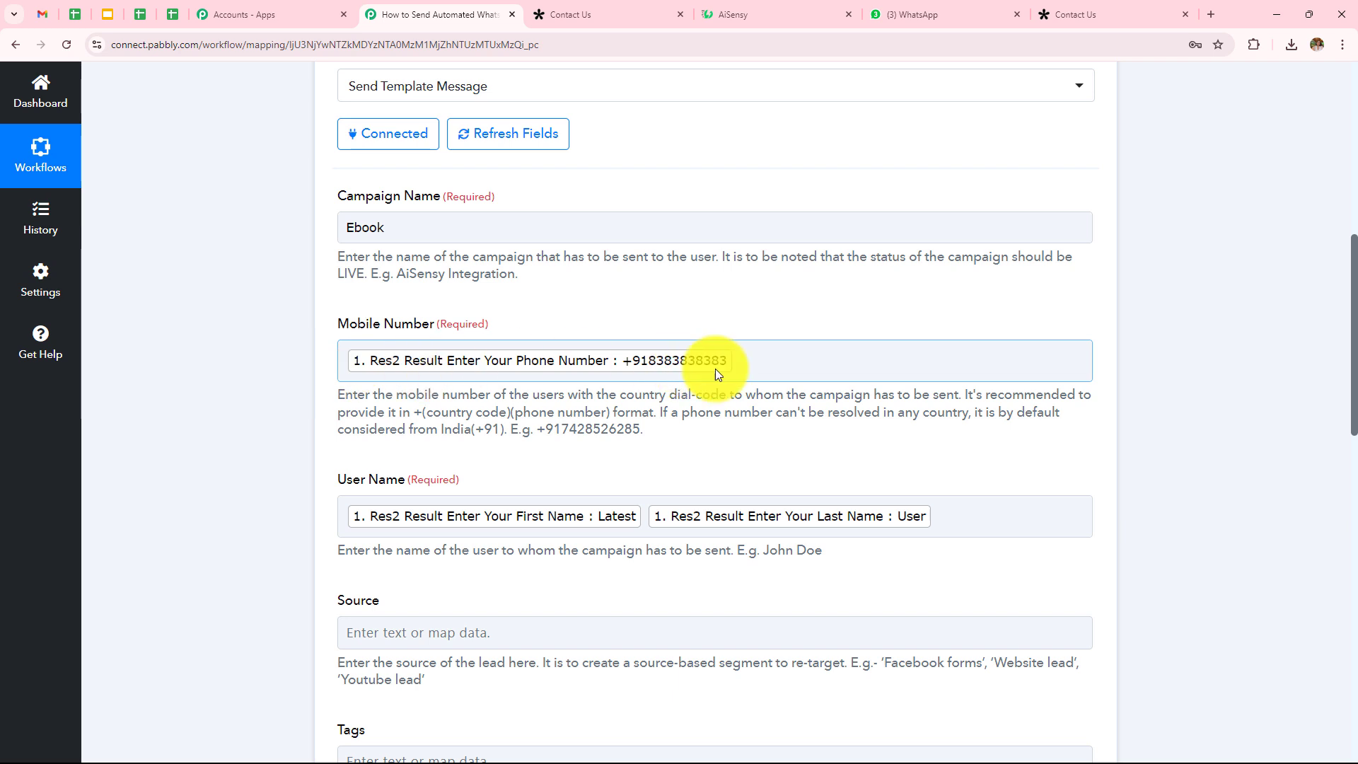
Step: Replace the mapped Mobile Number with a manually typed recipient phone number
{"action": "left_click", "coordinate": [770, 362]}
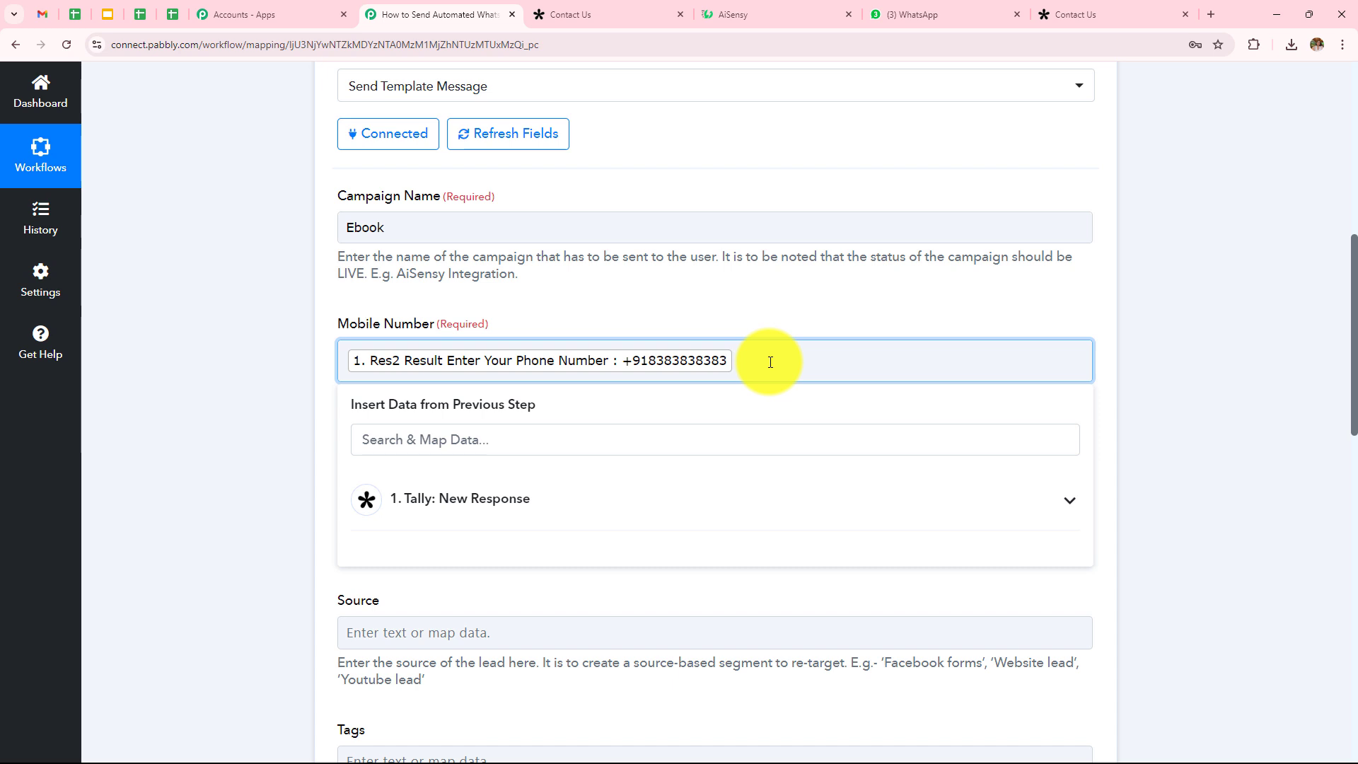
{"action": "key", "text": "BackSpace"}
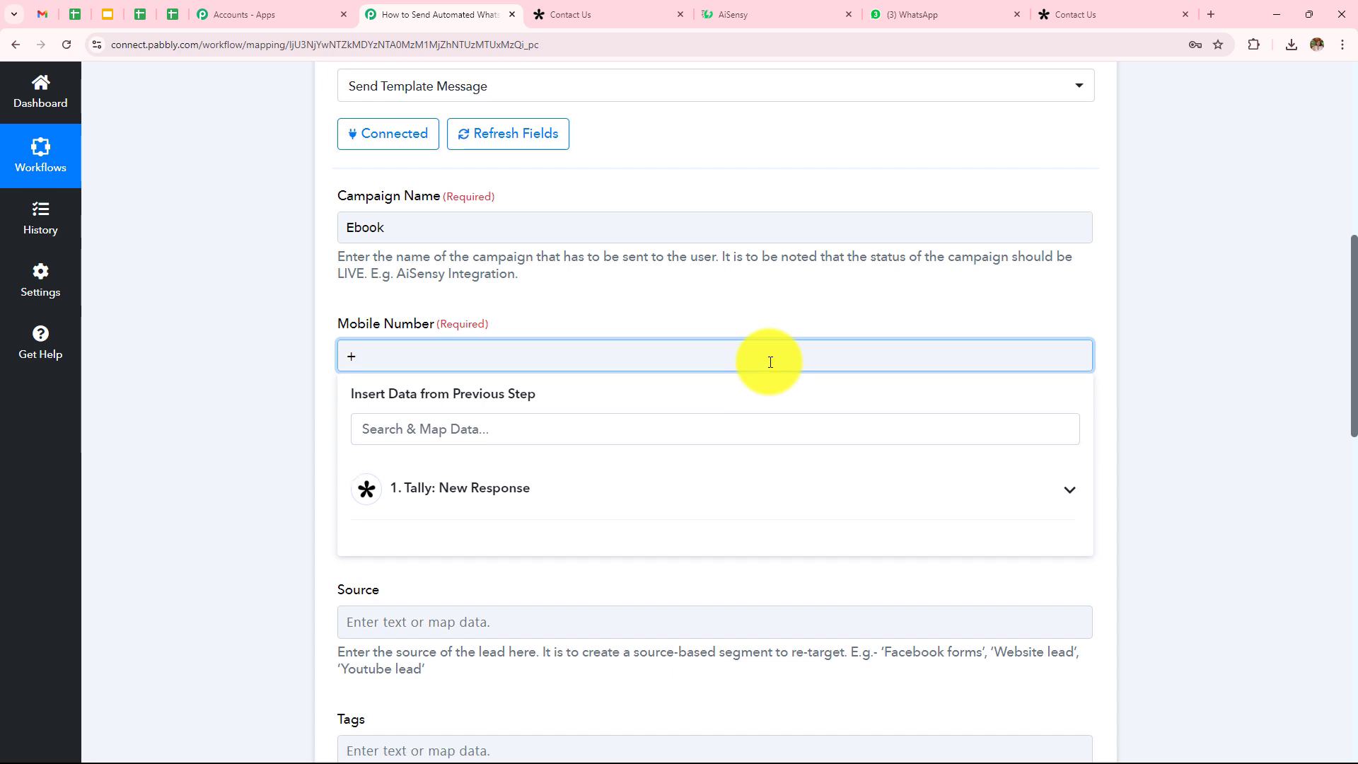
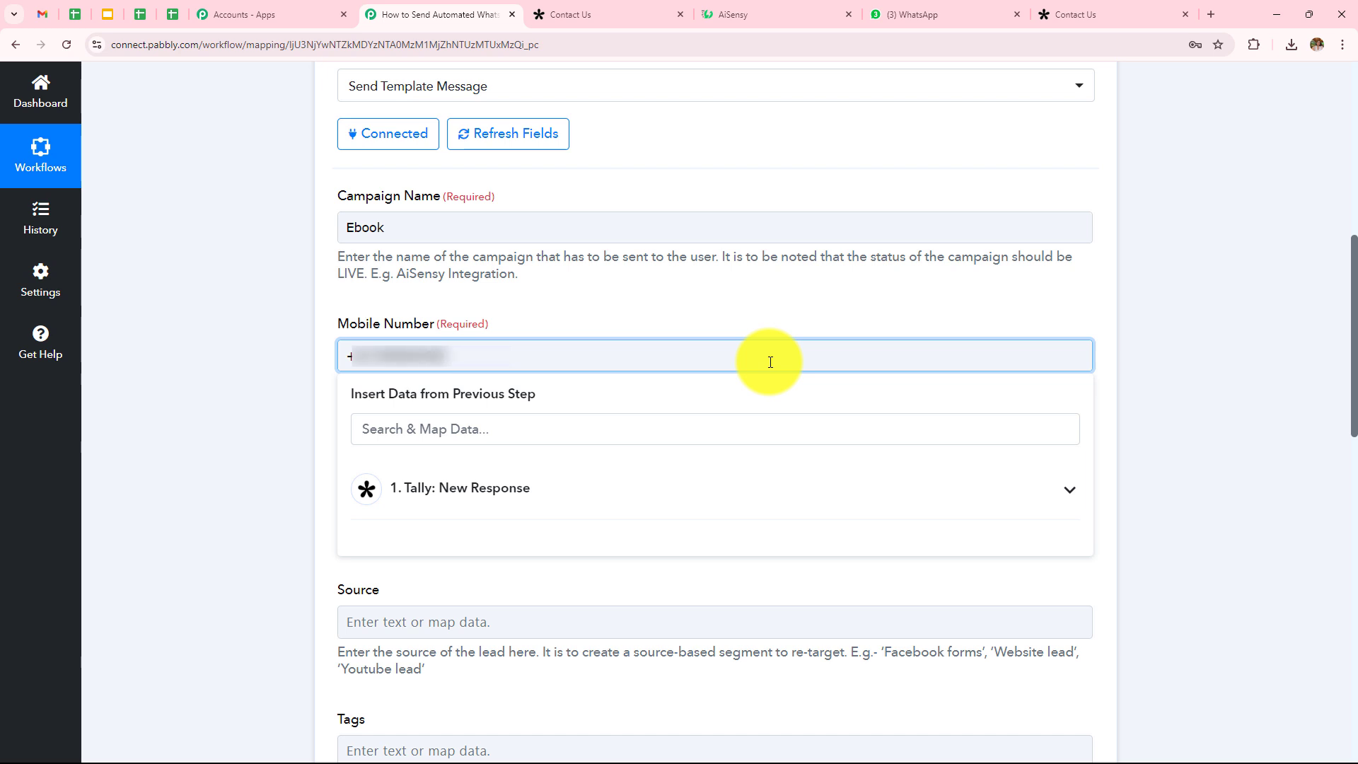
{"action": "scroll", "coordinate": [532, 574], "scroll_direction": "down", "scroll_amount": 15}
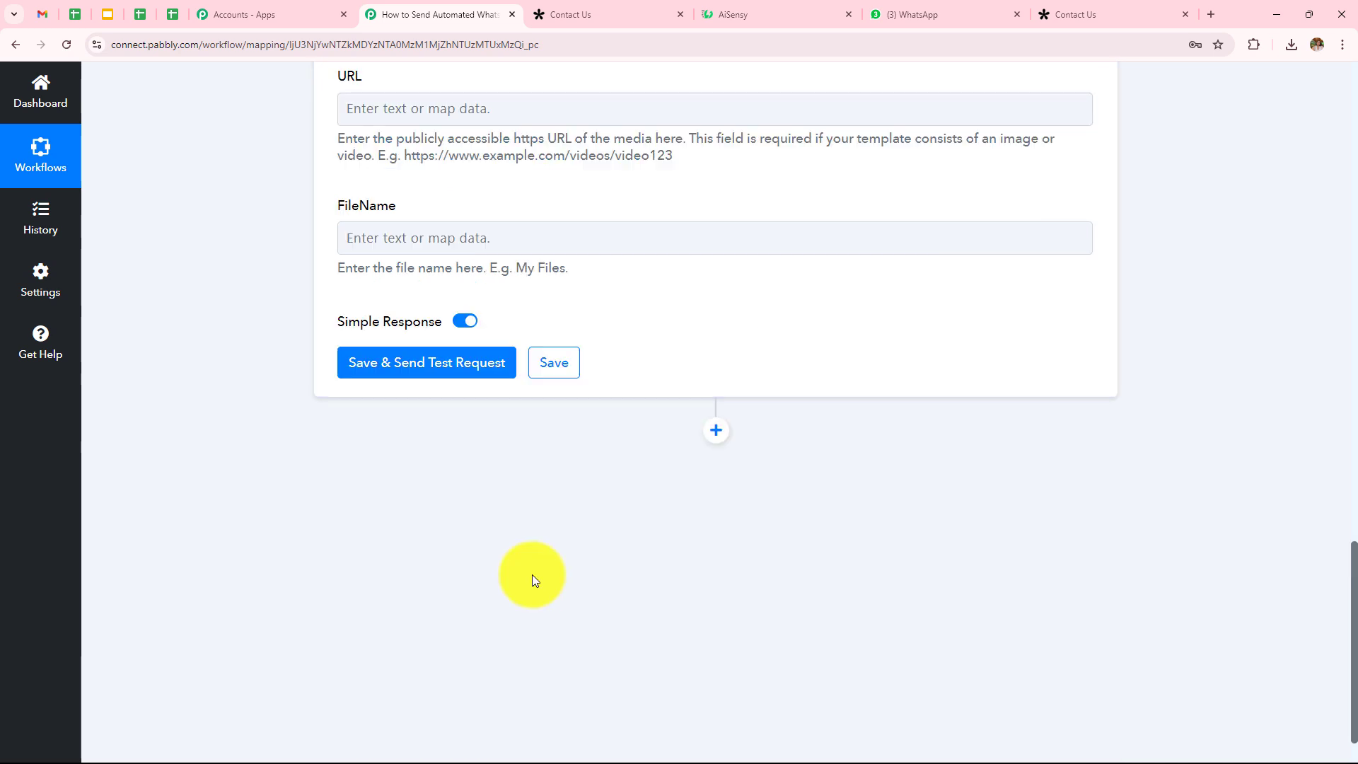
Step: Send the AiSensy test request, confirm Success is true, and check WhatsApp for the e-book message
{"action": "left_click", "coordinate": [405, 369]}
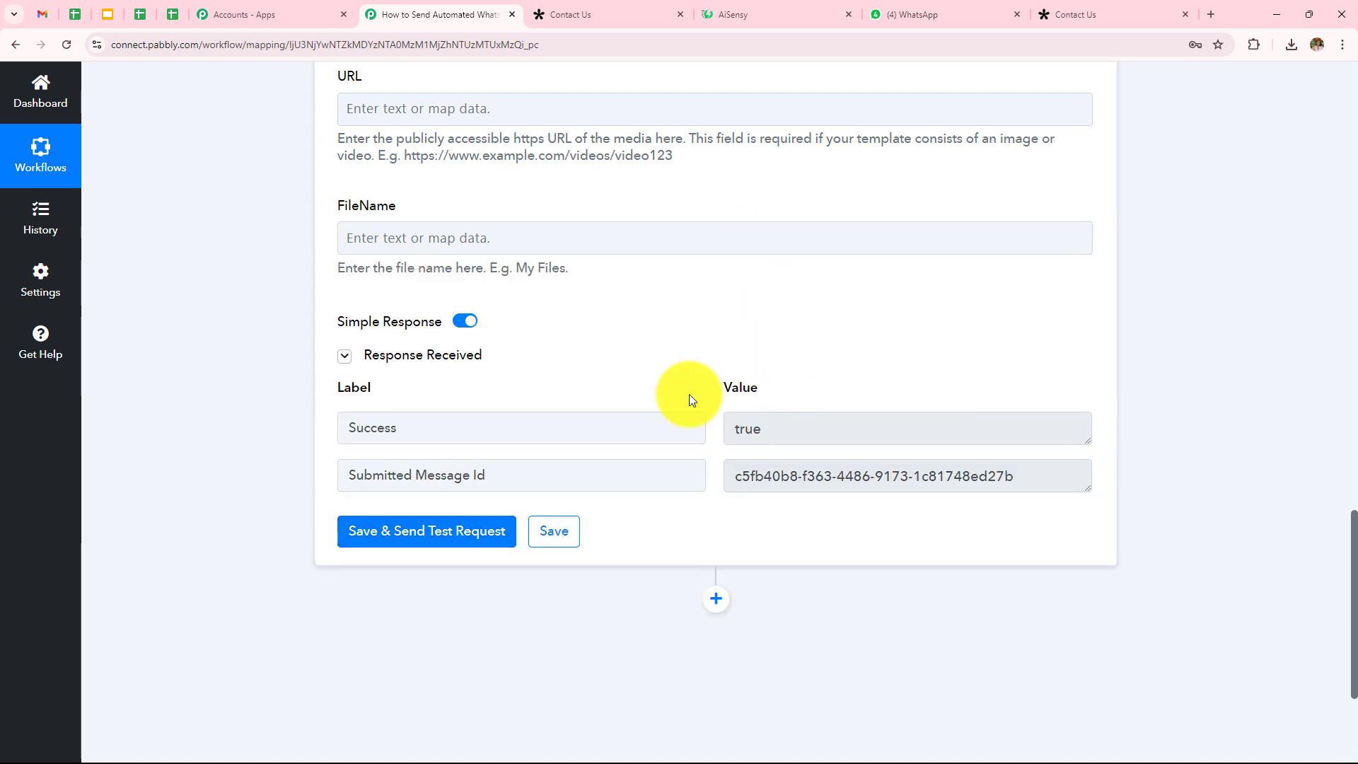
{"action": "double_click", "coordinate": [777, 426]}
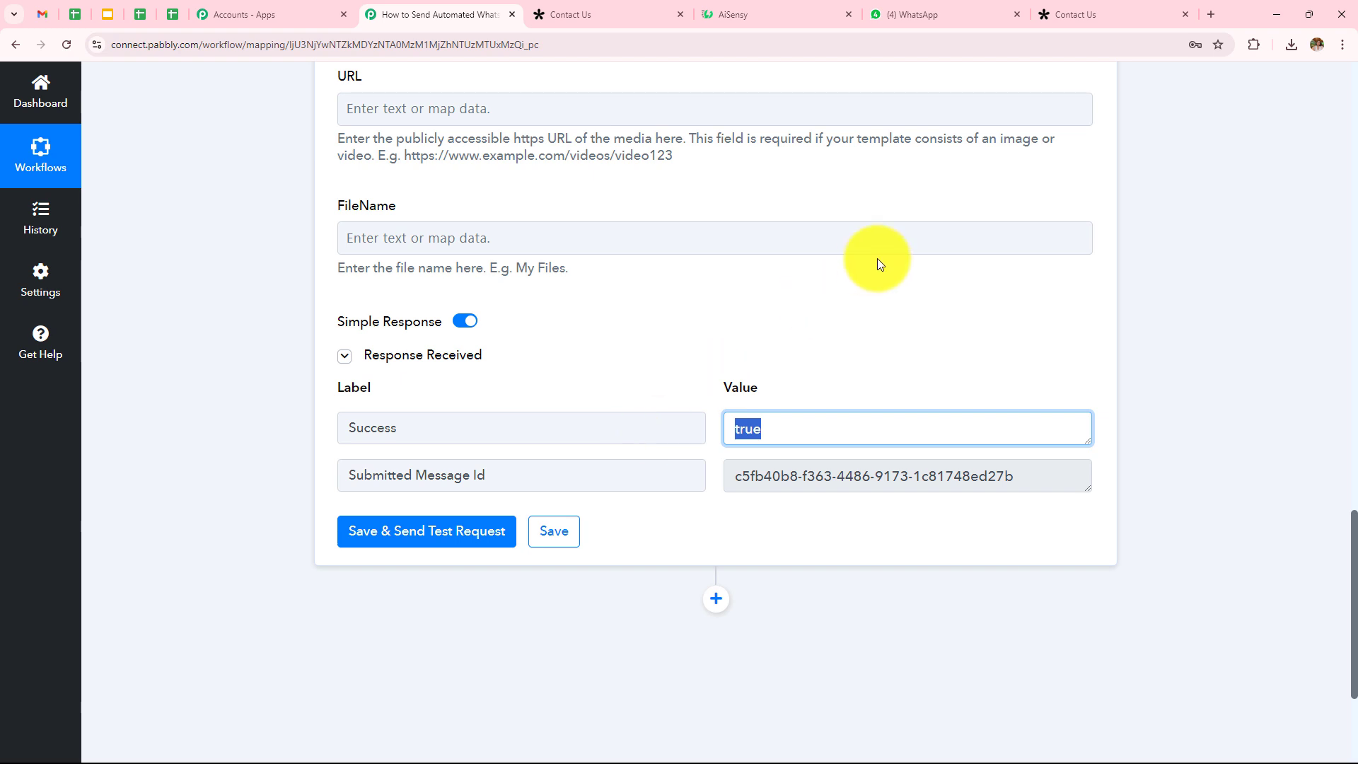
{"action": "left_click", "coordinate": [901, 291]}
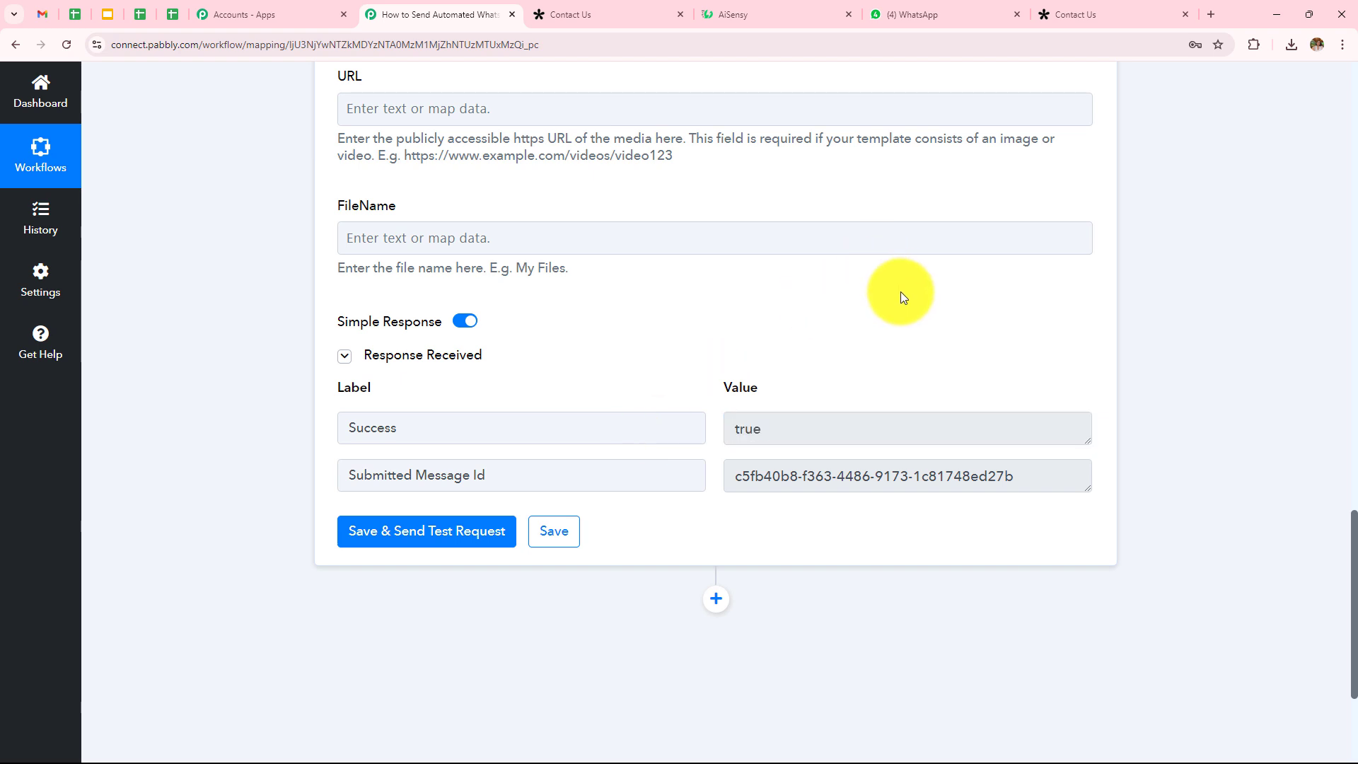
{"action": "left_click", "coordinate": [913, 14]}
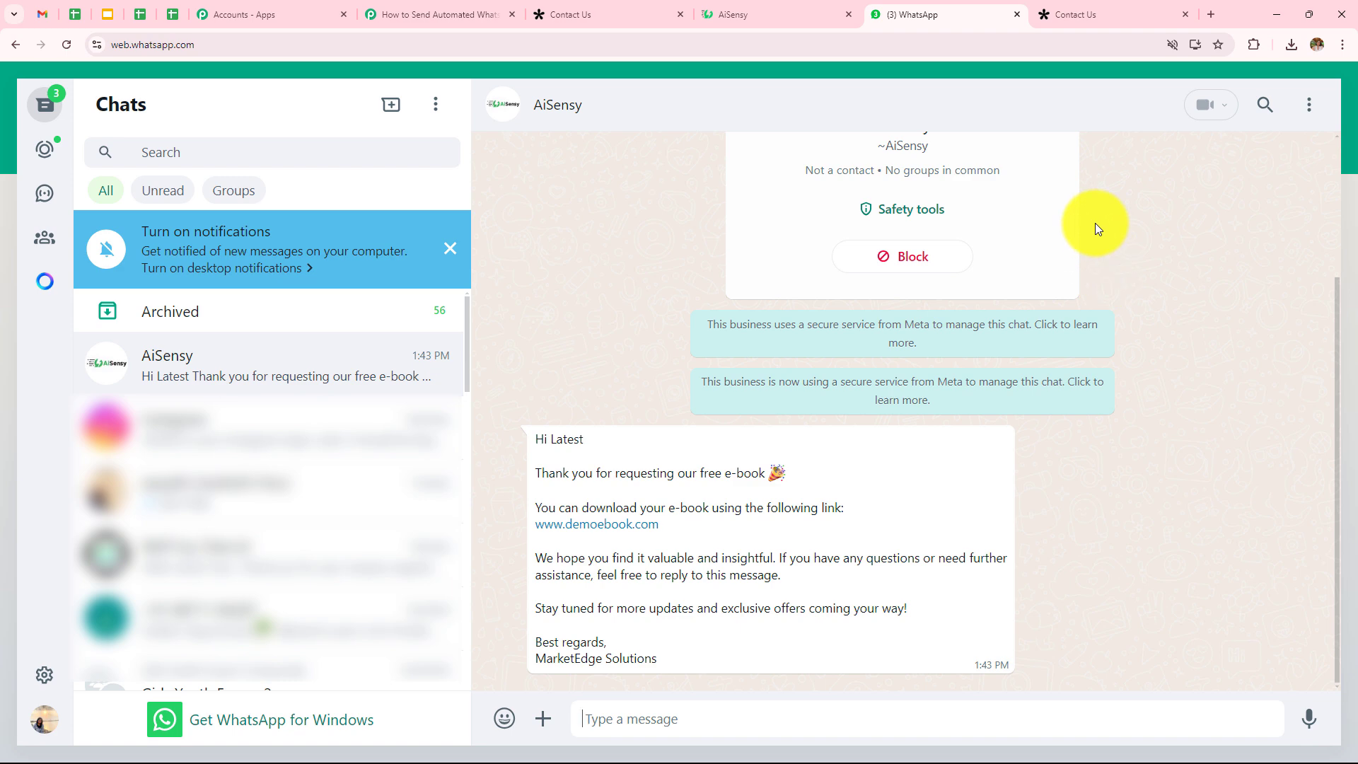
Step: Fill the Tally Contact Us form with first name, last name, phone number and e-mail, and submit it
{"action": "left_click", "coordinate": [1047, 12]}
{"action": "left_click", "coordinate": [480, 418]}
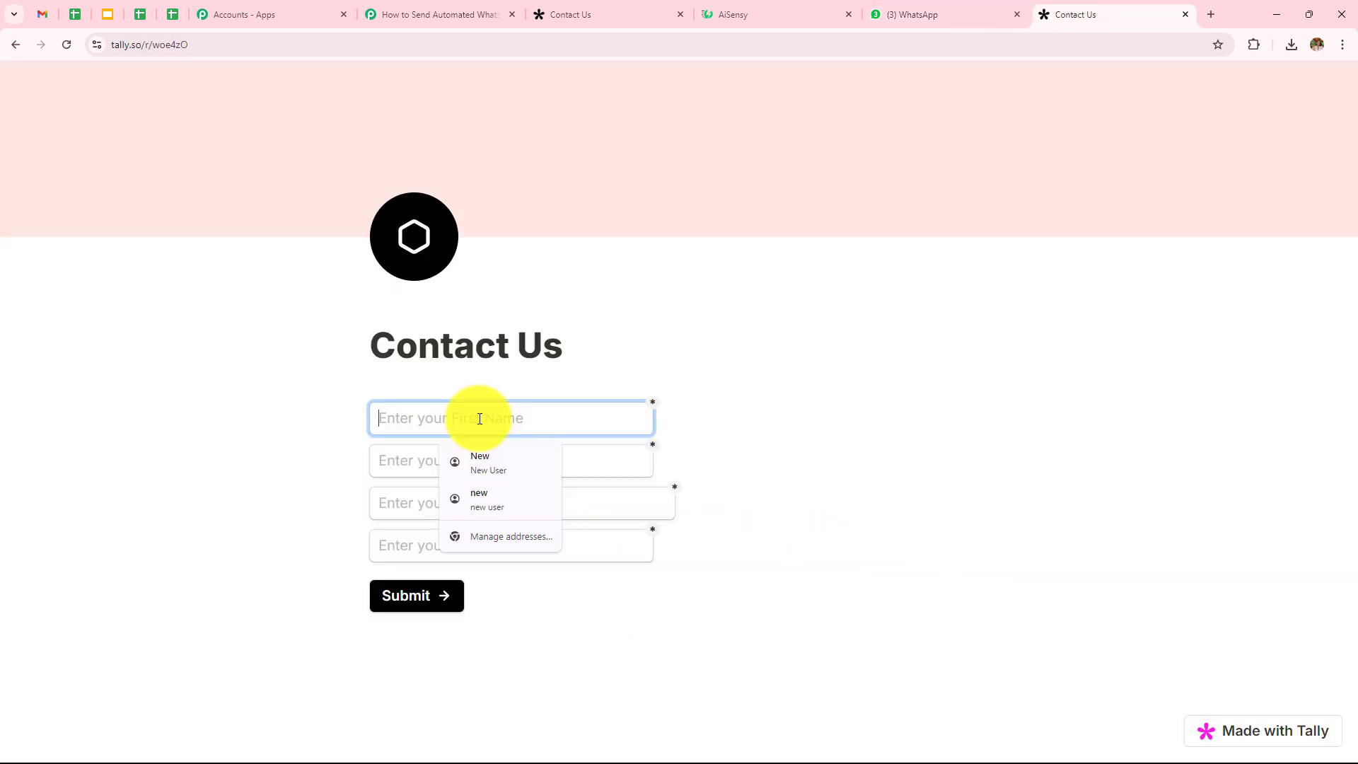
{"action": "type", "text": "Adm"}
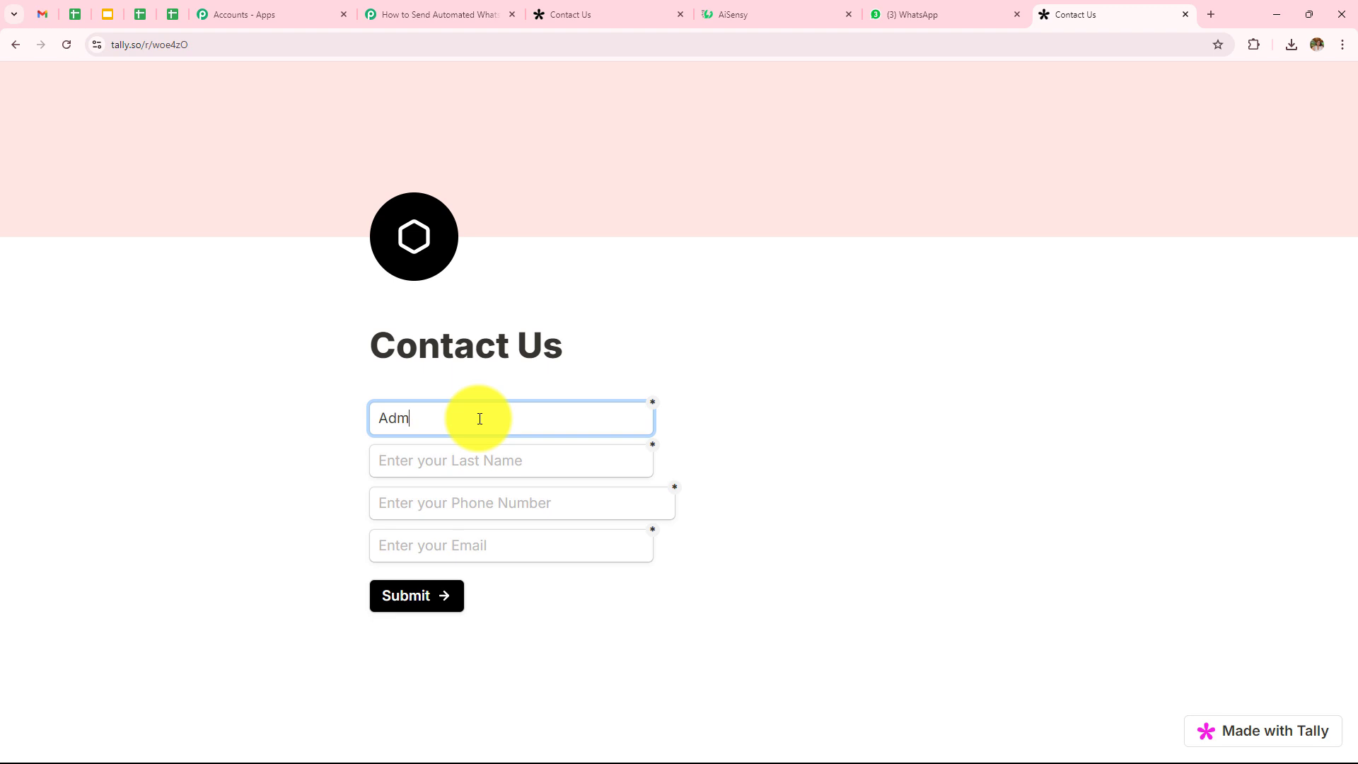
{"action": "type", "text": "in"}
{"action": "left_click", "coordinate": [507, 460]}
{"action": "type", "text": "U"}
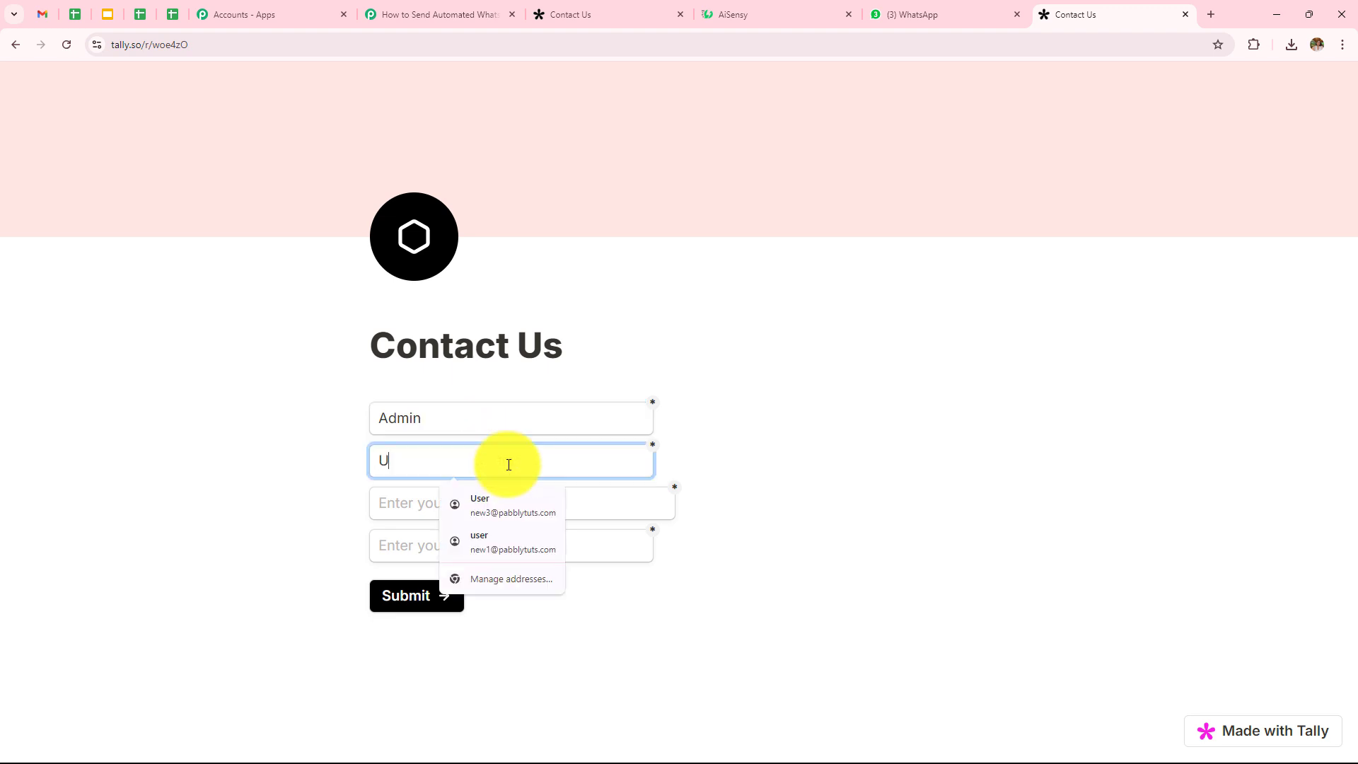
{"action": "type", "text": "ser"}
{"action": "left_click", "coordinate": [432, 505]}
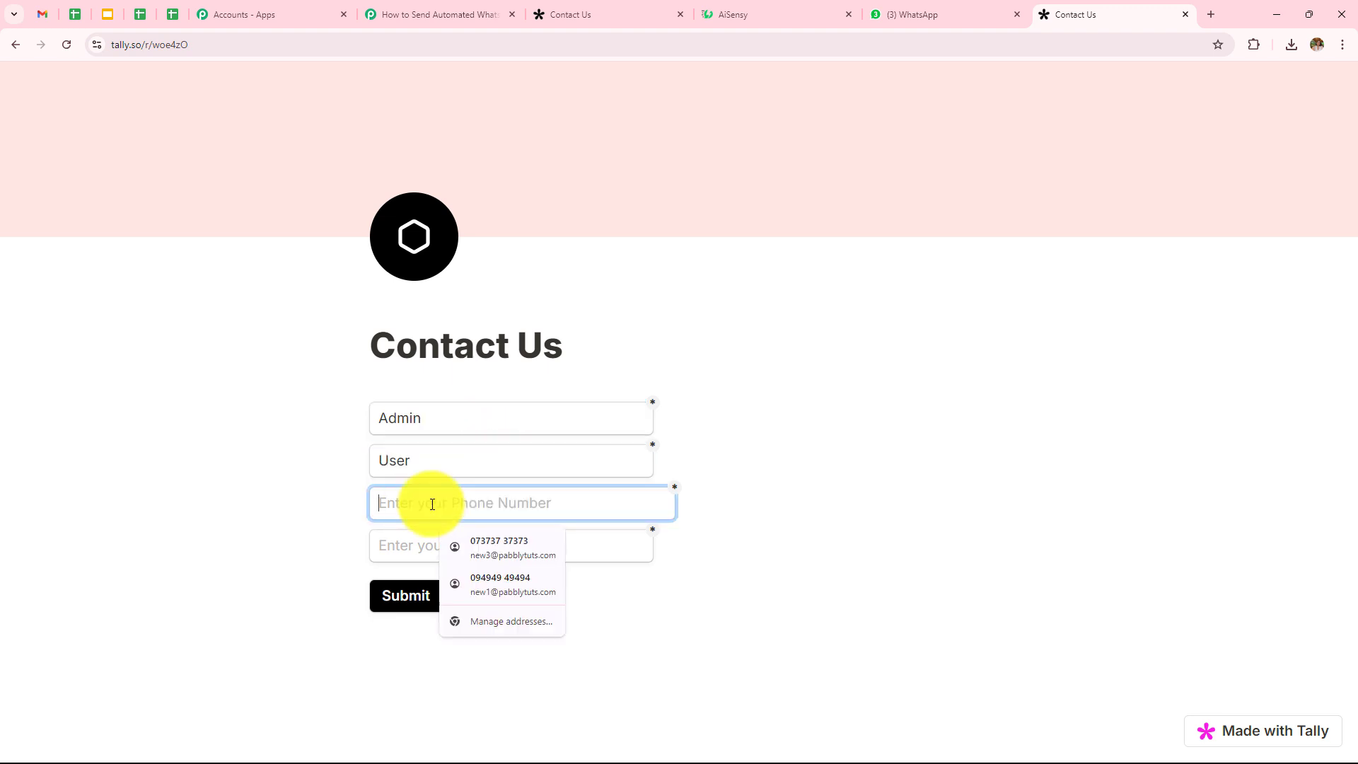
{"action": "type", "text": "+"}
{"action": "left_click", "coordinate": [470, 544]}
{"action": "left_click", "coordinate": [470, 545]}
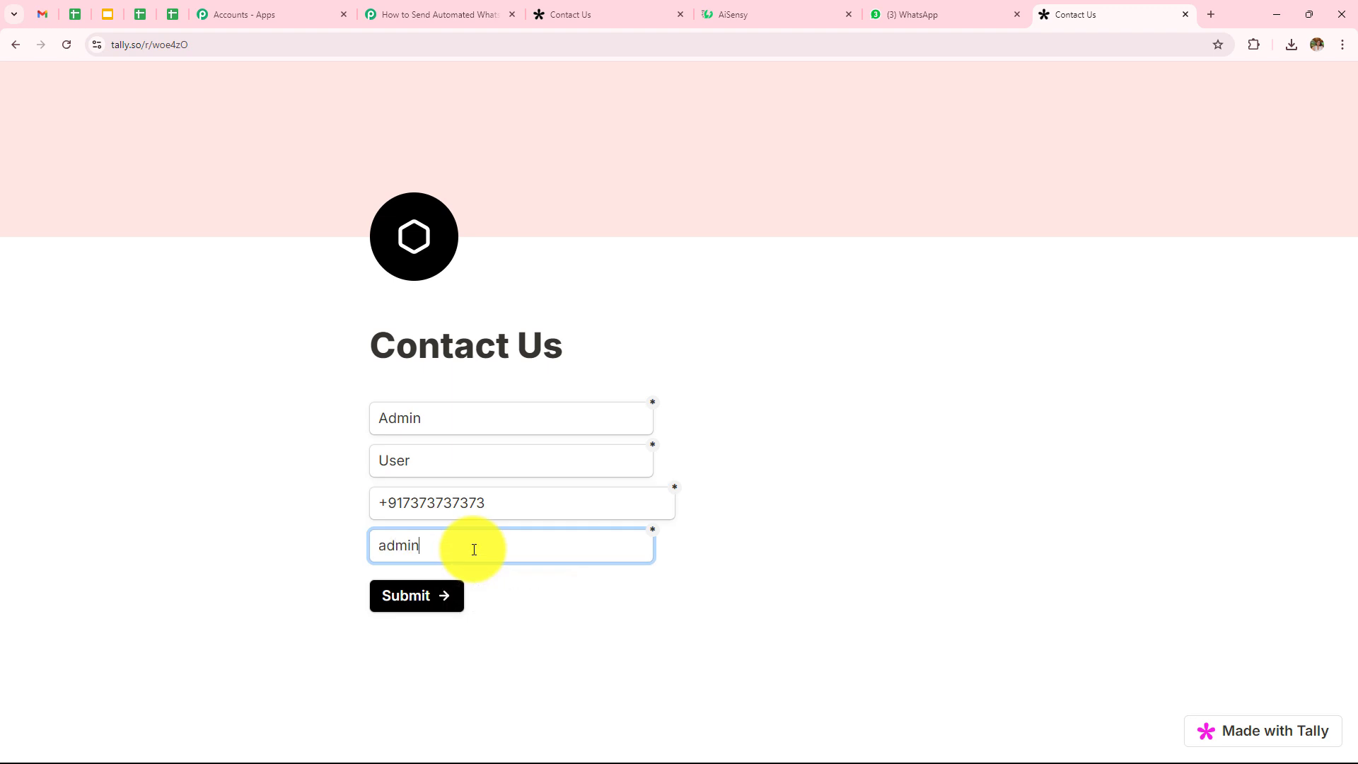
{"action": "left_click", "coordinate": [433, 596]}
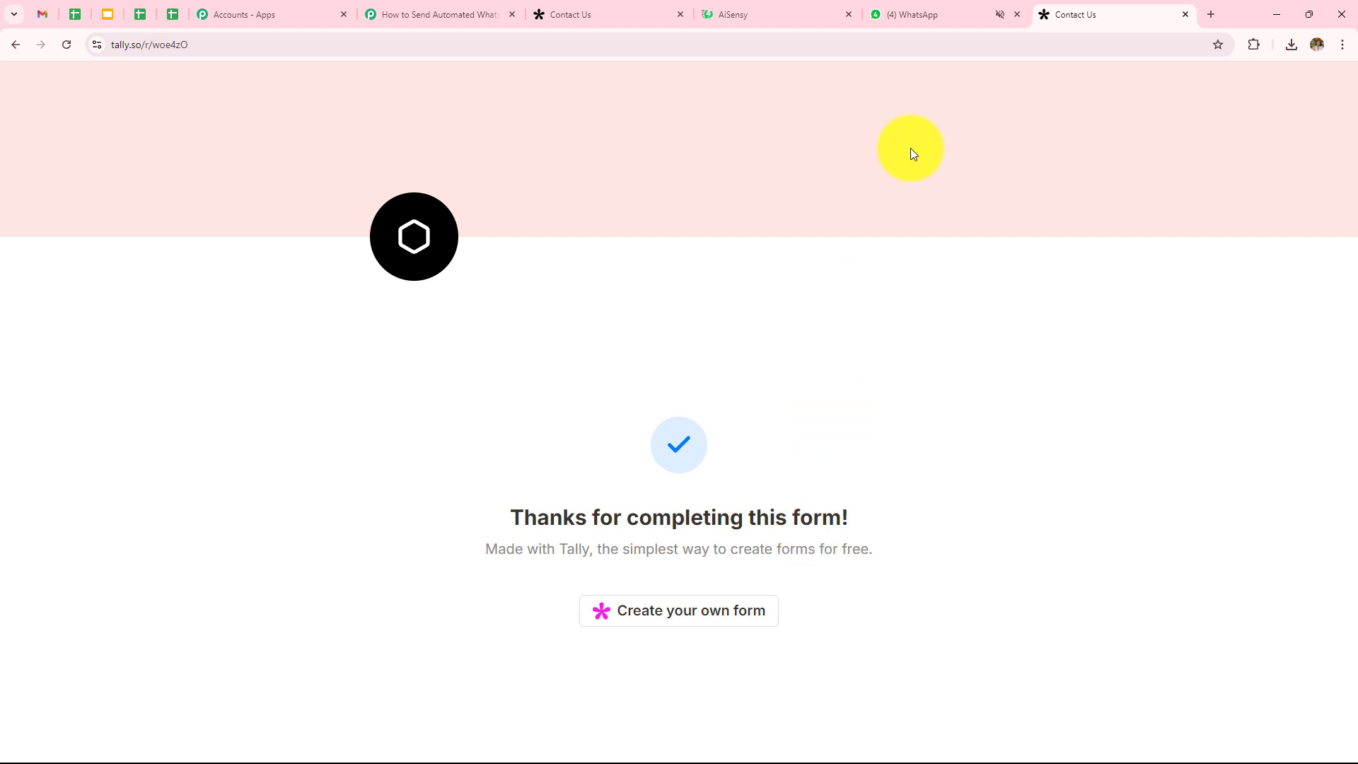
Step: Confirm WhatsApp received the new automated e-book greeting from the submission, then return to Pabbly
{"action": "left_click", "coordinate": [902, 12]}
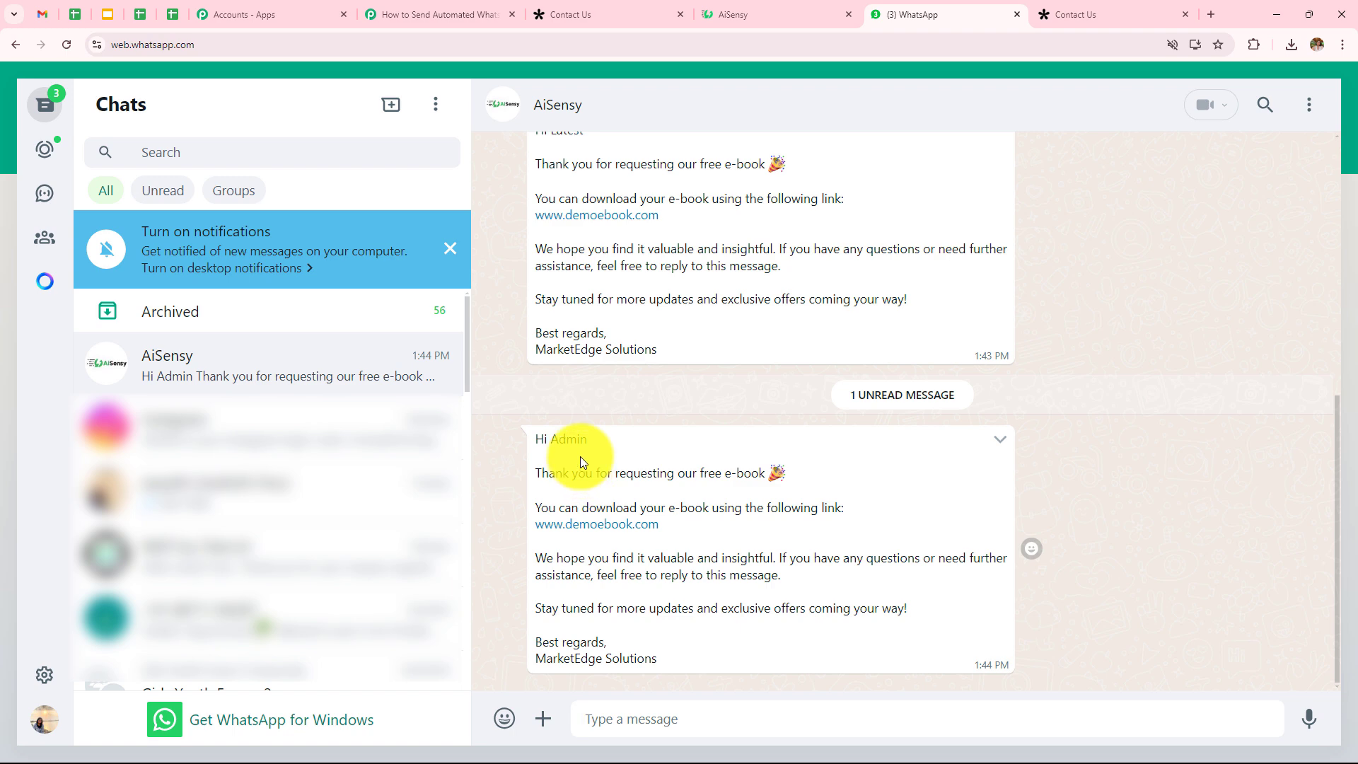
{"action": "left_click_drag", "start_coordinate": [534, 434], "coordinate": [719, 655]}
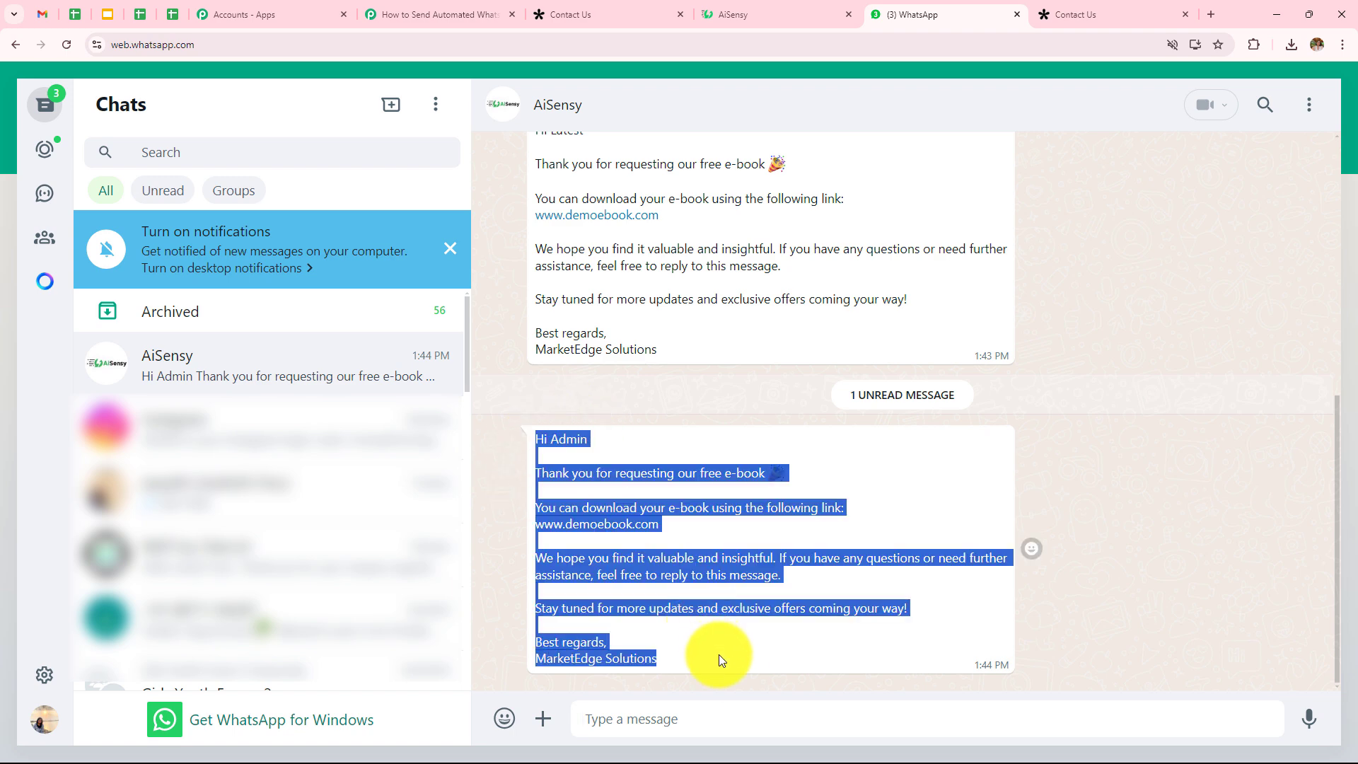
{"action": "left_click", "coordinate": [1158, 452]}
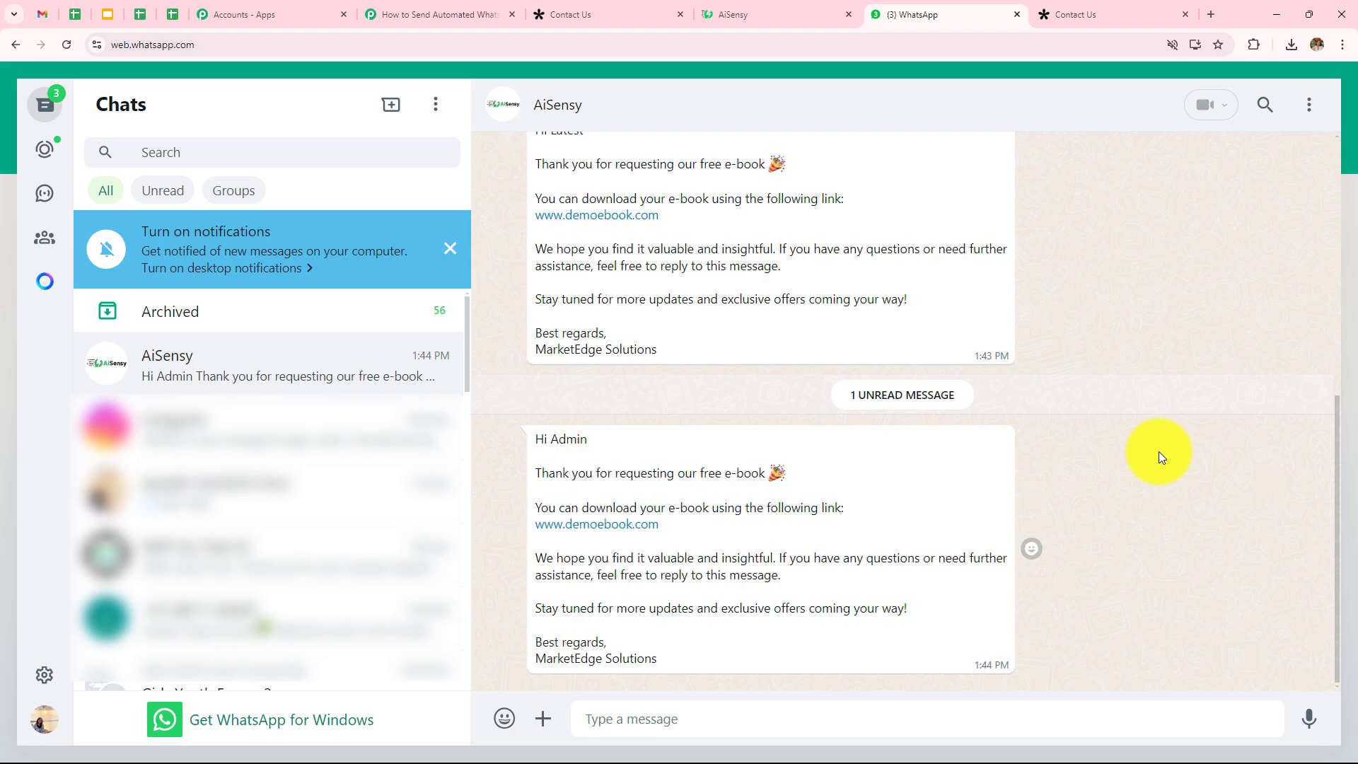
{"action": "scroll", "coordinate": [619, 589], "scroll_direction": "up", "scroll_amount": 2}
{"action": "scroll", "coordinate": [580, 509], "scroll_direction": "down", "scroll_amount": 2}
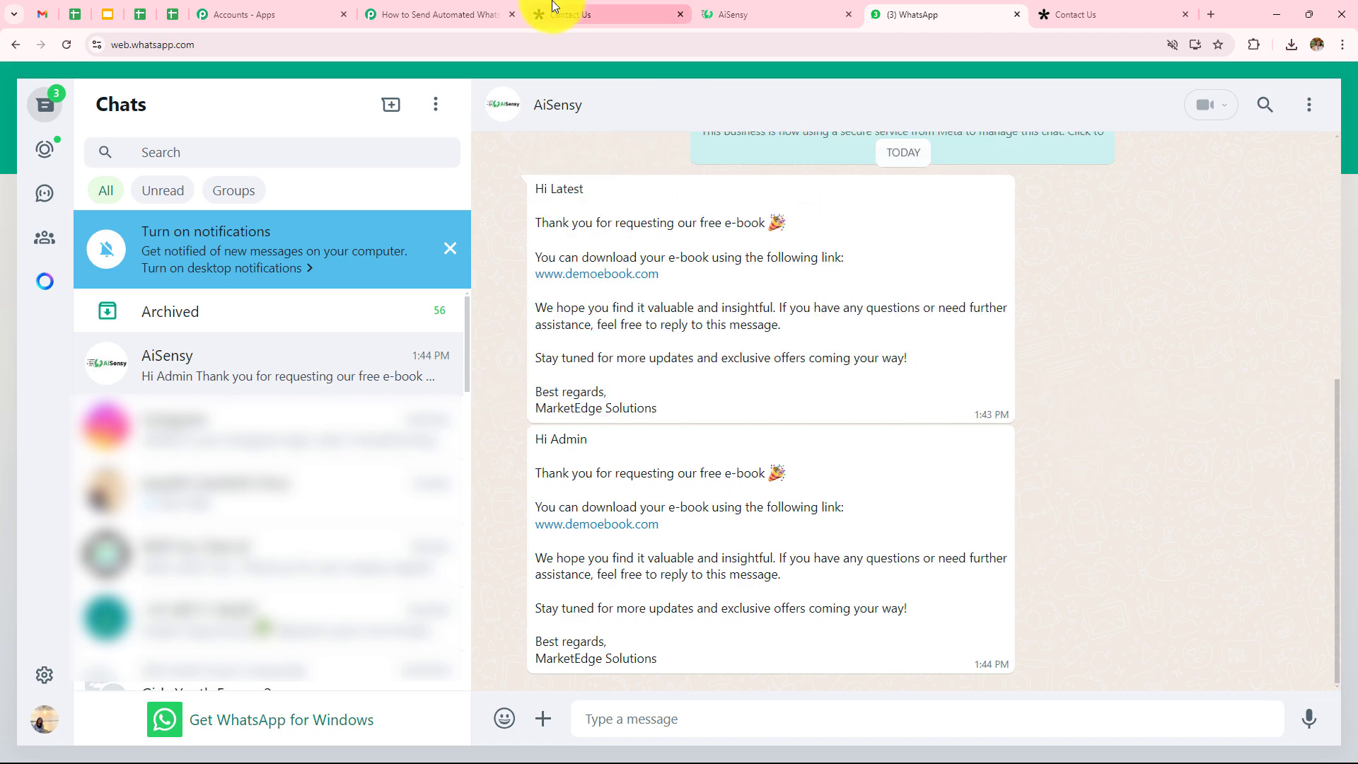
{"action": "left_click", "coordinate": [438, 14]}
{"action": "left_click", "coordinate": [566, 375]}
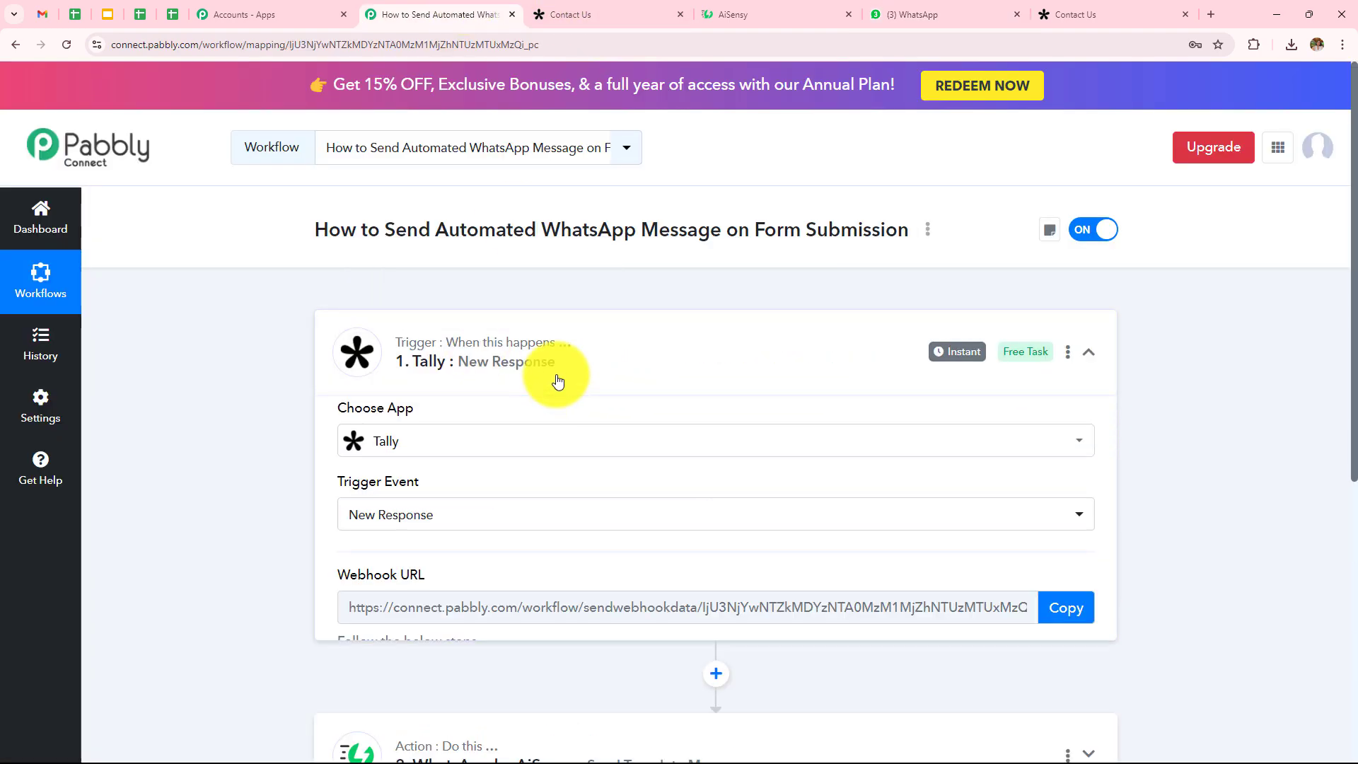
{"action": "scroll", "coordinate": [557, 381], "scroll_direction": "down", "scroll_amount": 3}
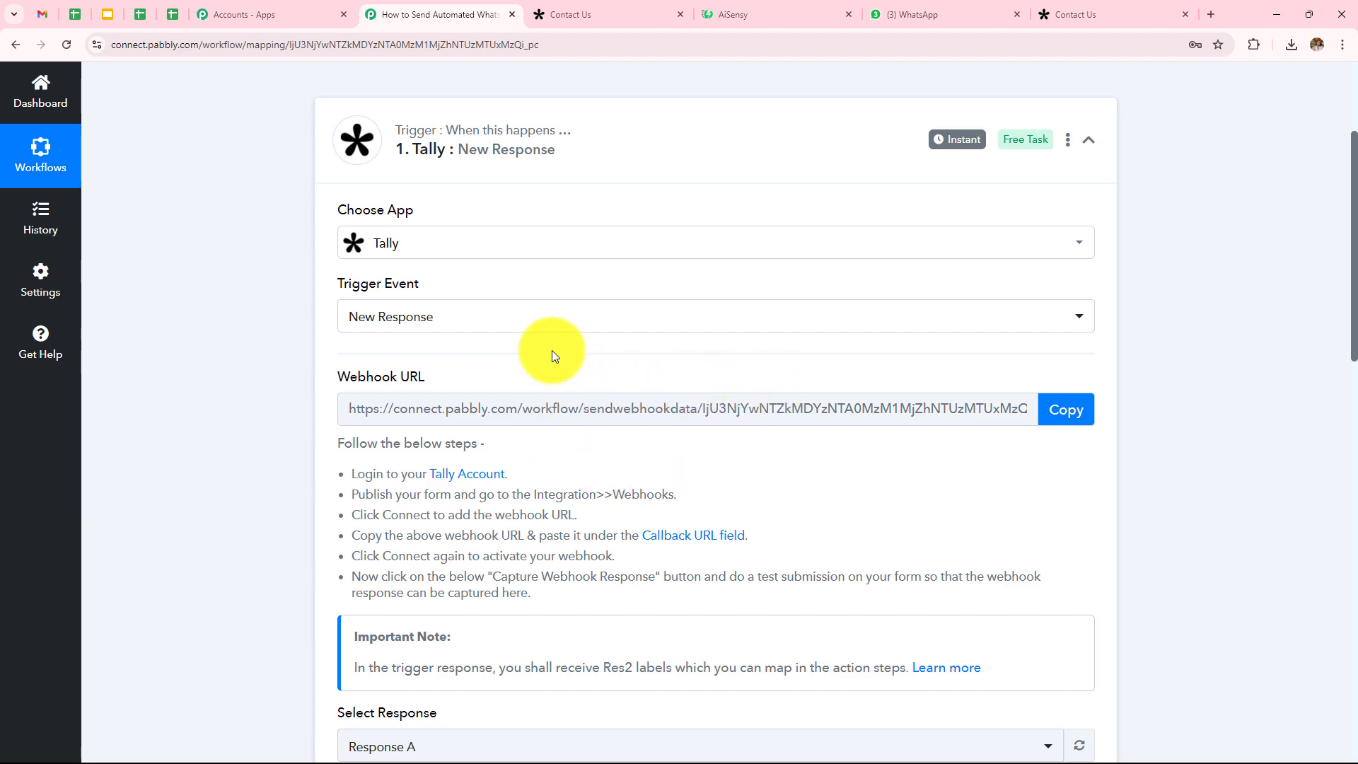
{"action": "scroll", "coordinate": [520, 345], "scroll_direction": "down", "scroll_amount": 5}
{"action": "scroll", "coordinate": [518, 345], "scroll_direction": "down", "scroll_amount": 6}
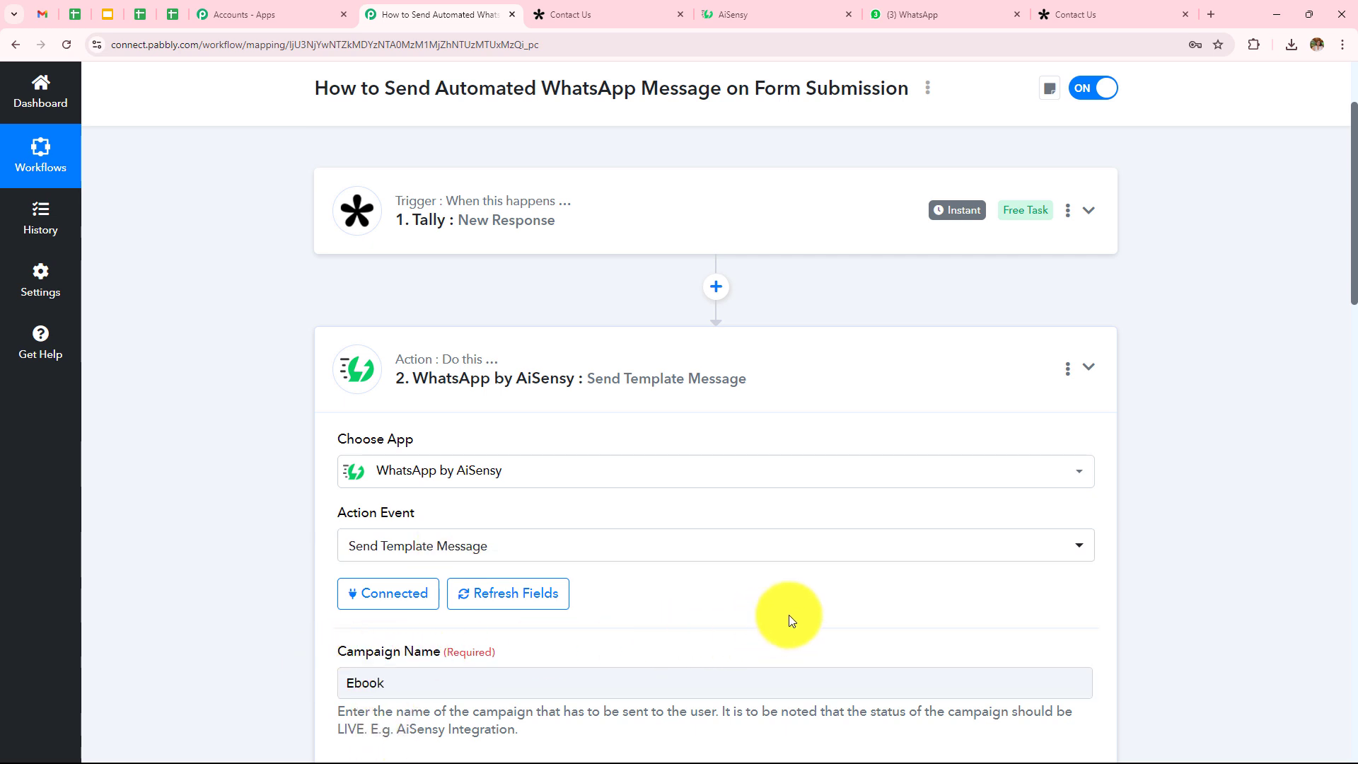
{"action": "scroll", "coordinate": [495, 318], "scroll_direction": "down", "scroll_amount": 10}
{"action": "scroll", "coordinate": [524, 354], "scroll_direction": "down", "scroll_amount": 1}
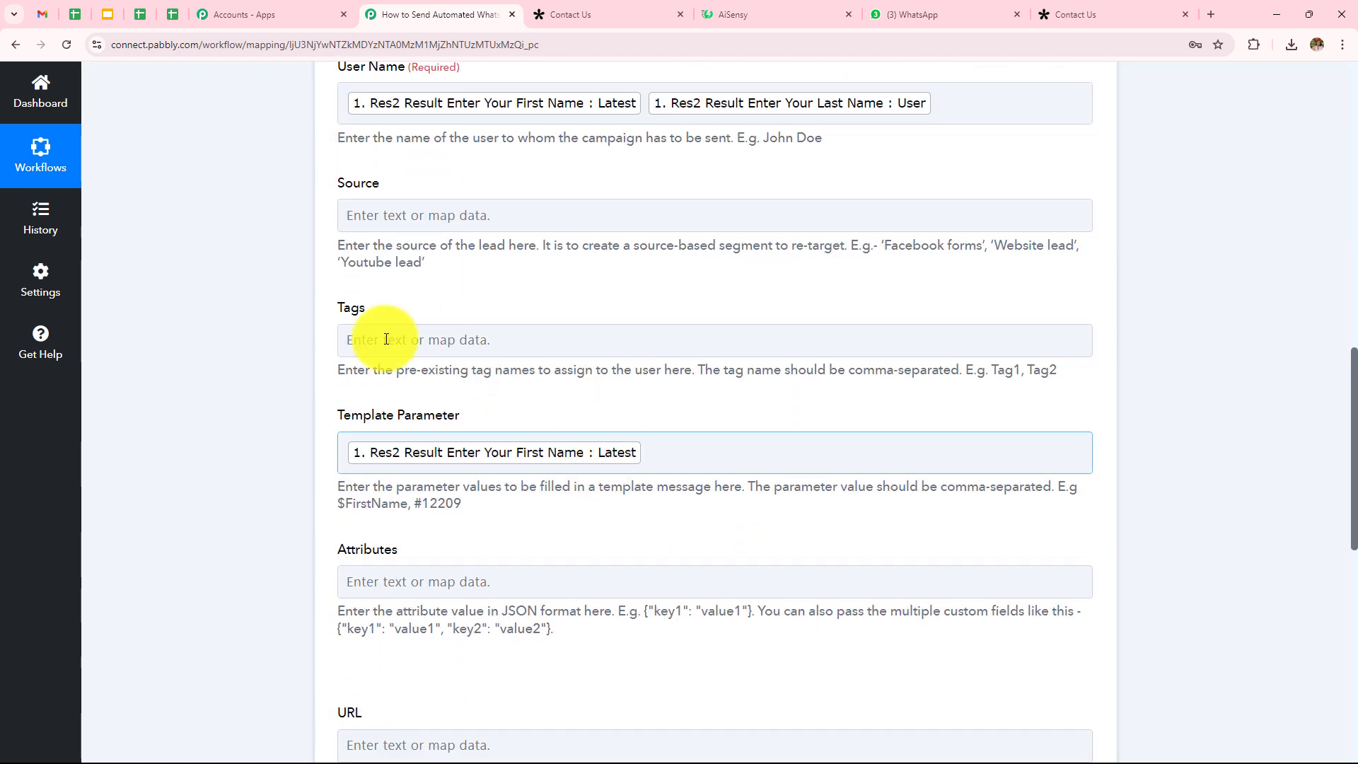
{"action": "scroll", "coordinate": [555, 448], "scroll_direction": "down", "scroll_amount": 7}
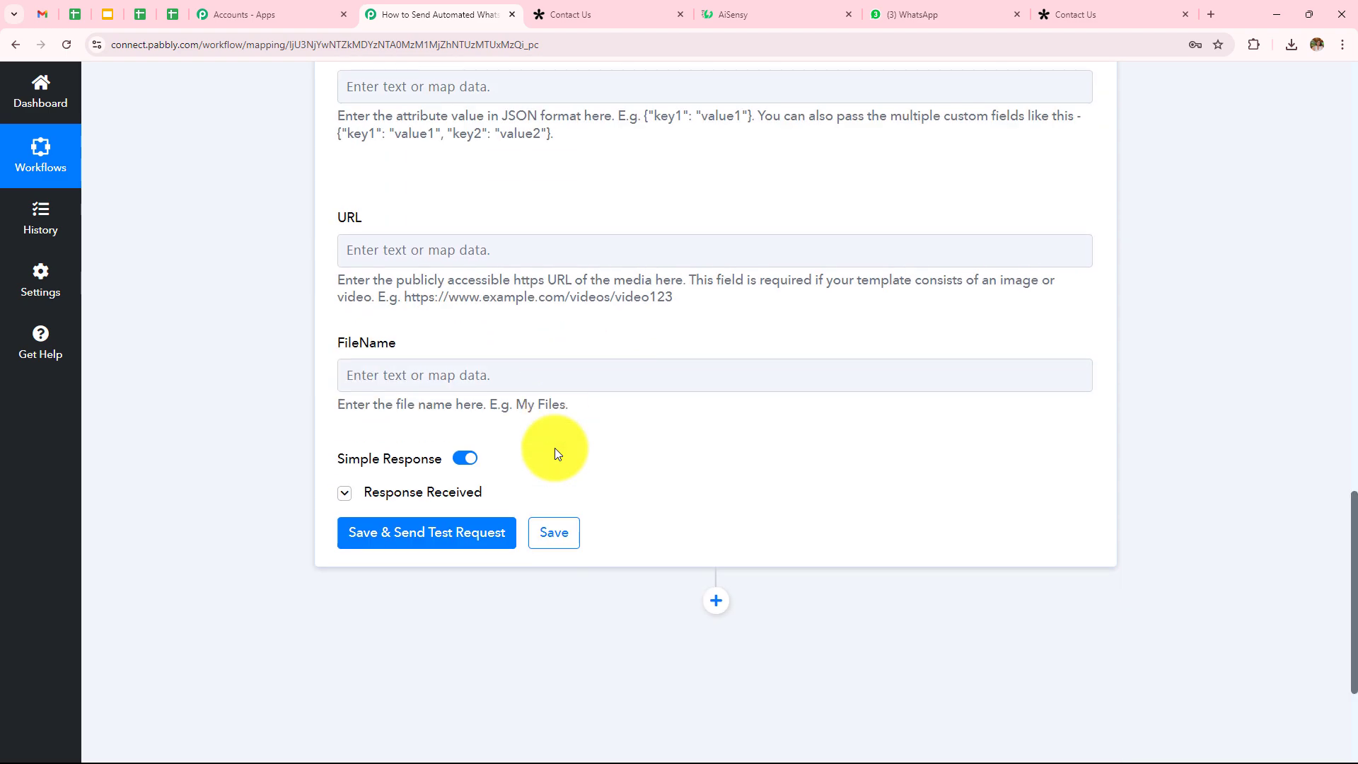
{"action": "left_click", "coordinate": [414, 493]}
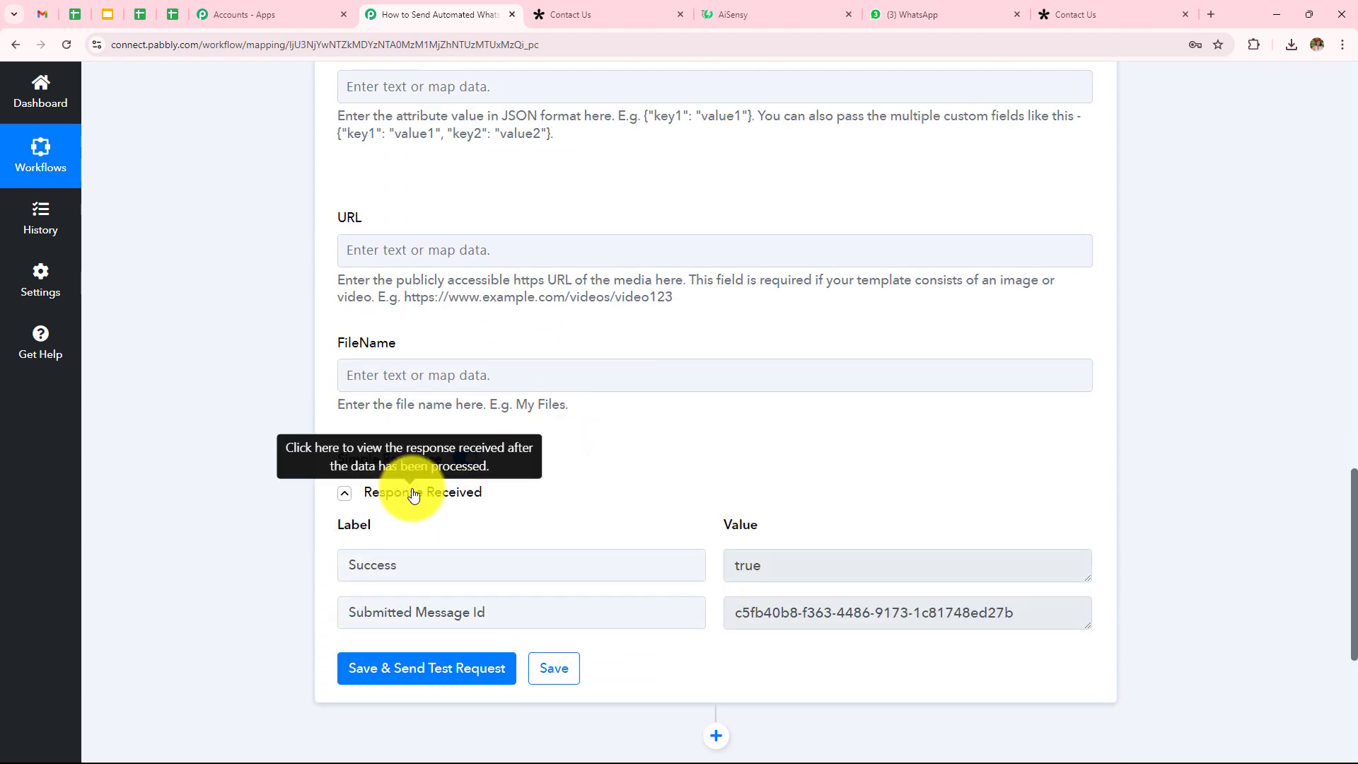
{"action": "left_click", "coordinate": [952, 14]}
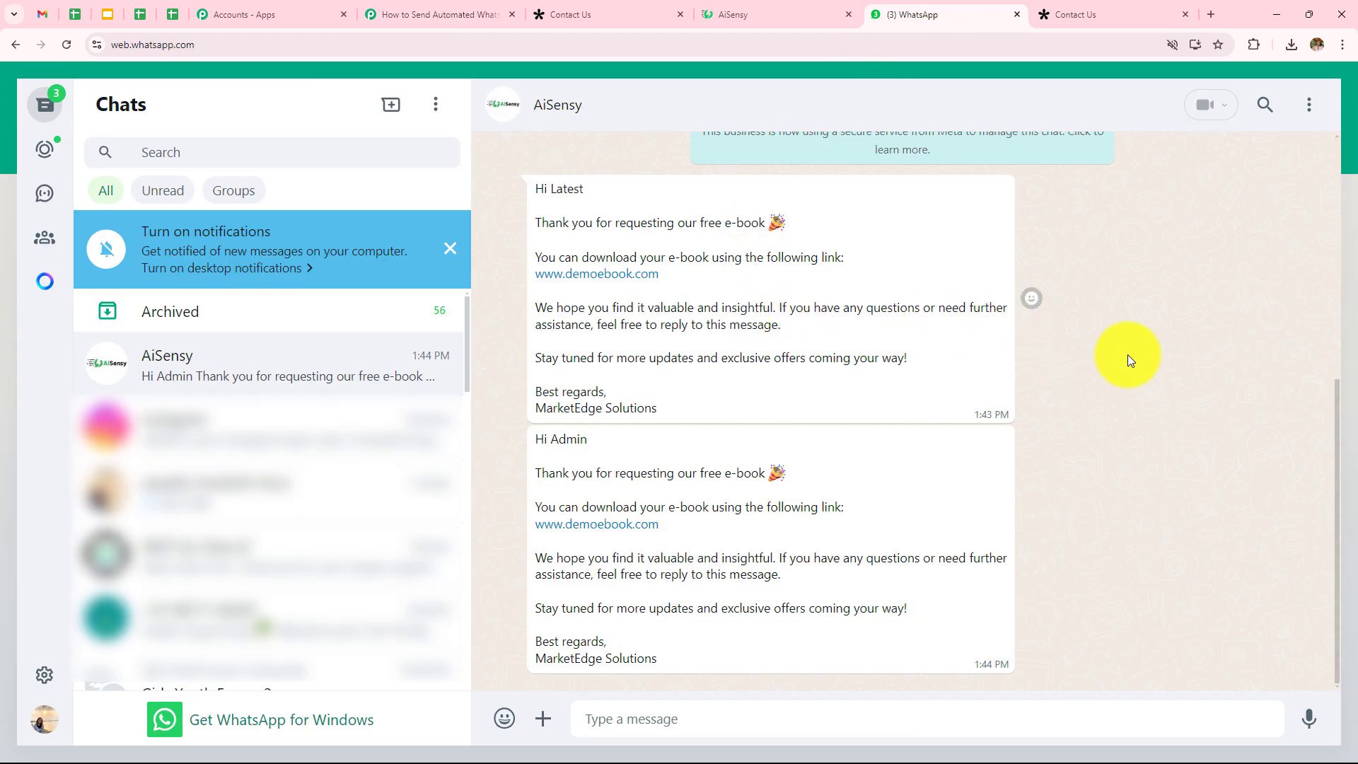
{"action": "left_click", "coordinate": [481, 14]}
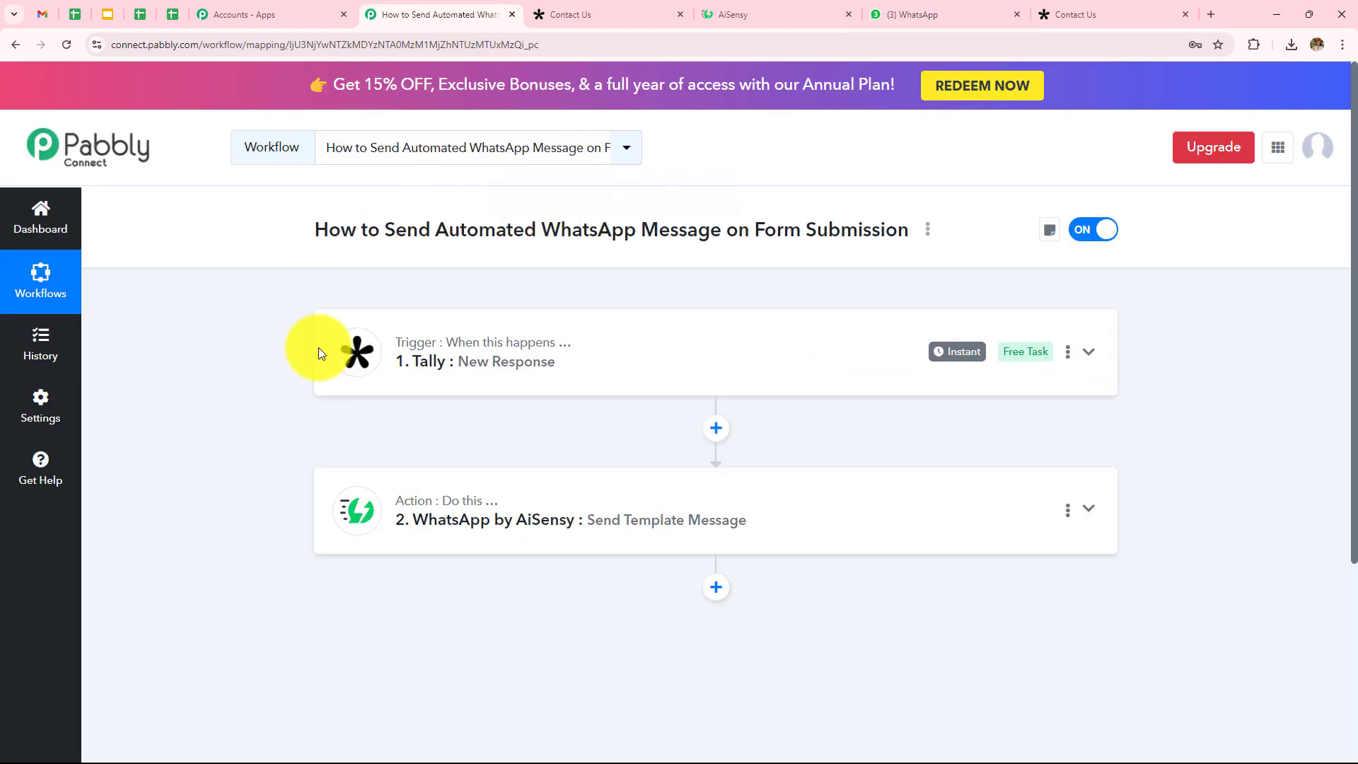